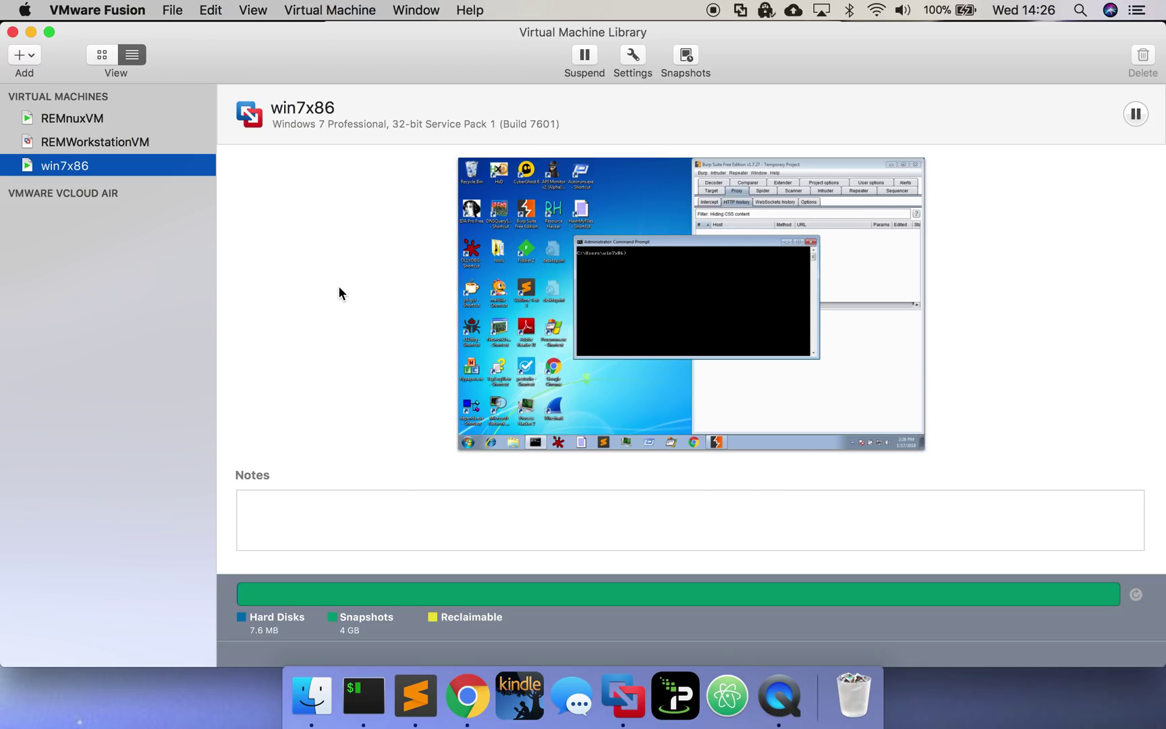
Move from the VM library to the full-screen VMs, ending on the Windows 7 VM
{"action": "key", "text": "ctrl+Right"}
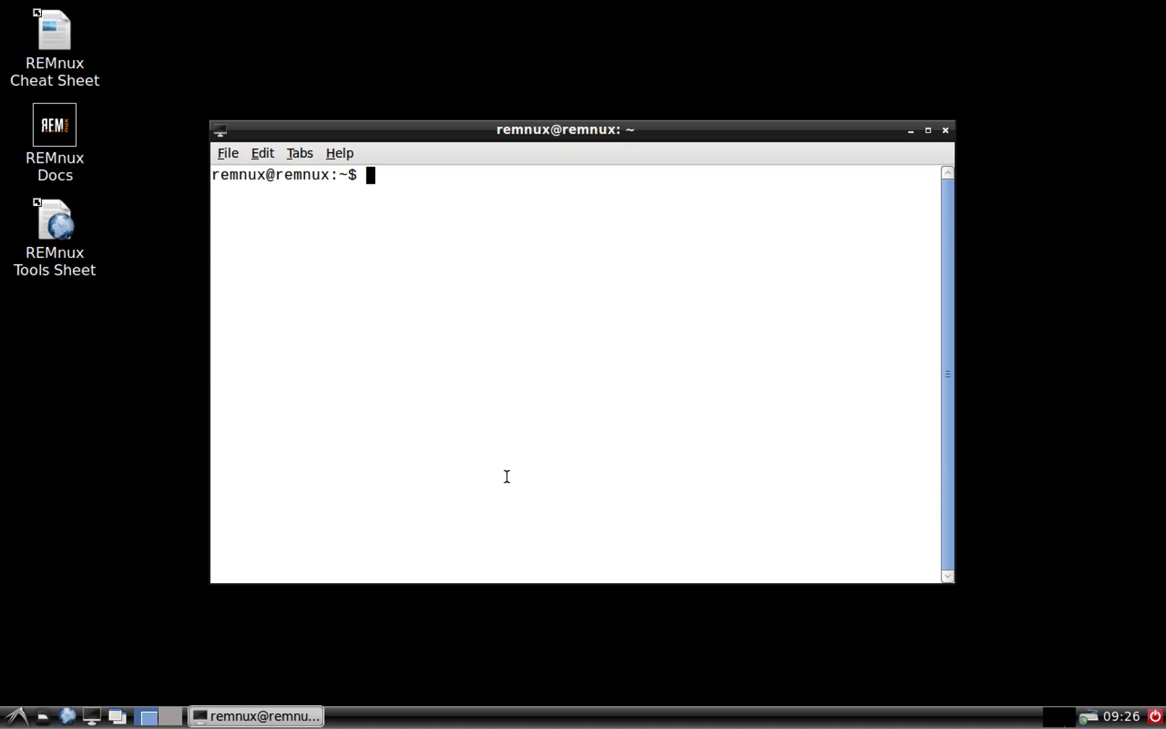
{"action": "key", "text": "ctrl+alt+Right"}
{"action": "type", "text": "ping"}
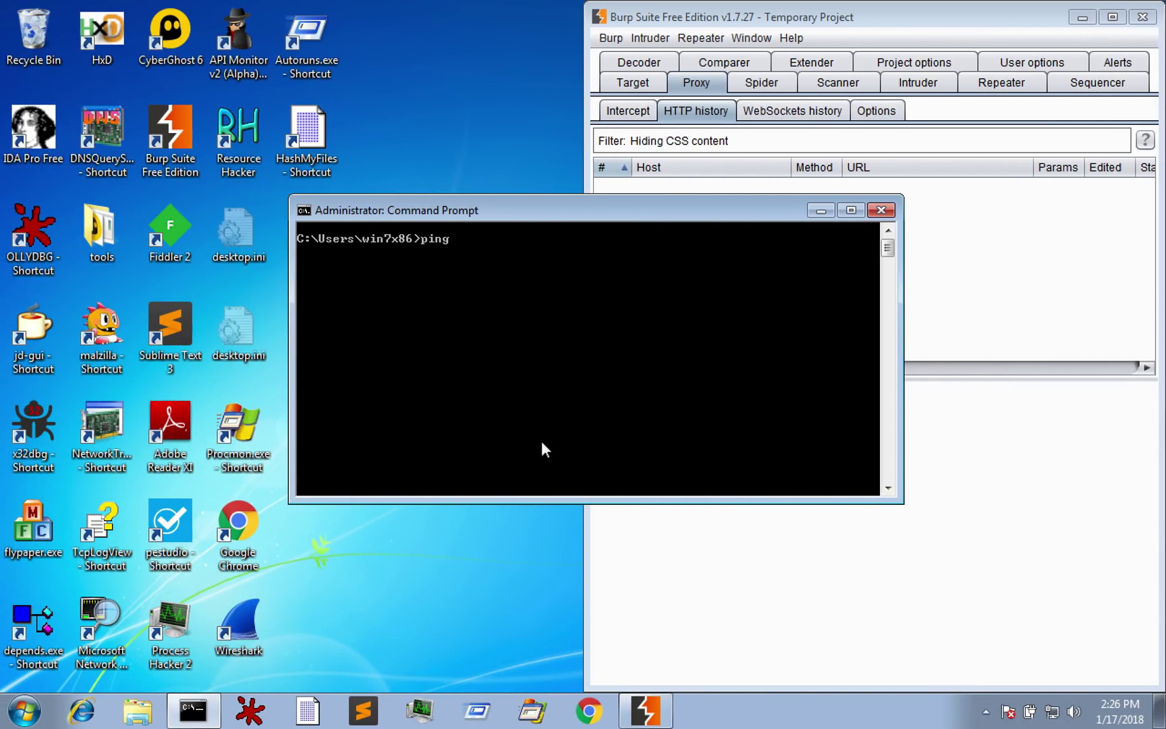
{"action": "type", "text": " 8.8.8.8"}
Ping 8.8.8.8 from Windows 7 and then from REMnux, stopping each ping
{"action": "key", "text": "Return"}
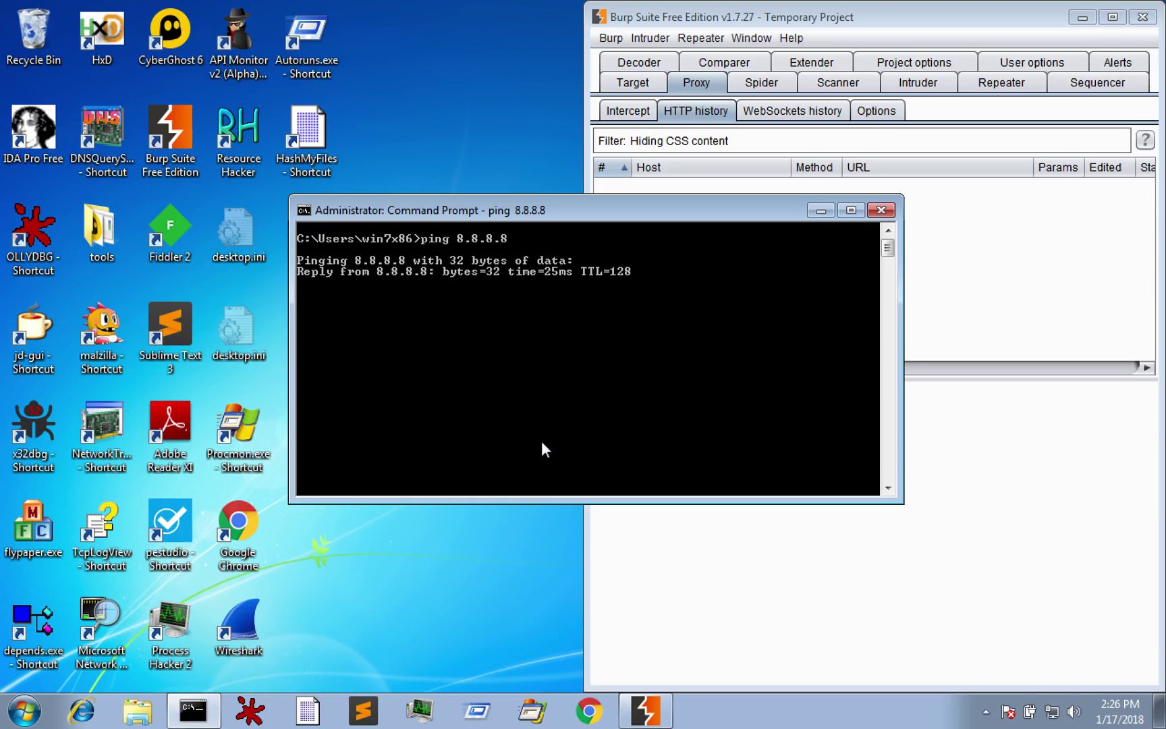
{"action": "key", "text": "ctrl+c"}
{"action": "key", "text": "ctrl+alt+Left"}
{"action": "type", "text": "ping "}
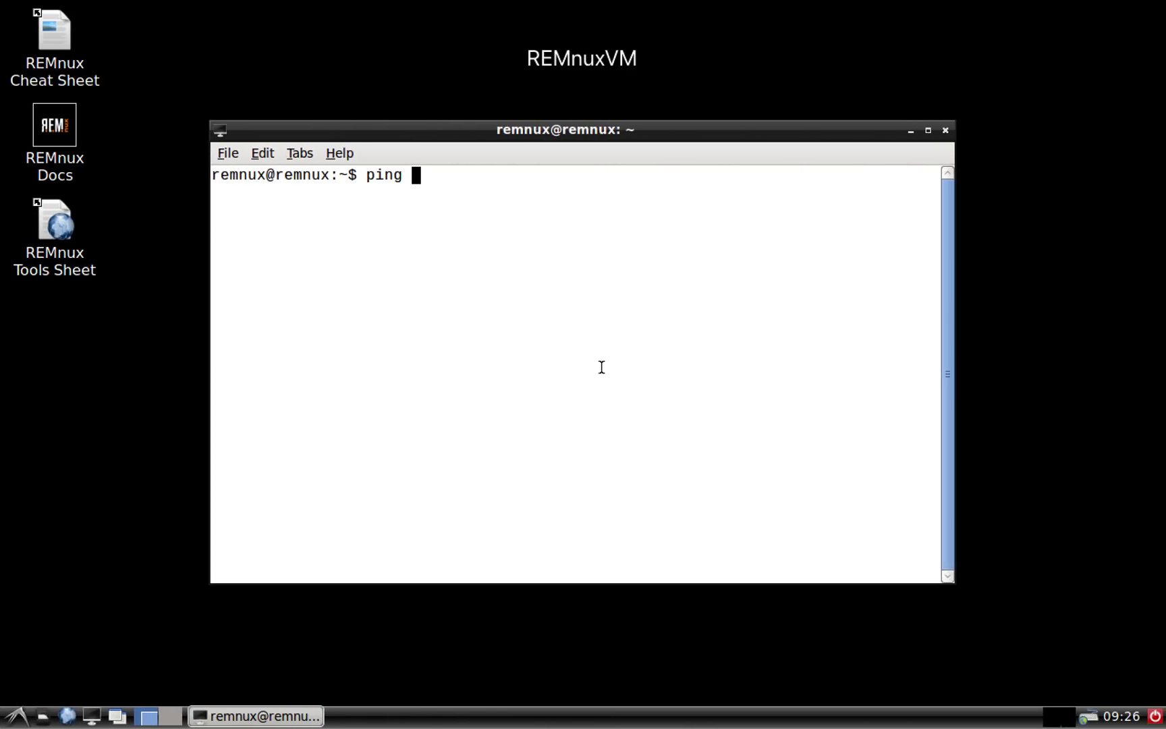
{"action": "type", "text": "8.8.8.8"}
{"action": "key", "text": "Return"}
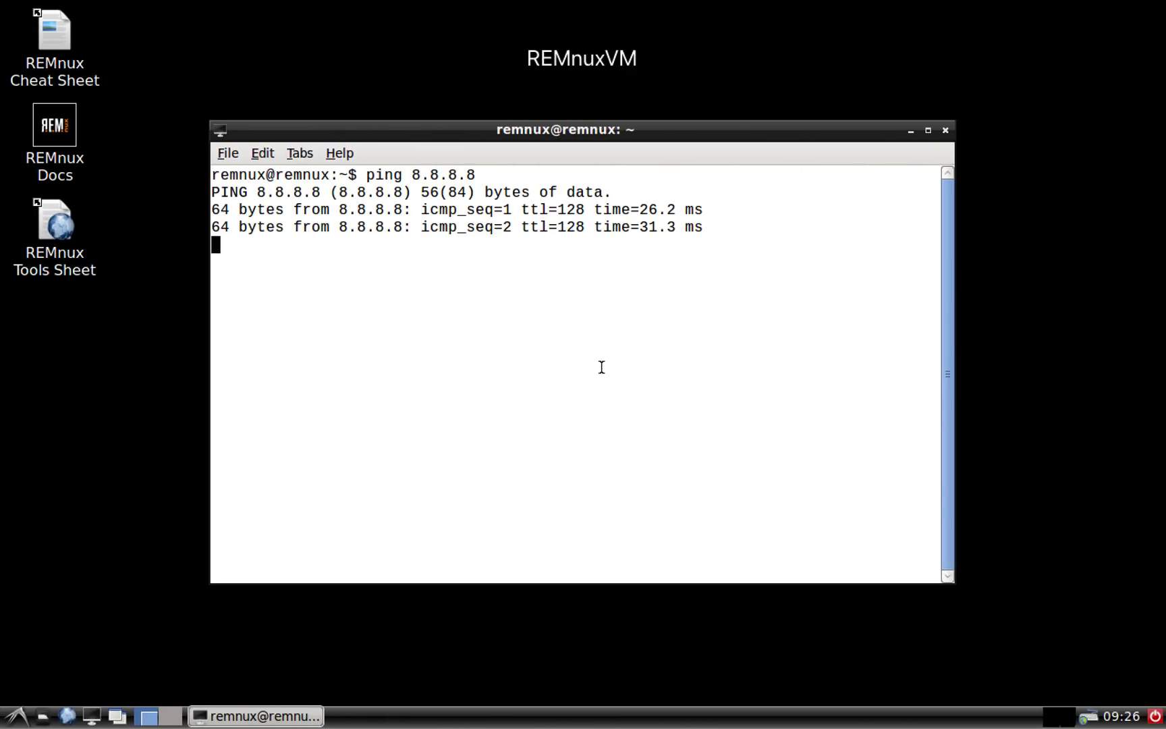
{"action": "key", "text": "ctrl+c"}
{"action": "type", "text": "clear"}
{"action": "key", "text": "Return"}
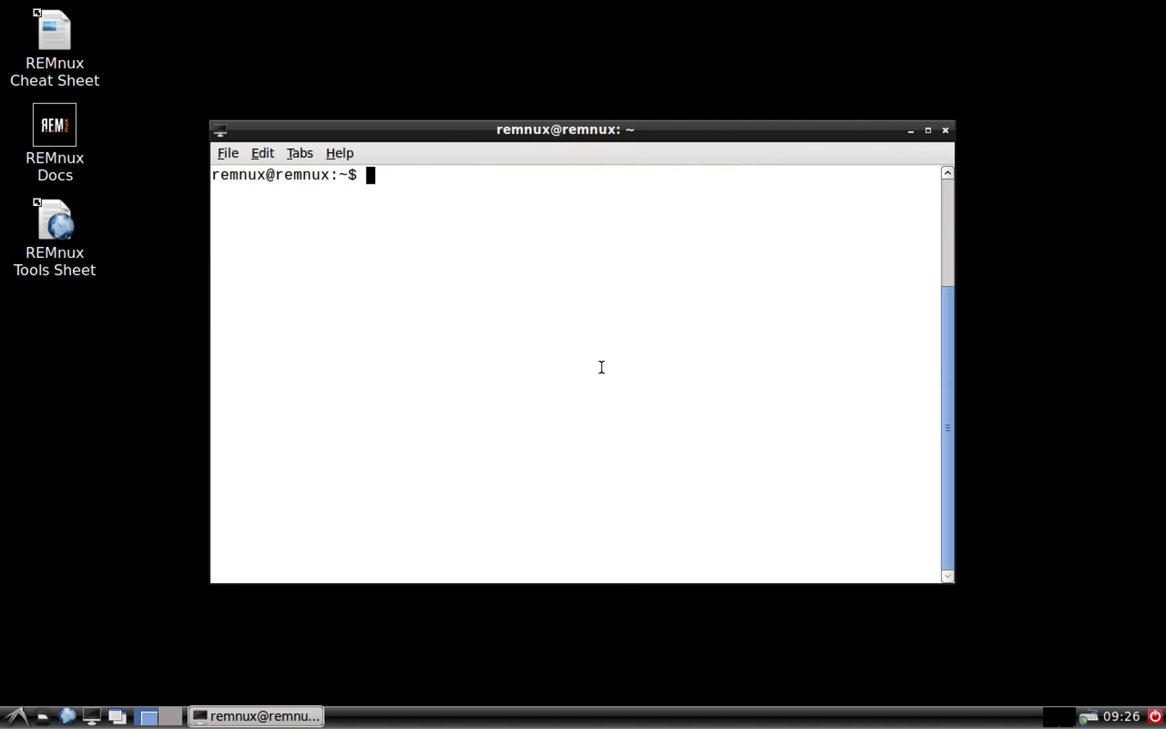
Go back to the Windows 7 VM, then to the virtual machine library
{"action": "key", "text": "ctrl+alt+Right"}
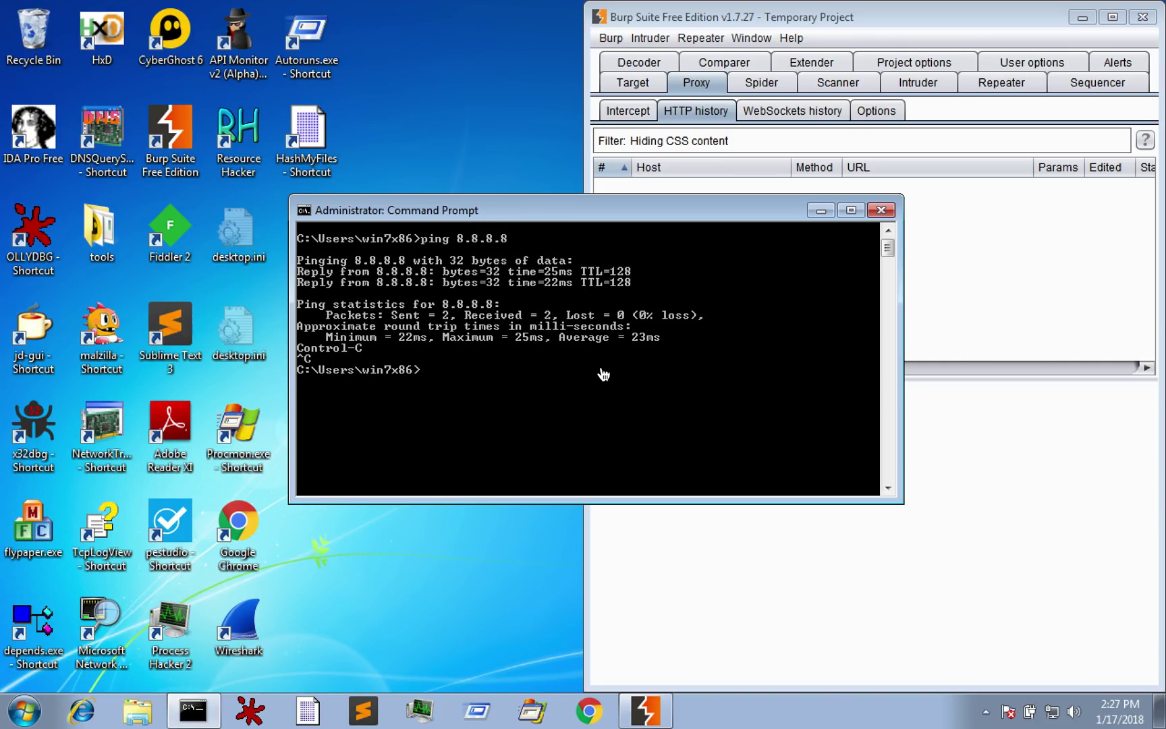
{"action": "key", "text": "ctrl+Left"}
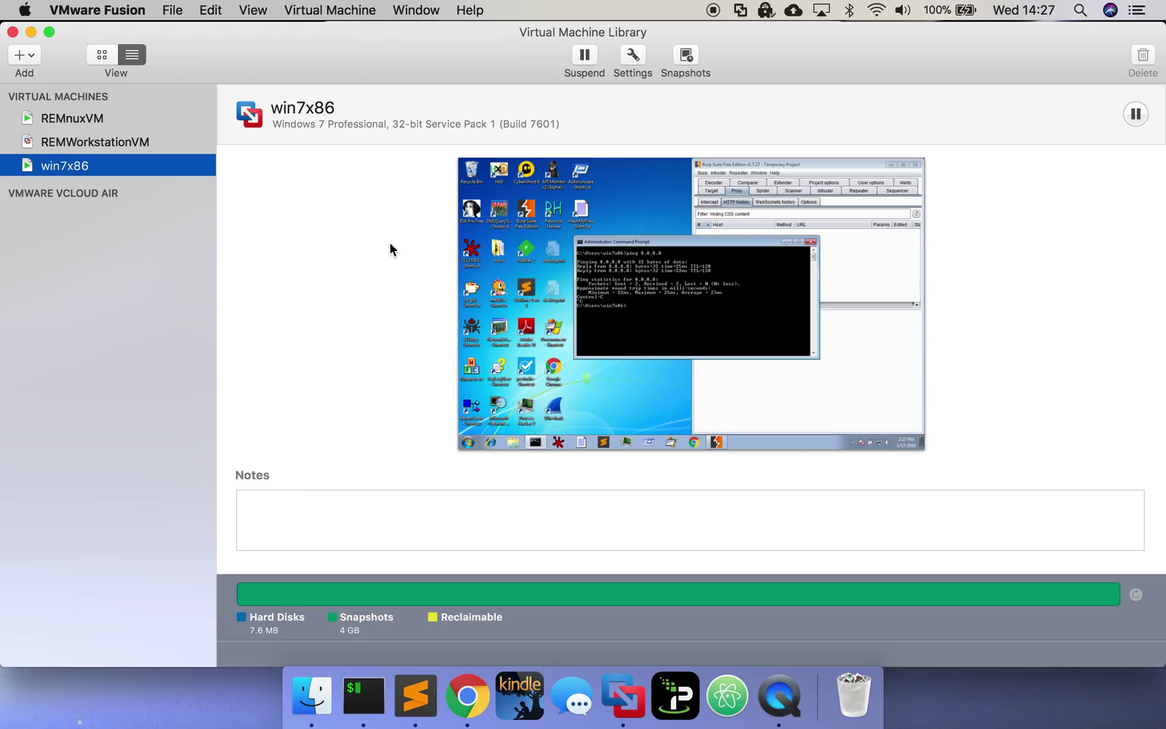
{"action": "key", "text": "super+comma"}
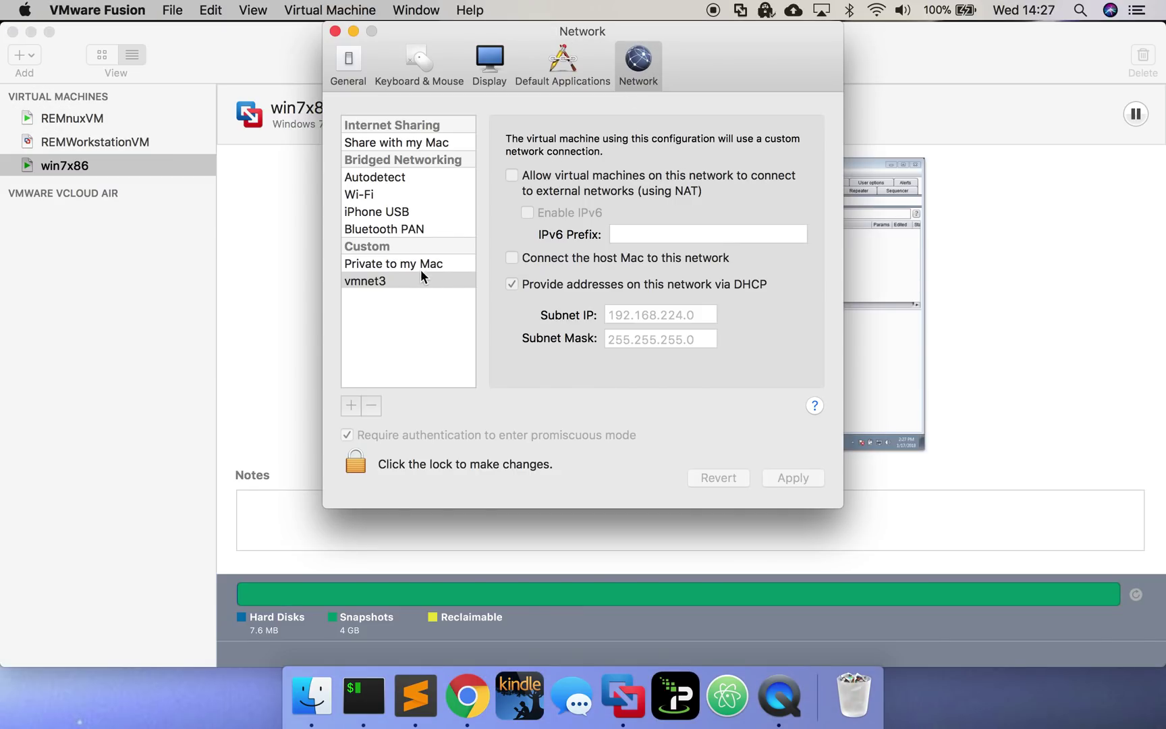
Select vmnet3 and unlock the network preferences with the password
{"action": "left_click", "coordinate": [413, 283]}
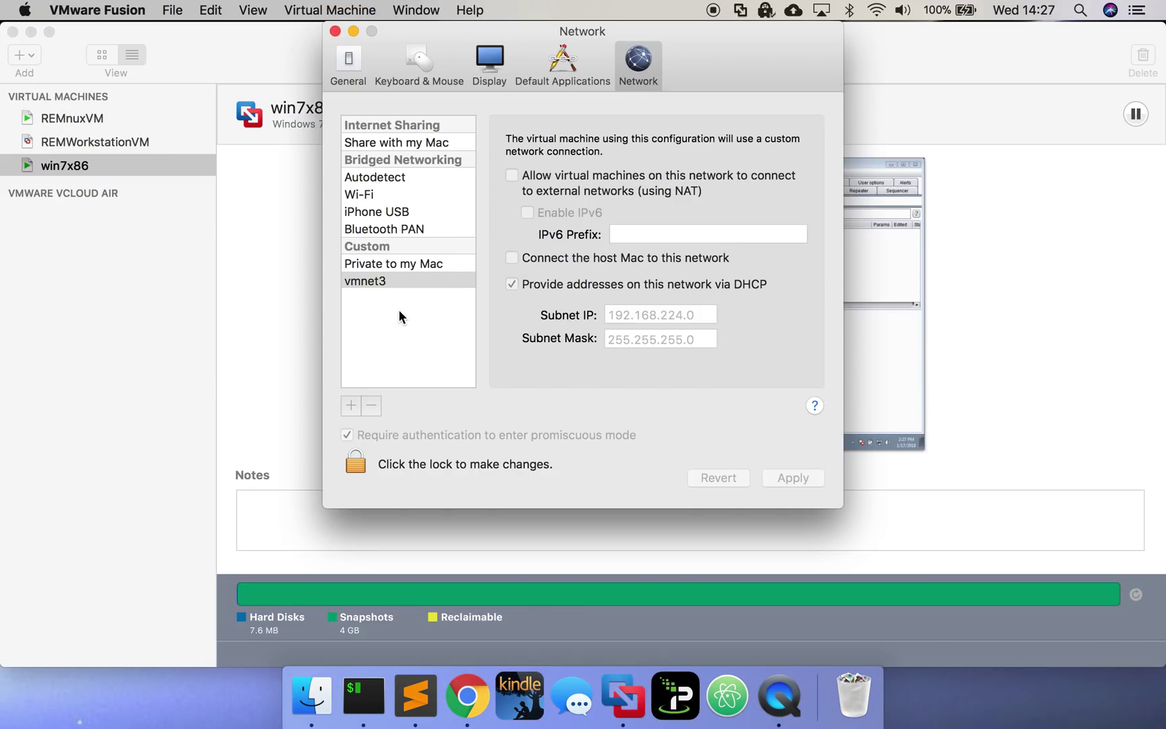
{"action": "left_click", "coordinate": [355, 470]}
{"action": "type", "text": "••••••••••"}
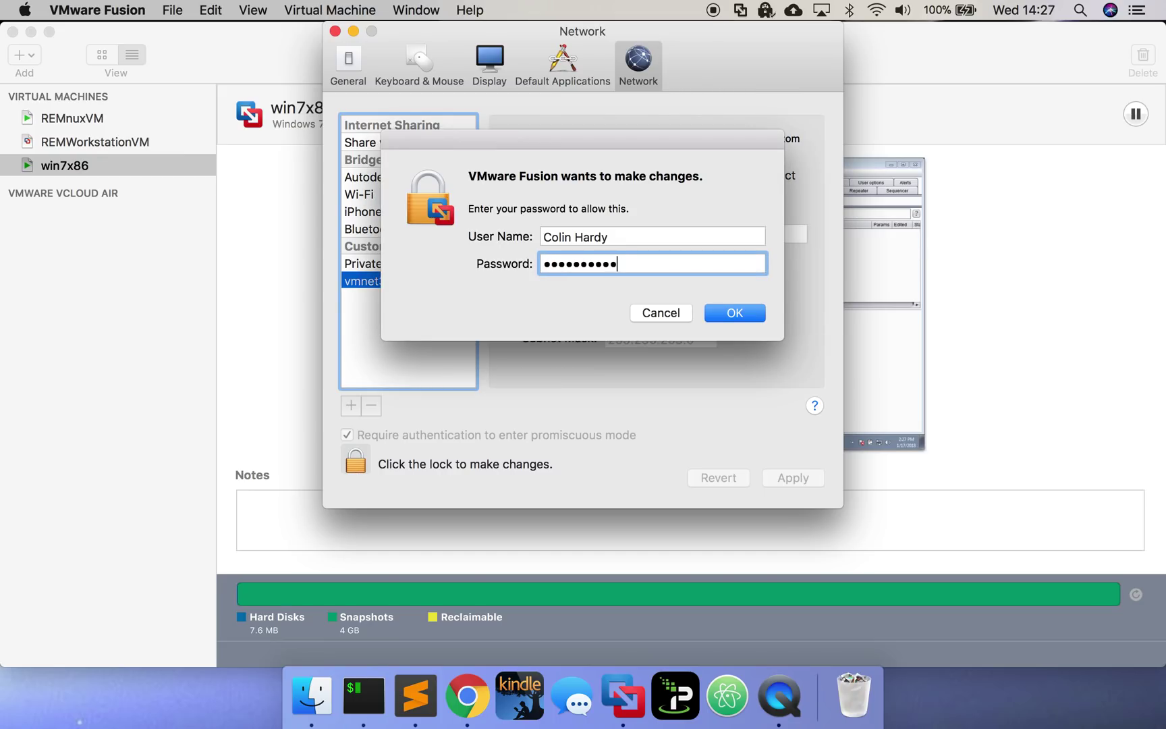
{"action": "type", "text": "••••"}
{"action": "key", "text": "Return"}
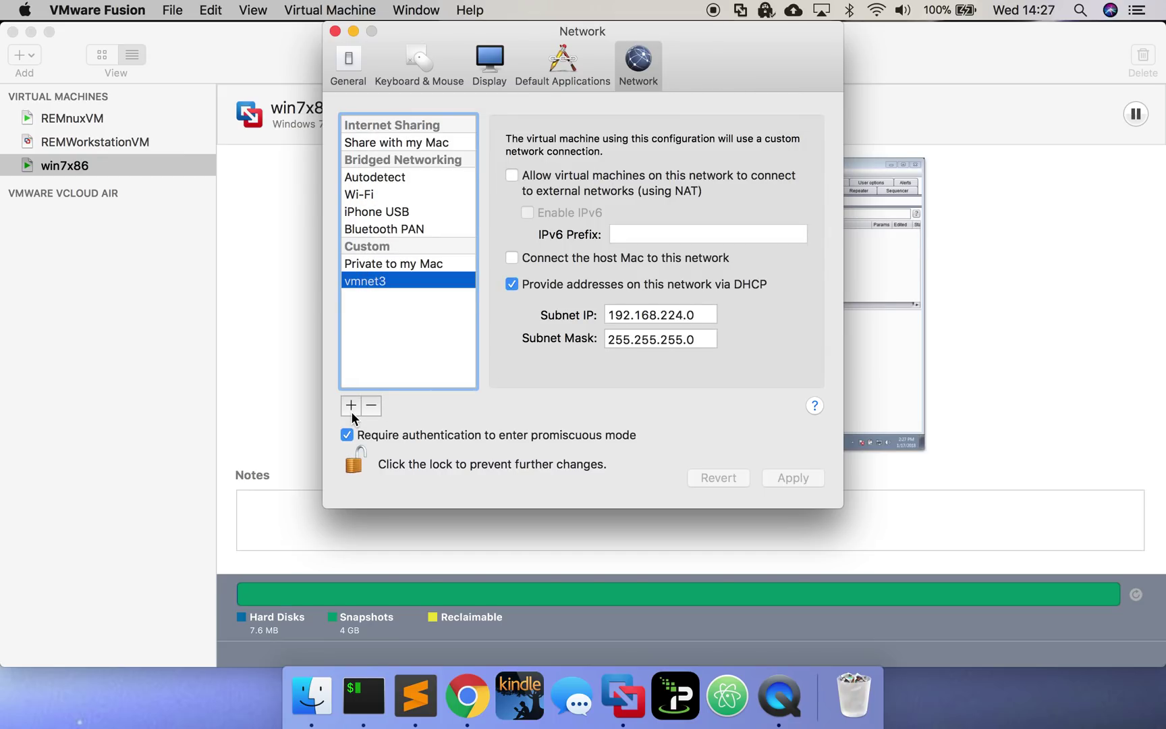
Add custom network vmnet4 on subnet 172.16.128.0 with the host Mac disconnected
{"action": "left_click", "coordinate": [351, 405]}
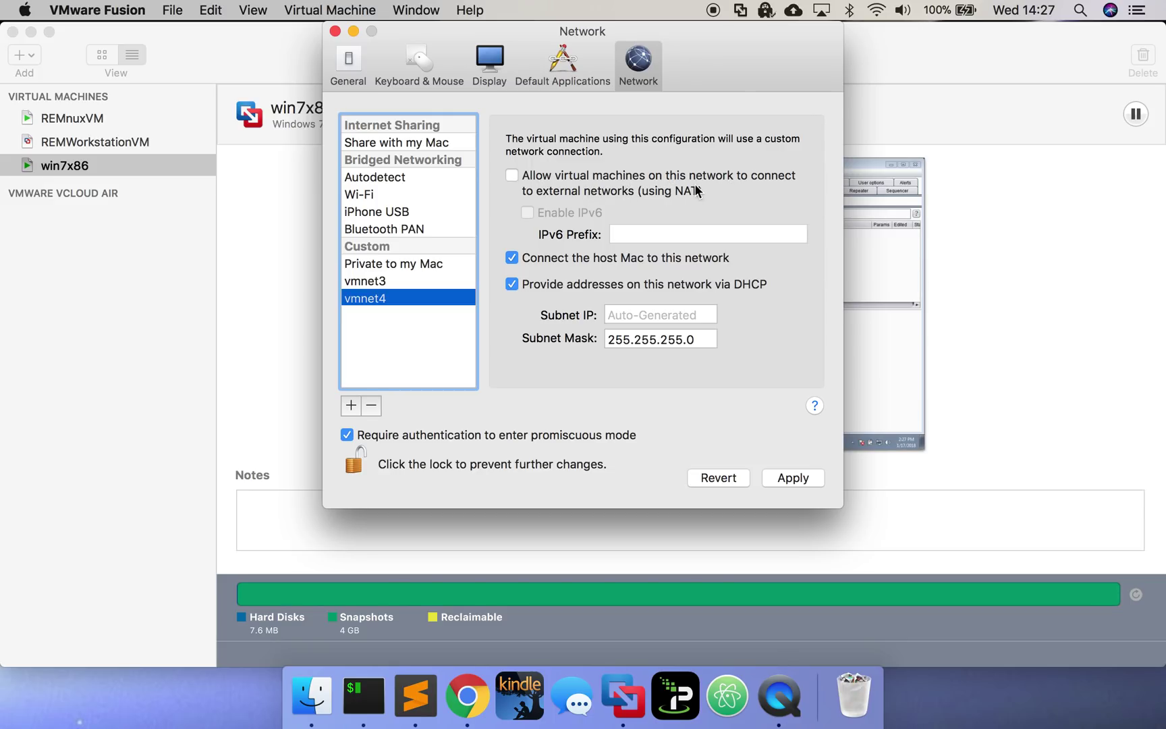
{"action": "left_click", "coordinate": [512, 258]}
{"action": "left_click", "coordinate": [794, 481]}
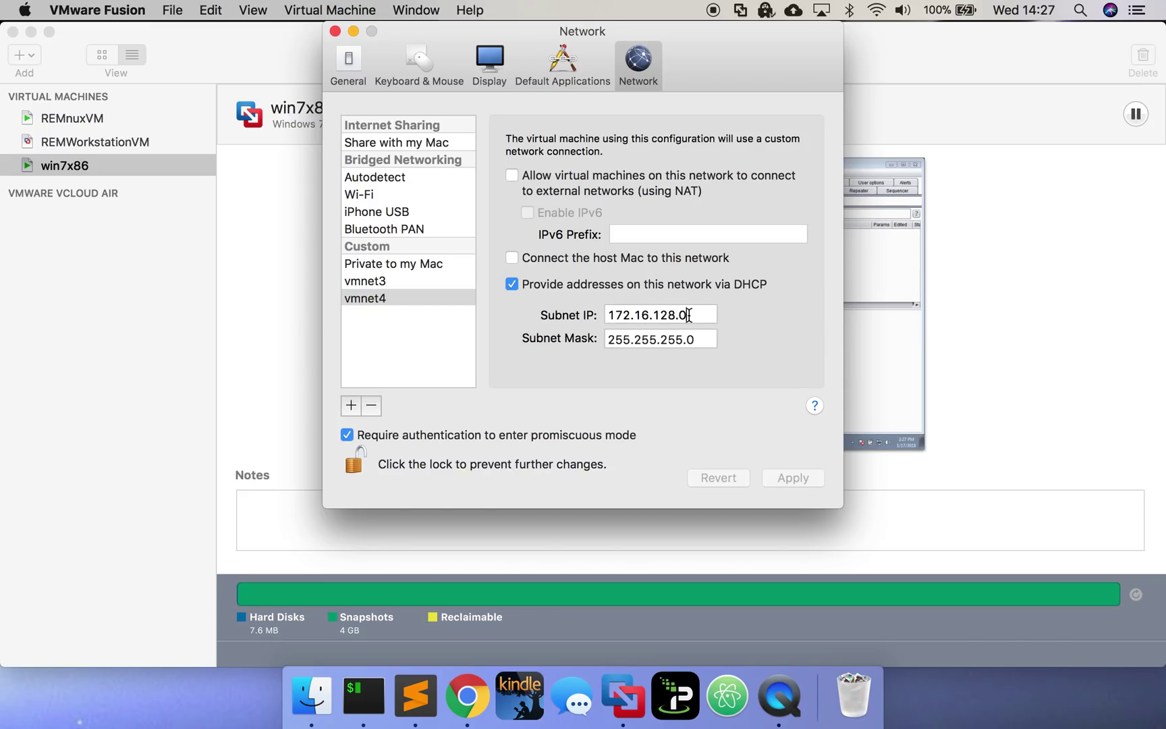
{"action": "double_click", "coordinate": [641, 314]}
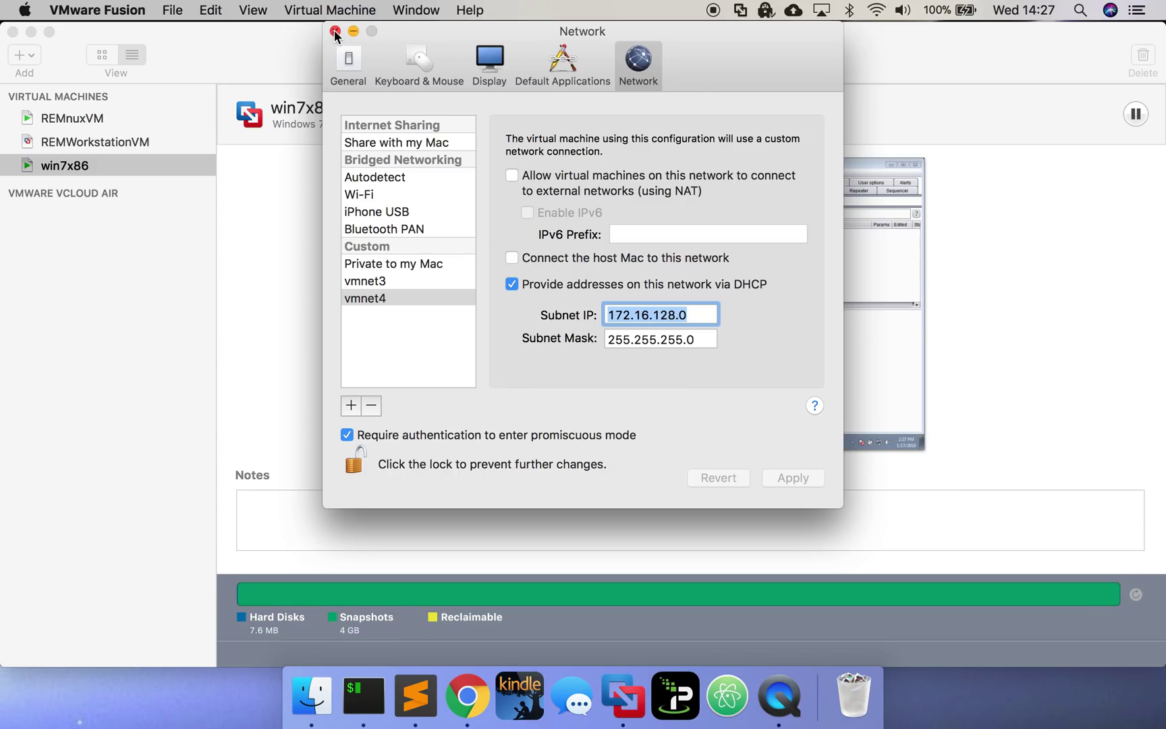
Lock the network settings and return to the full-screen Windows 7 VM
{"action": "left_click", "coordinate": [353, 460]}
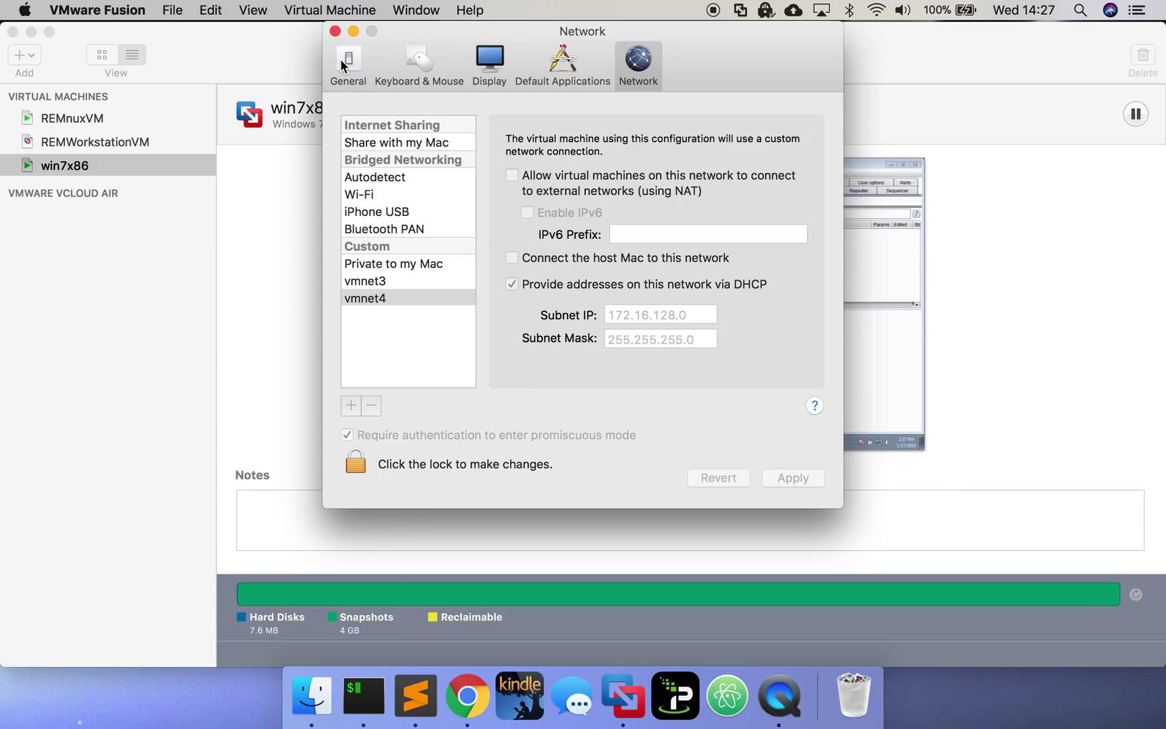
{"action": "left_click", "coordinate": [335, 31]}
{"action": "double_click", "coordinate": [496, 306]}
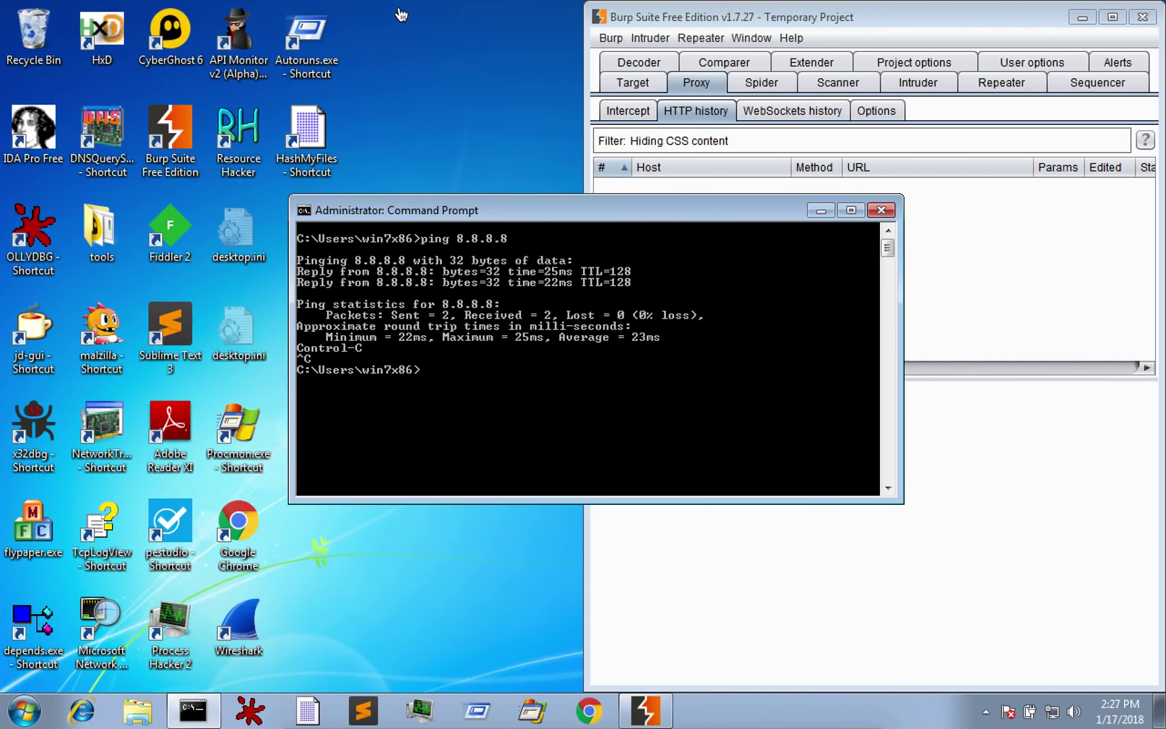
Connect the Windows 7 VM's network adapter to vmnet4
{"action": "left_click", "coordinate": [330, 10]}
{"action": "mouse_move", "coordinate": [345, 352]}
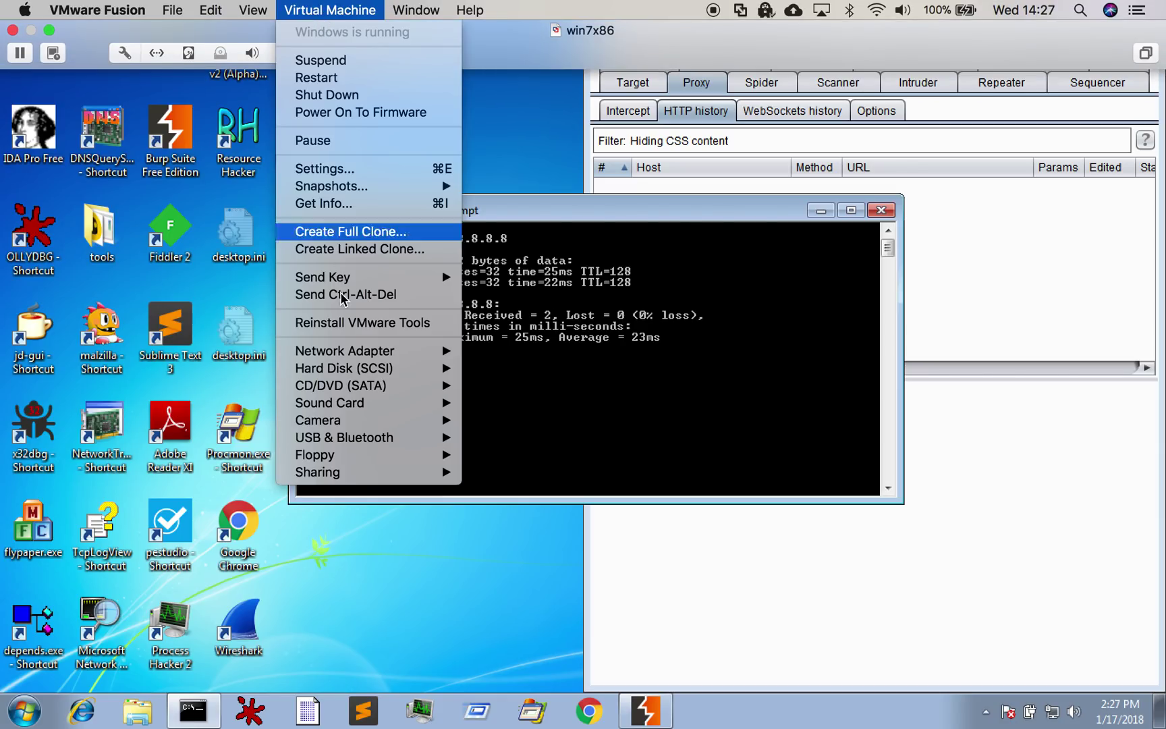
{"action": "left_click", "coordinate": [560, 442]}
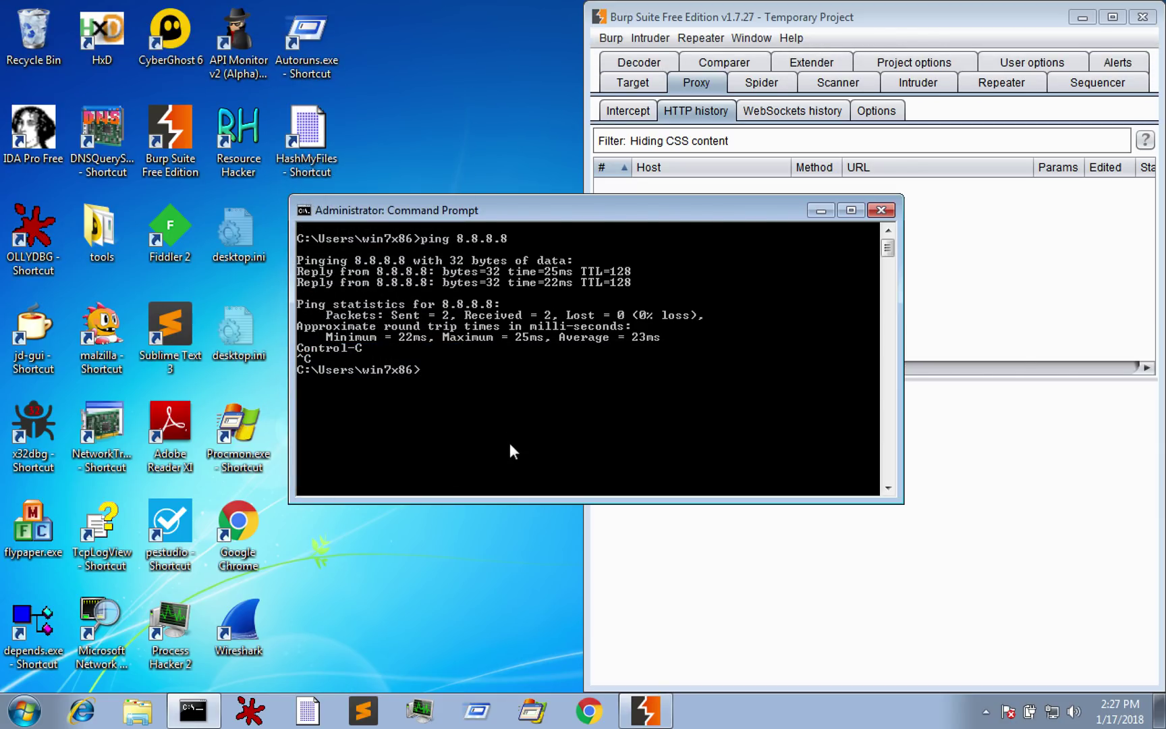
{"action": "left_click", "coordinate": [535, 365]}
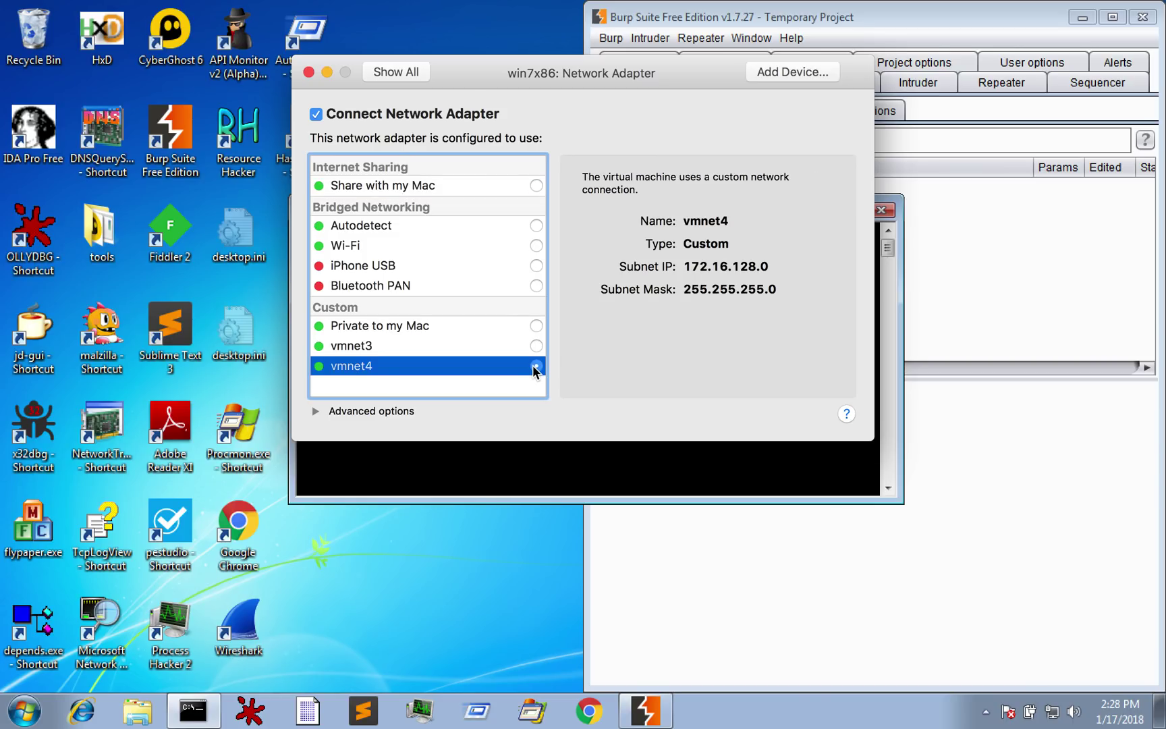
{"action": "key", "text": "super+w"}
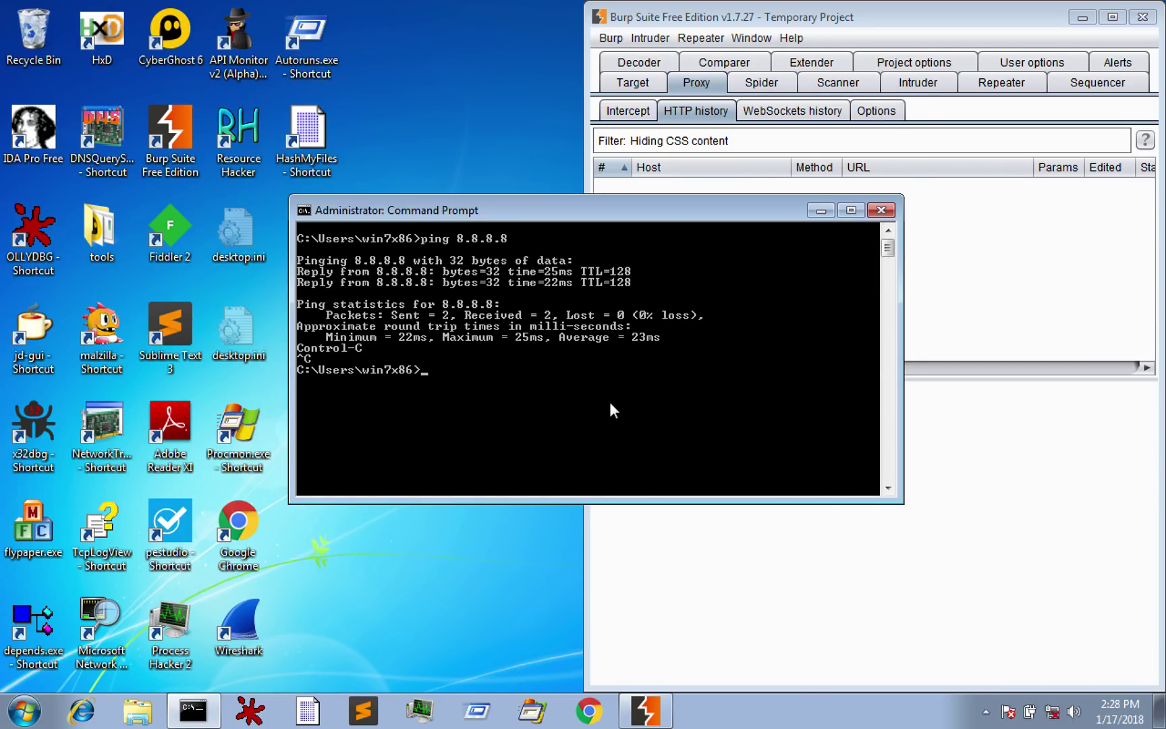
{"action": "type", "text": "cls"}
Clear the prompt, then release and renew the IP, obtaining 172.16.128.128
{"action": "key", "text": "Return"}
{"action": "type", "text": "ipconfig /"}
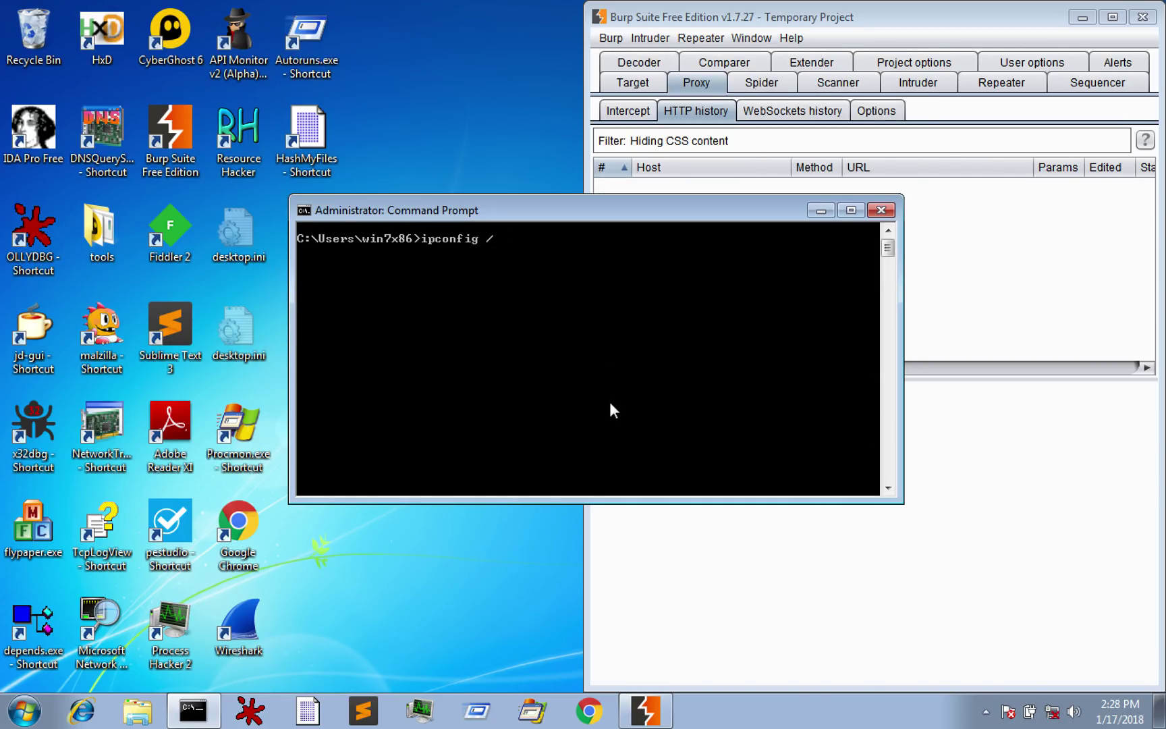
{"action": "type", "text": "release"}
{"action": "key", "text": "Return"}
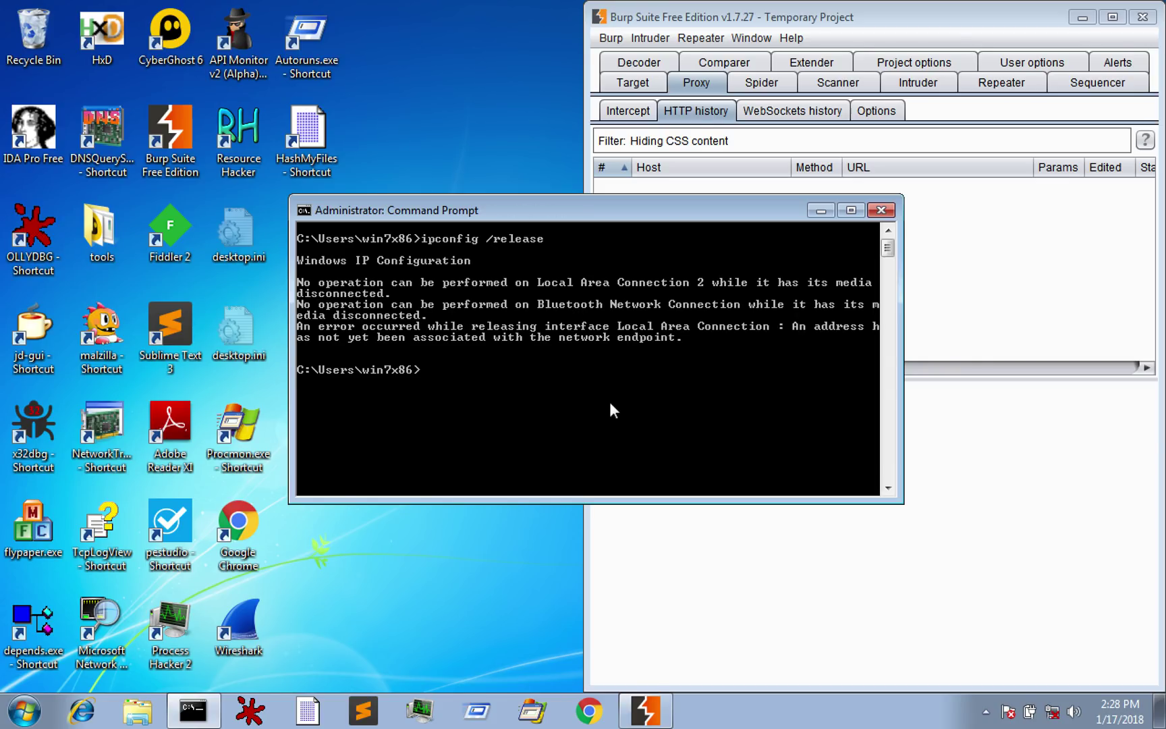
{"action": "type", "text": "ipconfig /ren"}
{"action": "type", "text": "ew"}
{"action": "key", "text": "Return"}
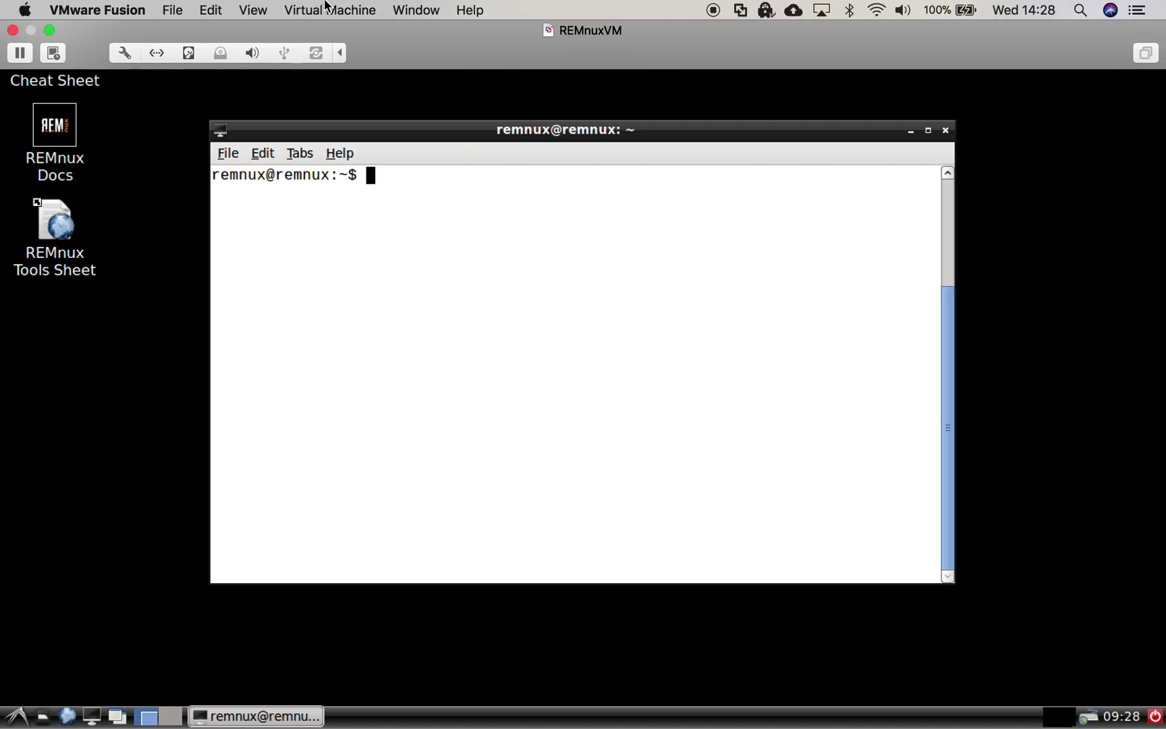
Connect the REMnux VM's network adapter to vmnet4
{"action": "left_click", "coordinate": [326, 7]}
{"action": "mouse_move", "coordinate": [344, 351]}
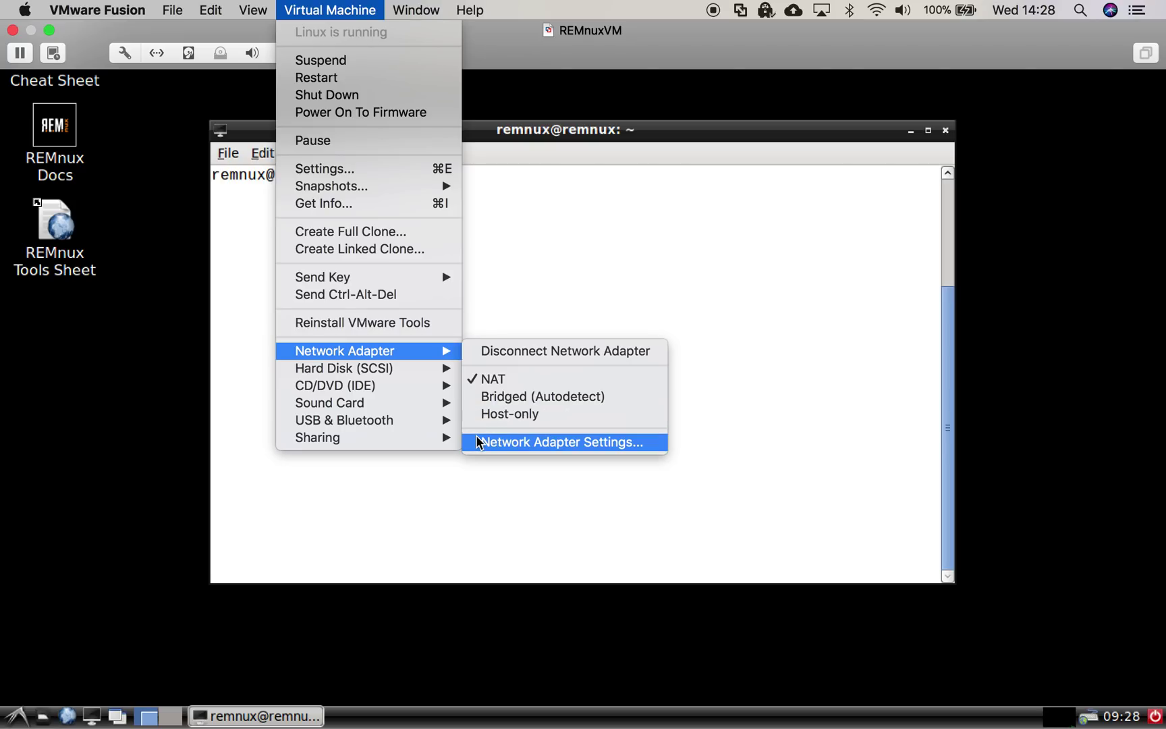
{"action": "left_click", "coordinate": [547, 442]}
{"action": "left_click", "coordinate": [536, 365]}
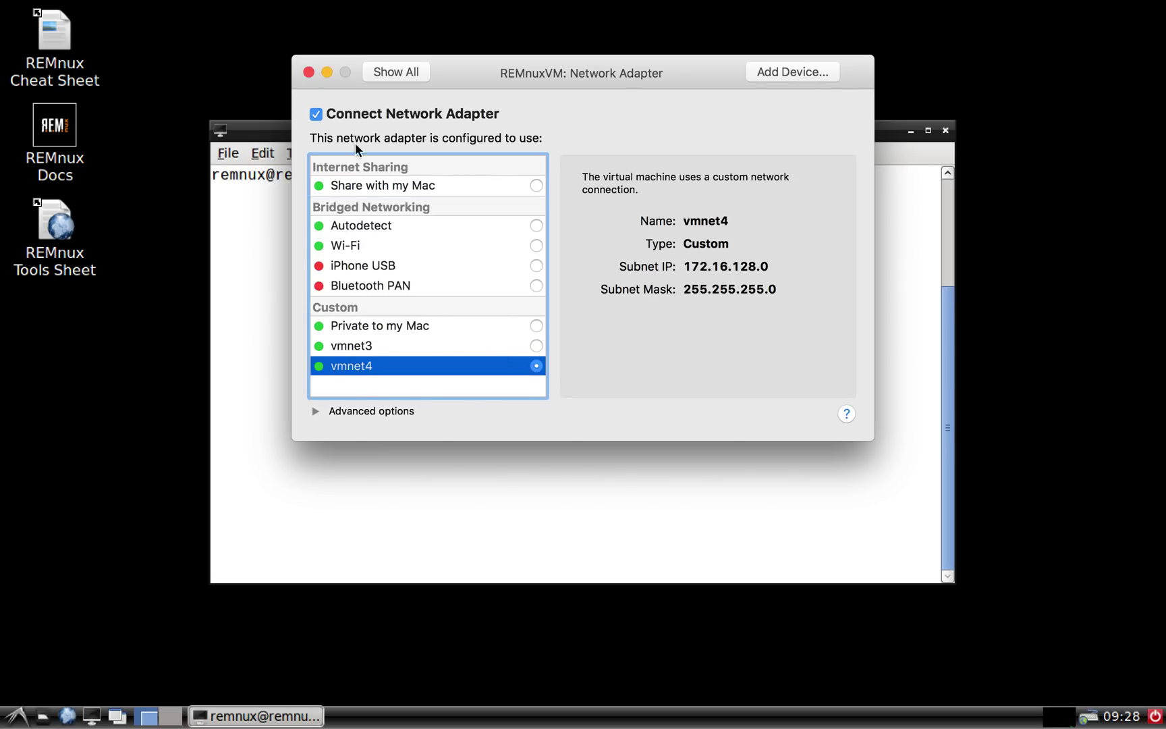
{"action": "left_click", "coordinate": [308, 71]}
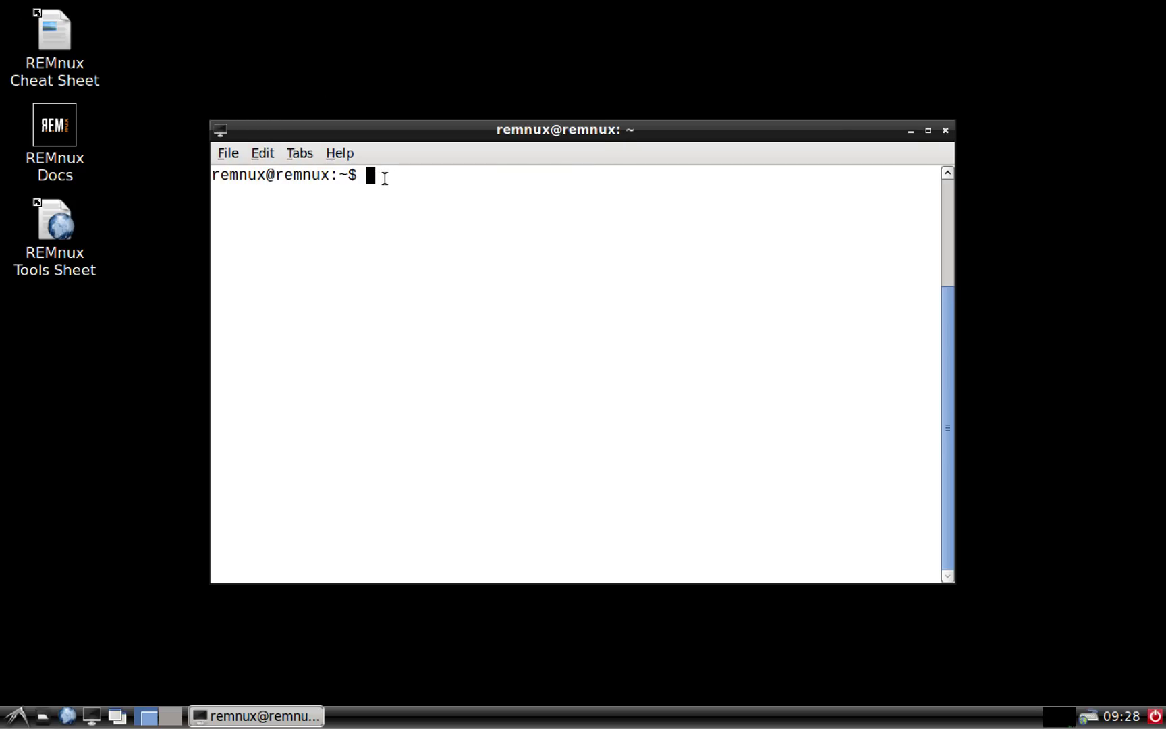
{"action": "type", "text": "sudo ch"}
Renew eth0 with sudo dhclient and confirm address 172.16.128.129 via ifconfig
{"action": "key", "text": "BackSpace"}
{"action": "key", "text": "BackSpace"}
{"action": "type", "text": "dhclient"}
{"action": "type", "text": " h"}
{"action": "key", "text": "BackSpace"}
{"action": "type", "text": "eth0"}
{"action": "key", "text": "Return"}
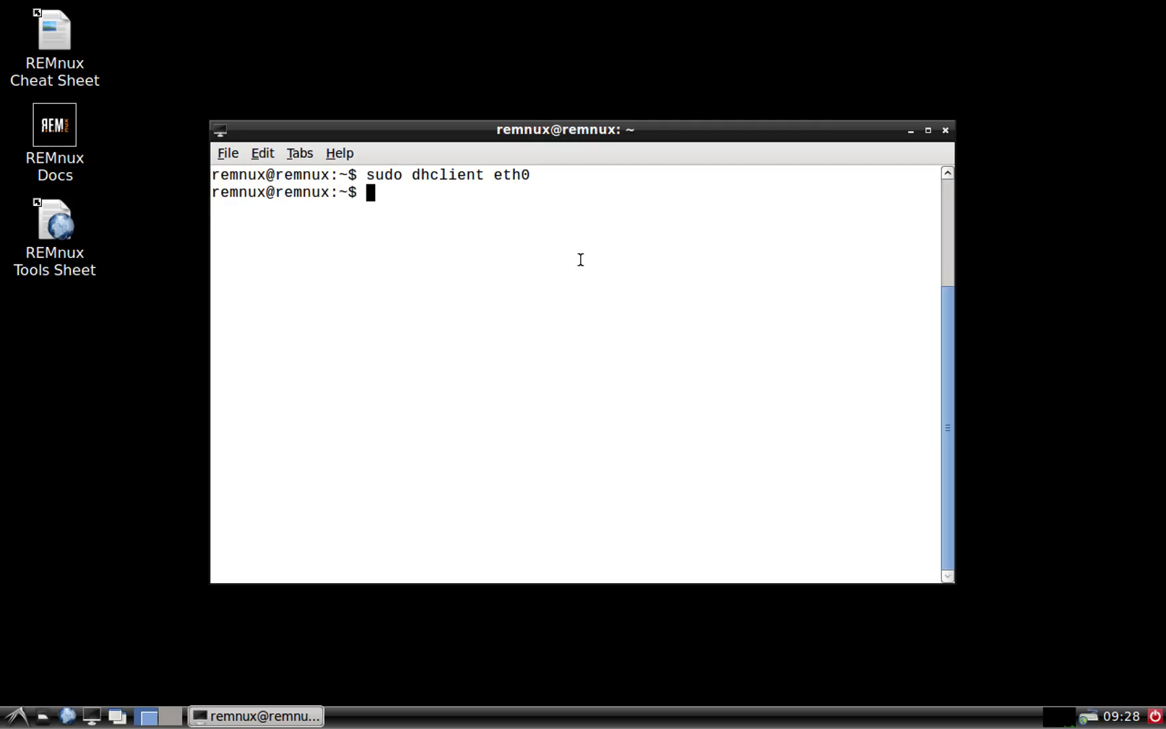
{"action": "type", "text": "ifconfig"}
{"action": "key", "text": "Return"}
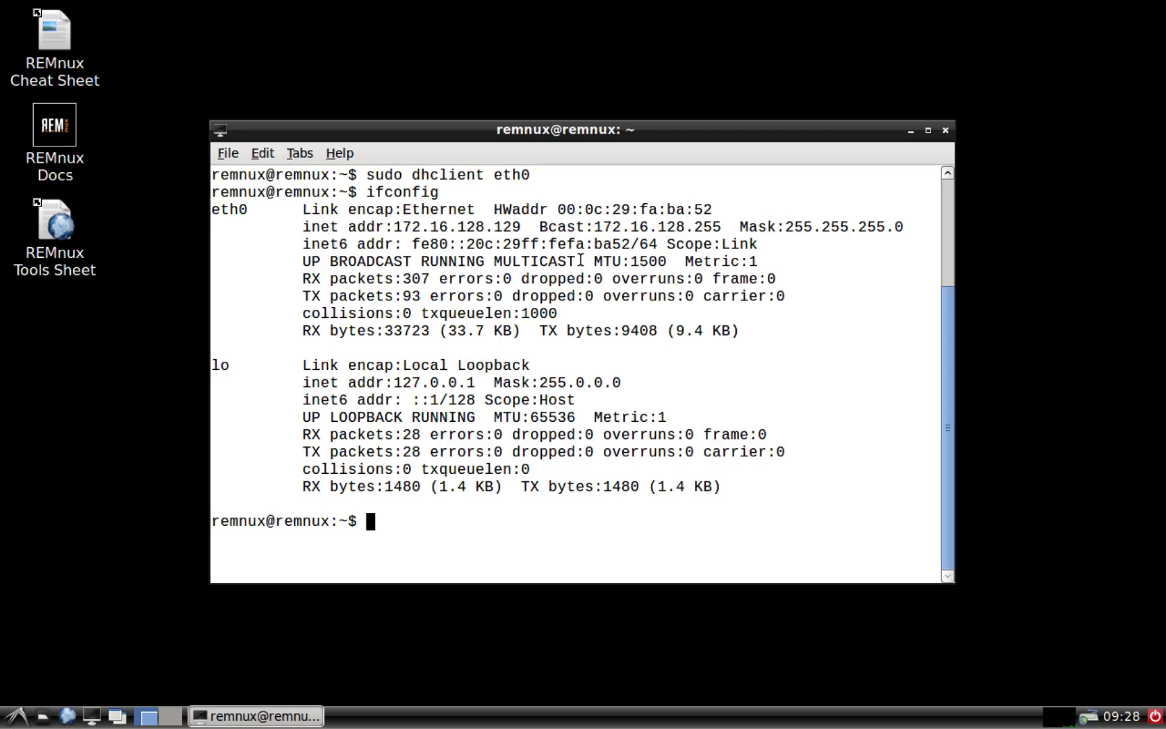
{"action": "left_click_drag", "start_coordinate": [519, 227], "coordinate": [388, 228]}
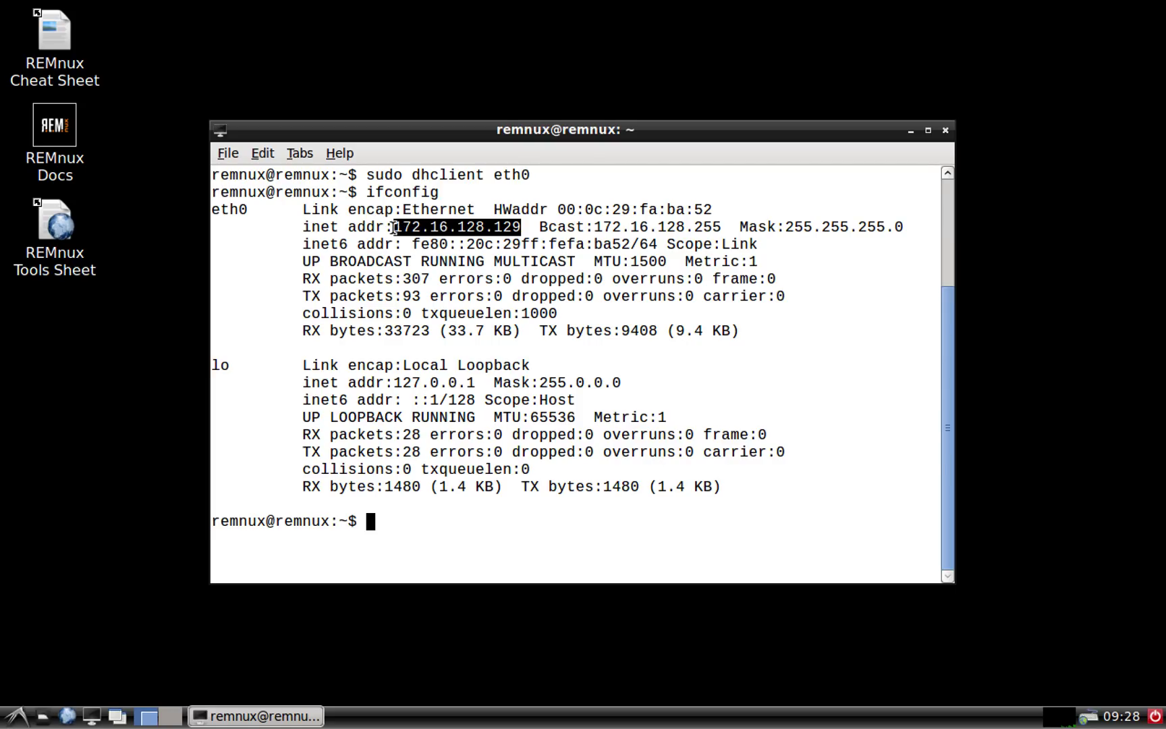
{"action": "type", "text": "p"}
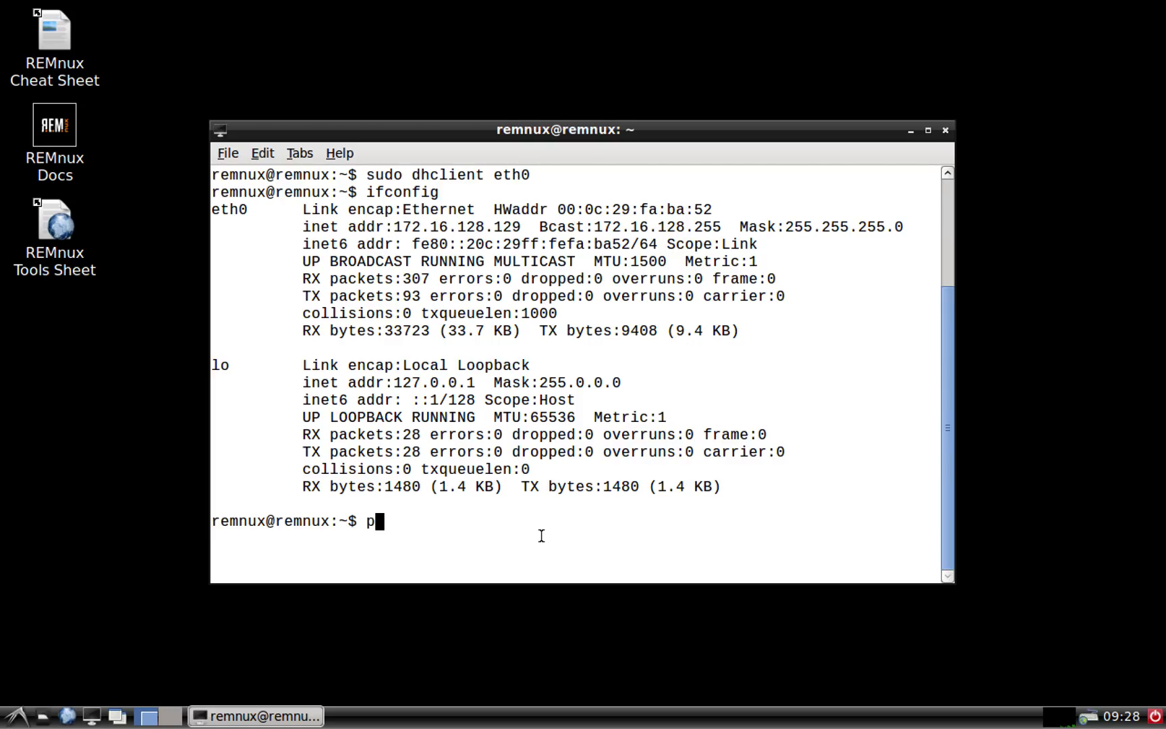
{"action": "type", "text": "ing 172.16"}
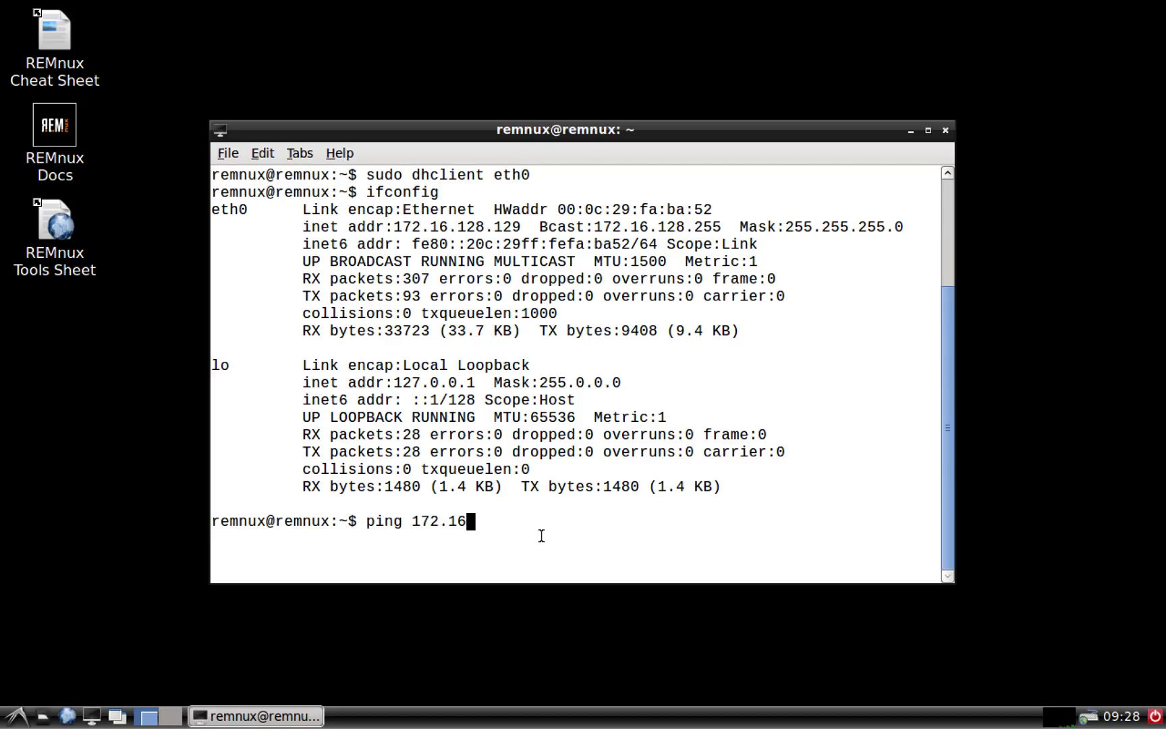
{"action": "type", "text": ".1281"}
Ping the Windows VM at 172.16.128.128 and get replies
{"action": "key", "text": "BackSpace"}
{"action": "type", "text": ".128"}
{"action": "key", "text": "Return"}
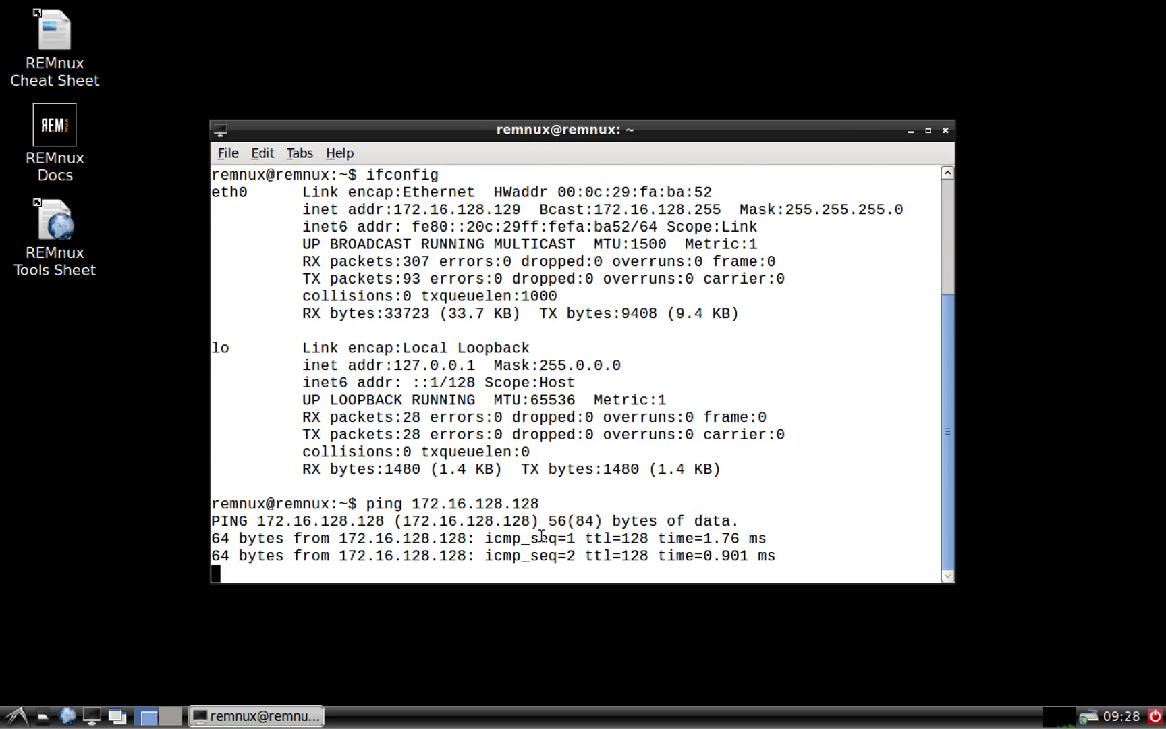
{"action": "key", "text": "ctrl+c"}
From Windows 7, ping 172.16.128.129 successfully, then clear the screen
{"action": "key", "text": "ctrl+Left"}
{"action": "type", "text": "ping"}
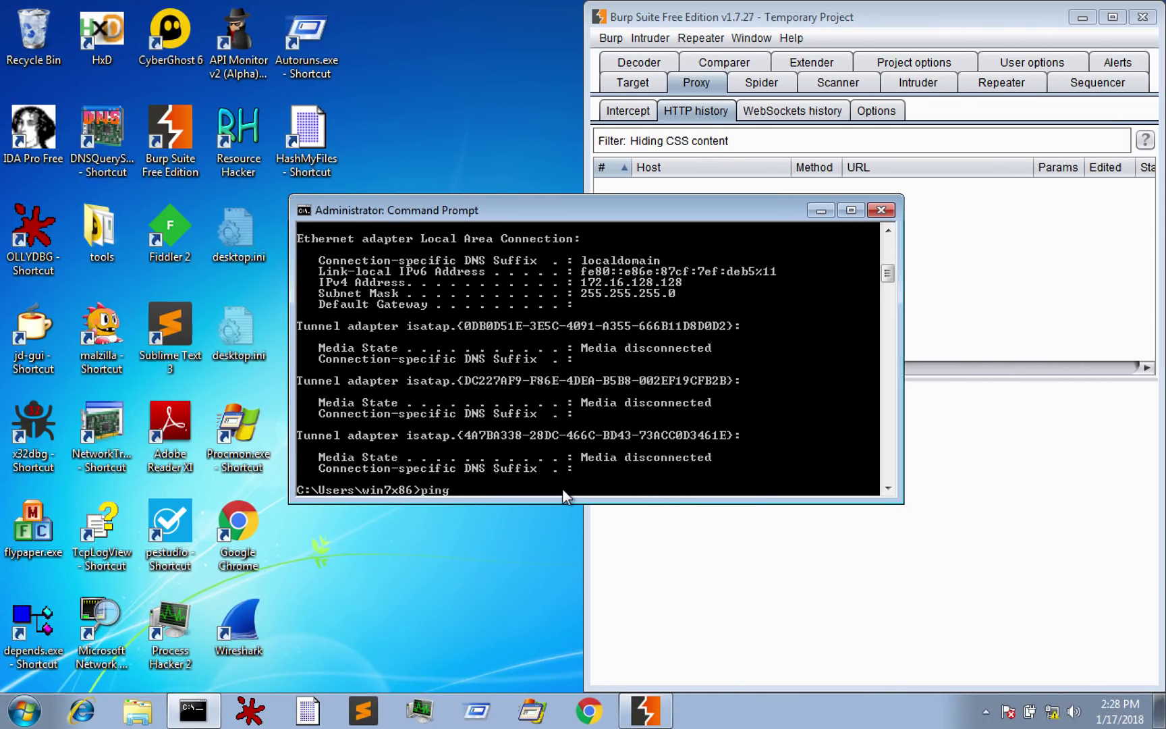
{"action": "type", "text": " 172.16."}
{"action": "type", "text": "128."}
{"action": "type", "text": "129"}
{"action": "key", "text": "Return"}
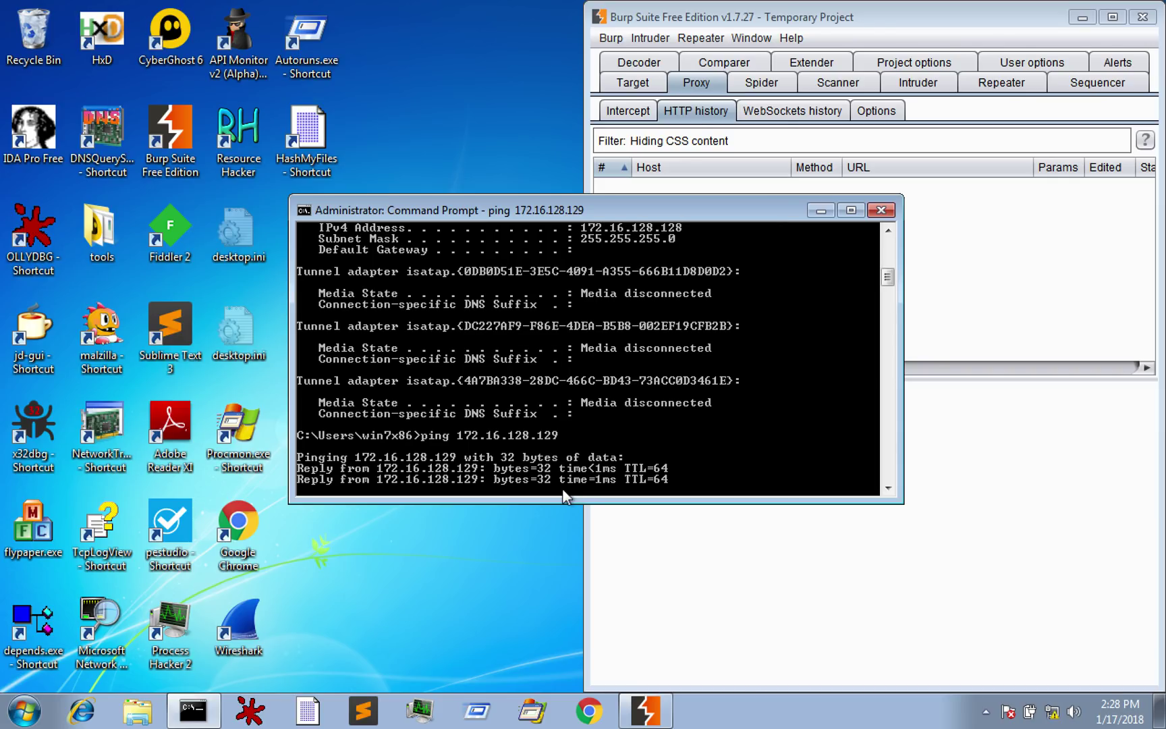
{"action": "key", "text": "ctrl+c"}
{"action": "type", "text": "cls"}
{"action": "key", "text": "Return"}
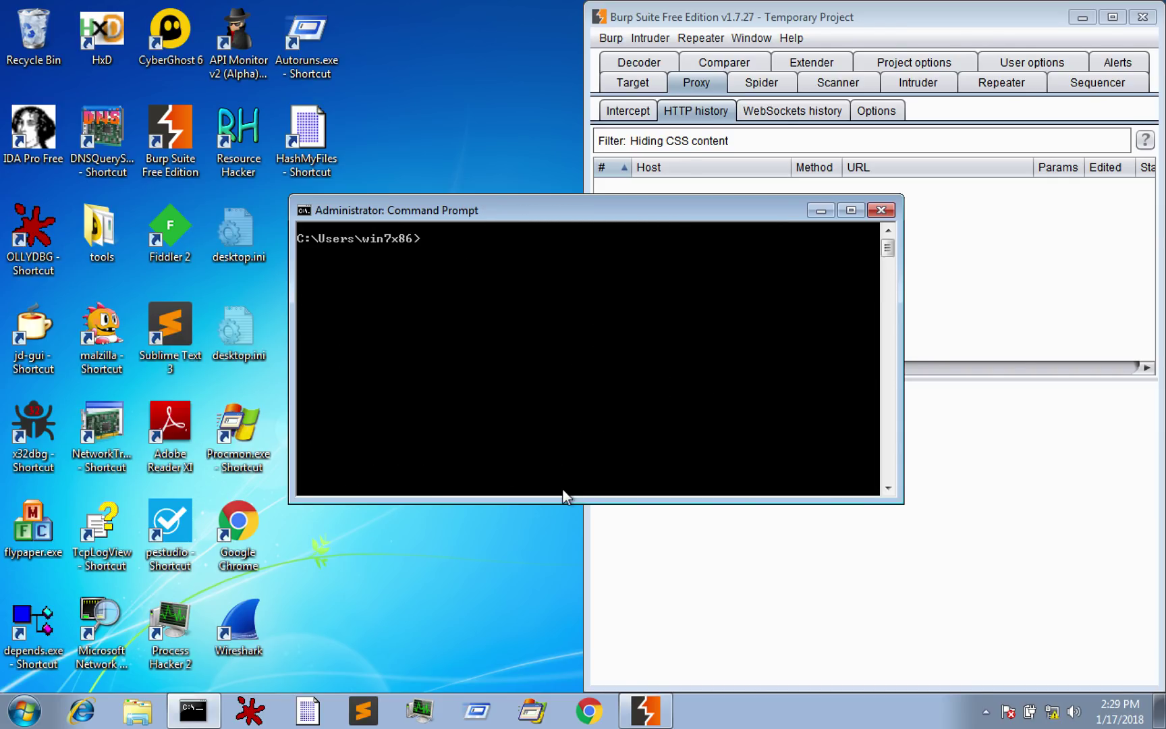
{"action": "type", "text": "ping 8.8.8."}
Ping 8.8.8.8, which fails with a general failure, then clear the screen
{"action": "key", "text": "ctrl+c"}
{"action": "key", "text": "Up"}
{"action": "type", "text": "8"}
{"action": "key", "text": "Return"}
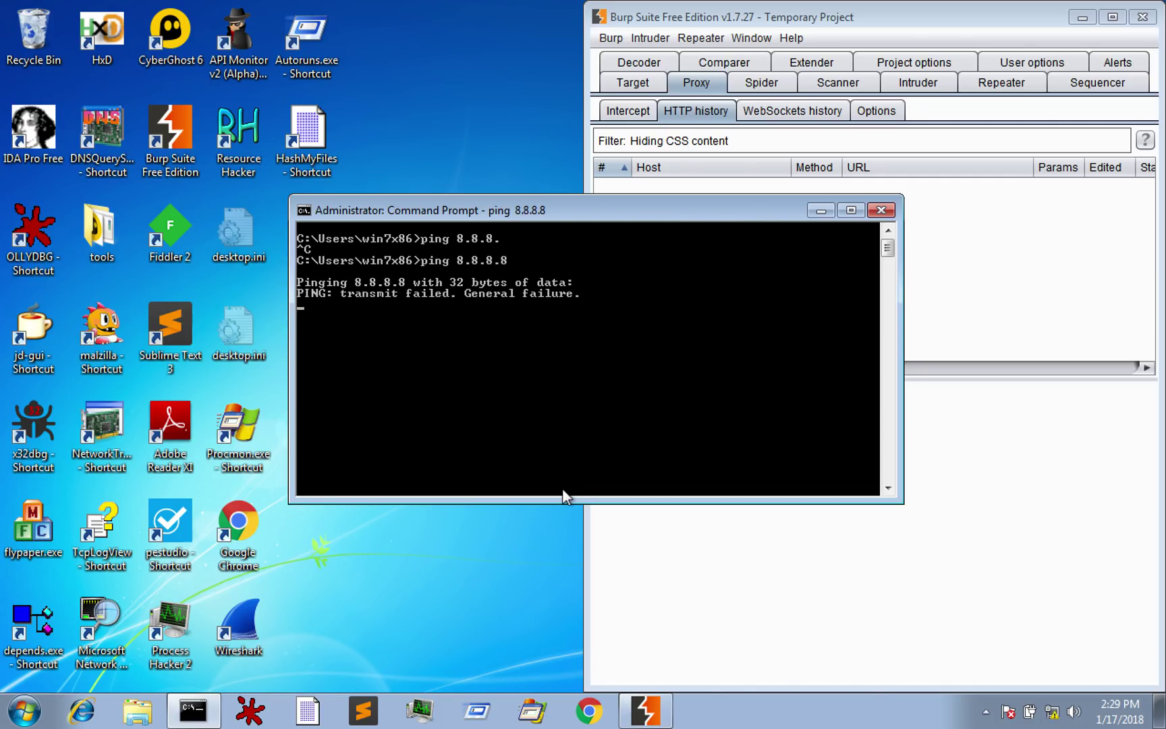
{"action": "key", "text": "ctrl+c"}
{"action": "type", "text": "cls"}
{"action": "key", "text": "Return"}
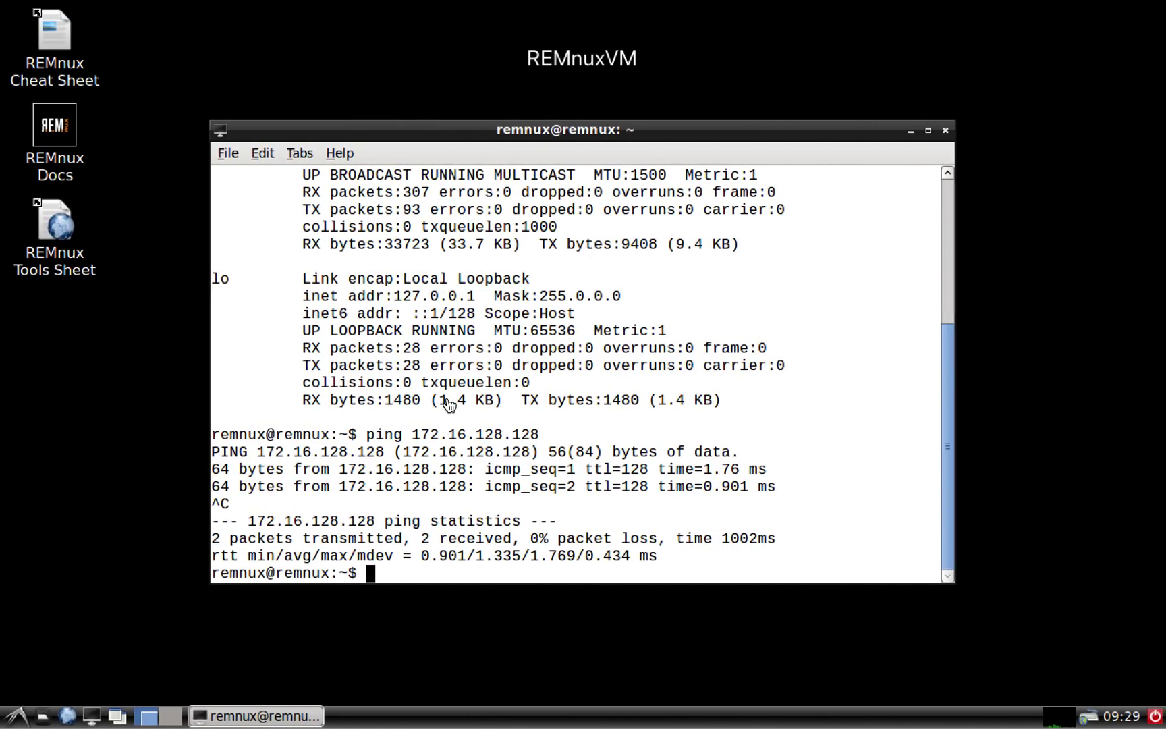
{"action": "key", "text": "ctrl+l"}
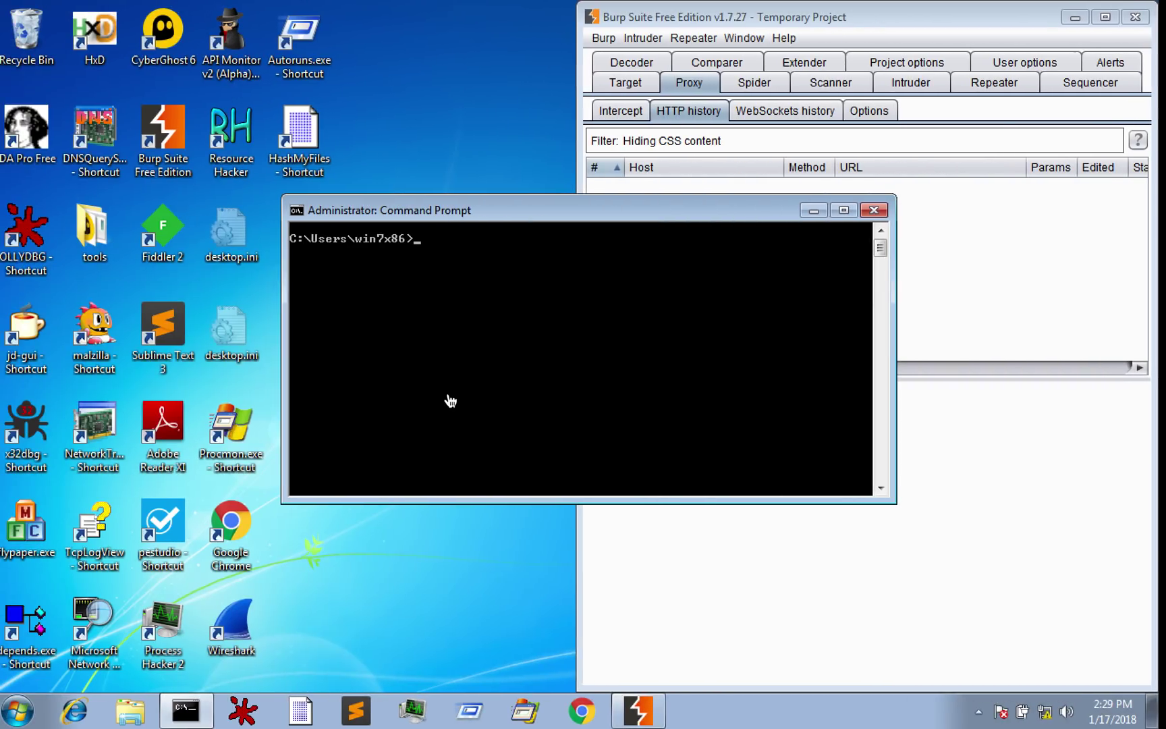
Open the Local Area Connection's IPv4 properties from Control Panel
{"action": "left_click", "coordinate": [20, 711]}
{"action": "left_click", "coordinate": [285, 507]}
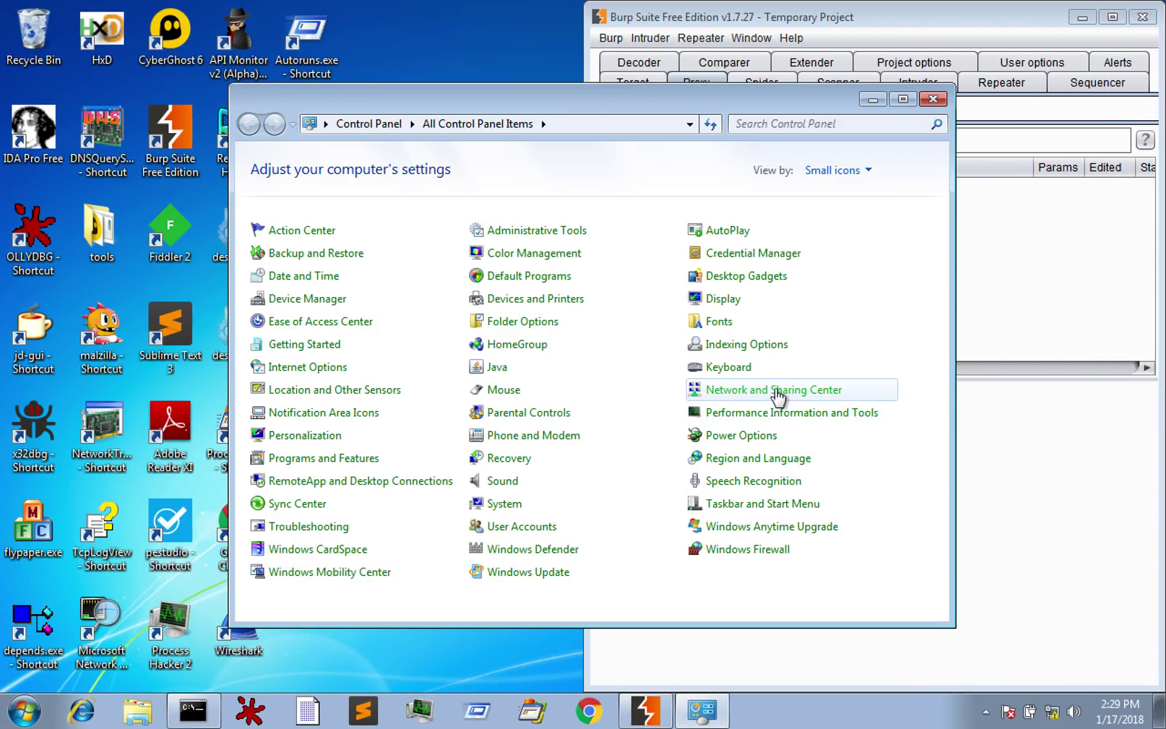
{"action": "left_click", "coordinate": [777, 396]}
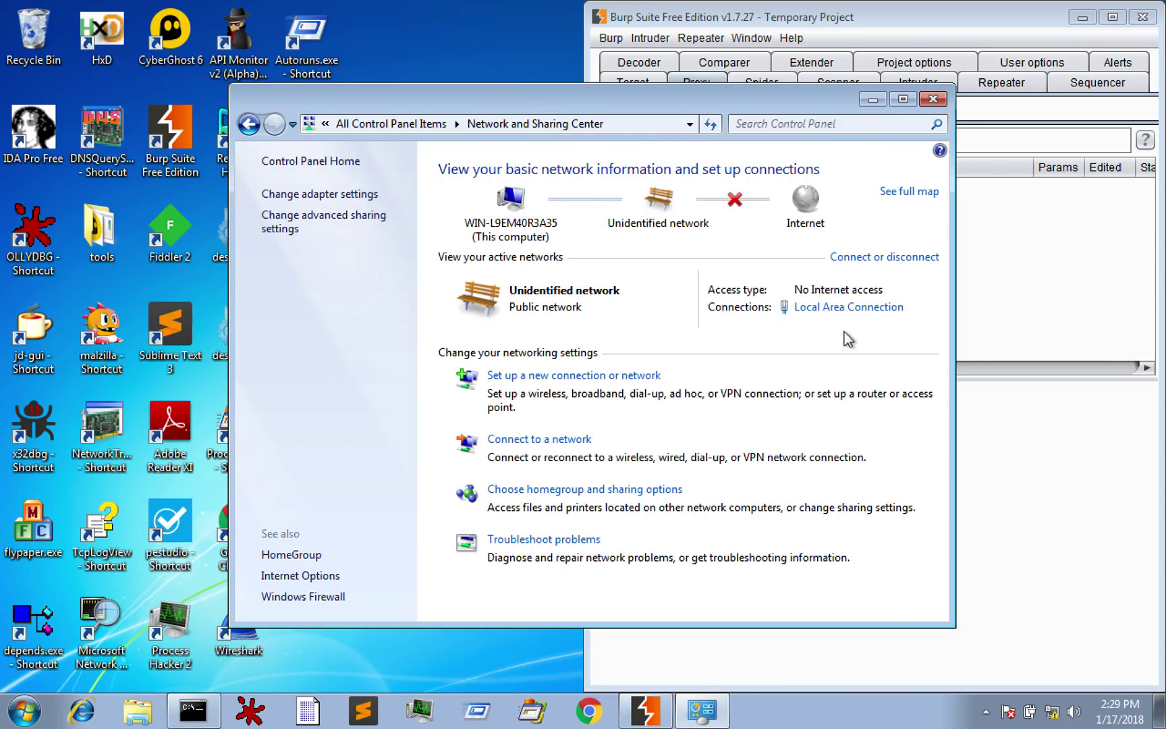
{"action": "left_click", "coordinate": [848, 307]}
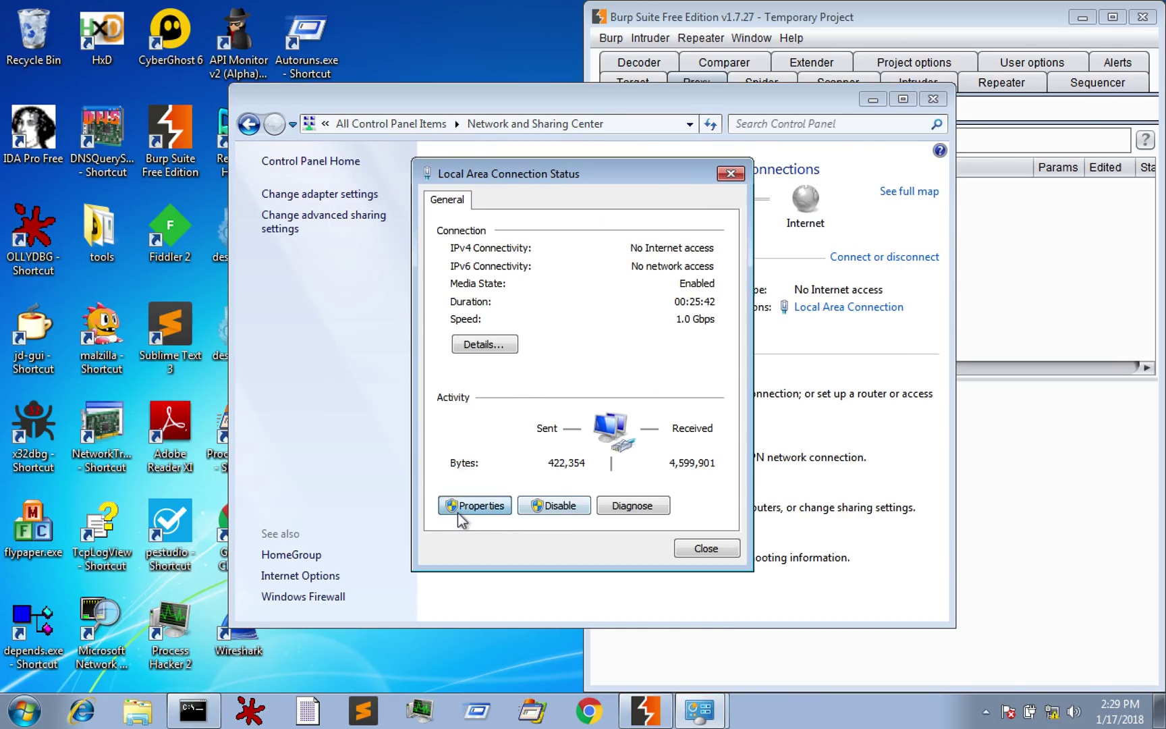
{"action": "left_click", "coordinate": [478, 506]}
{"action": "double_click", "coordinate": [538, 411]}
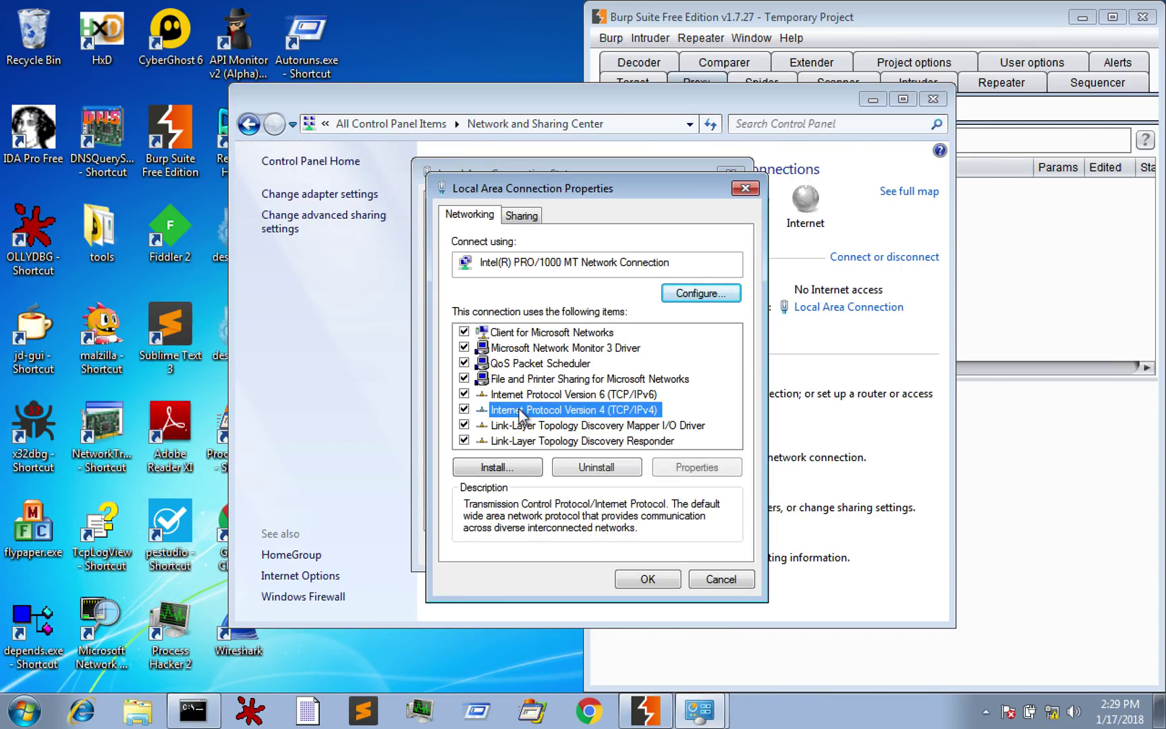
Enter static IP 172.16.128.128 with gateway and preferred DNS 172.16.128.129
{"action": "left_click", "coordinate": [548, 389]}
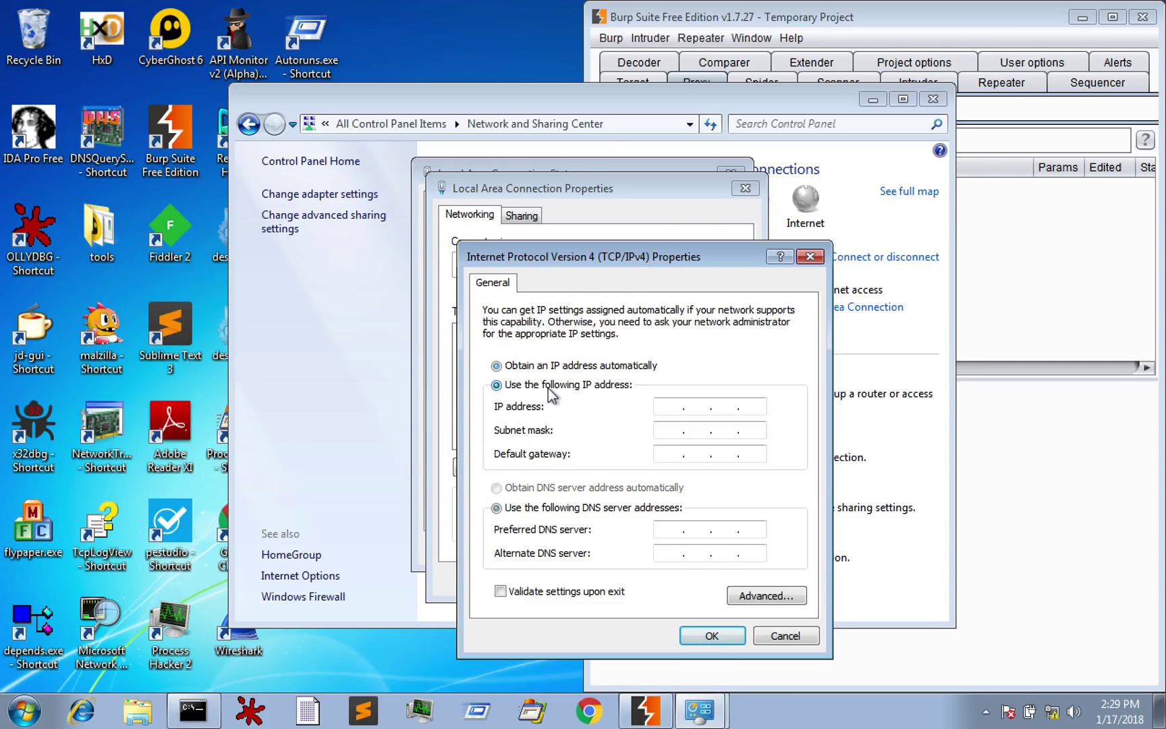
{"action": "left_click", "coordinate": [660, 408]}
{"action": "type", "text": "172."}
{"action": "type", "text": "16 . ."}
{"action": "key", "text": "Tab"}
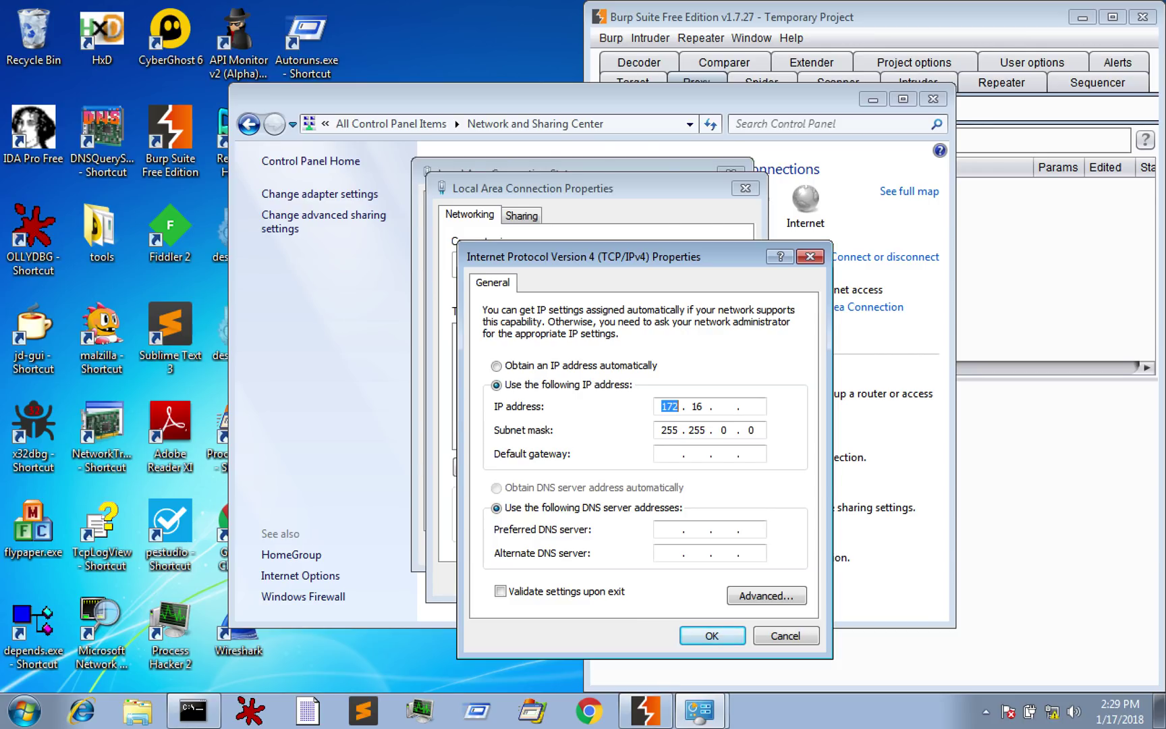
{"action": "left_click", "coordinate": [724, 406]}
{"action": "type", "text": "128 . 128"}
{"action": "key", "text": "Tab"}
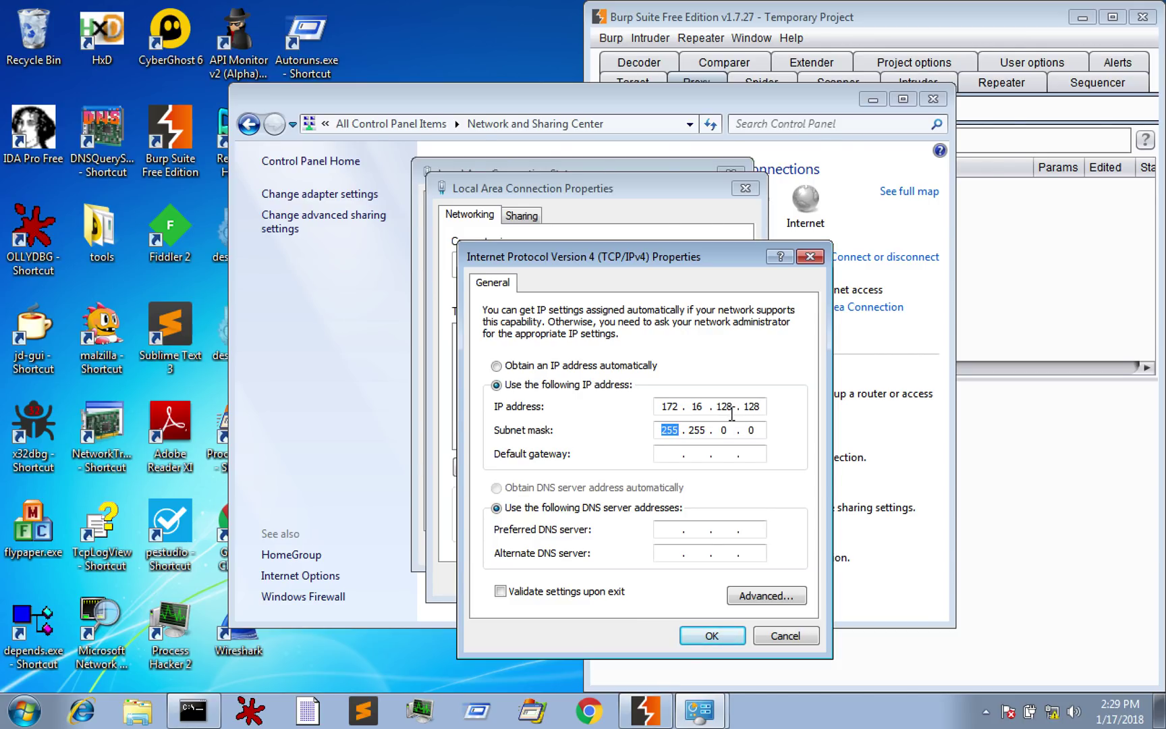
{"action": "double_click", "coordinate": [726, 430]}
{"action": "type", "text": "255 ."}
{"action": "key", "text": "Tab"}
{"action": "type", "text": "172."}
{"action": "type", "text": "16.."}
{"action": "key", "text": "period"}
{"action": "type", "text": "128 . "}
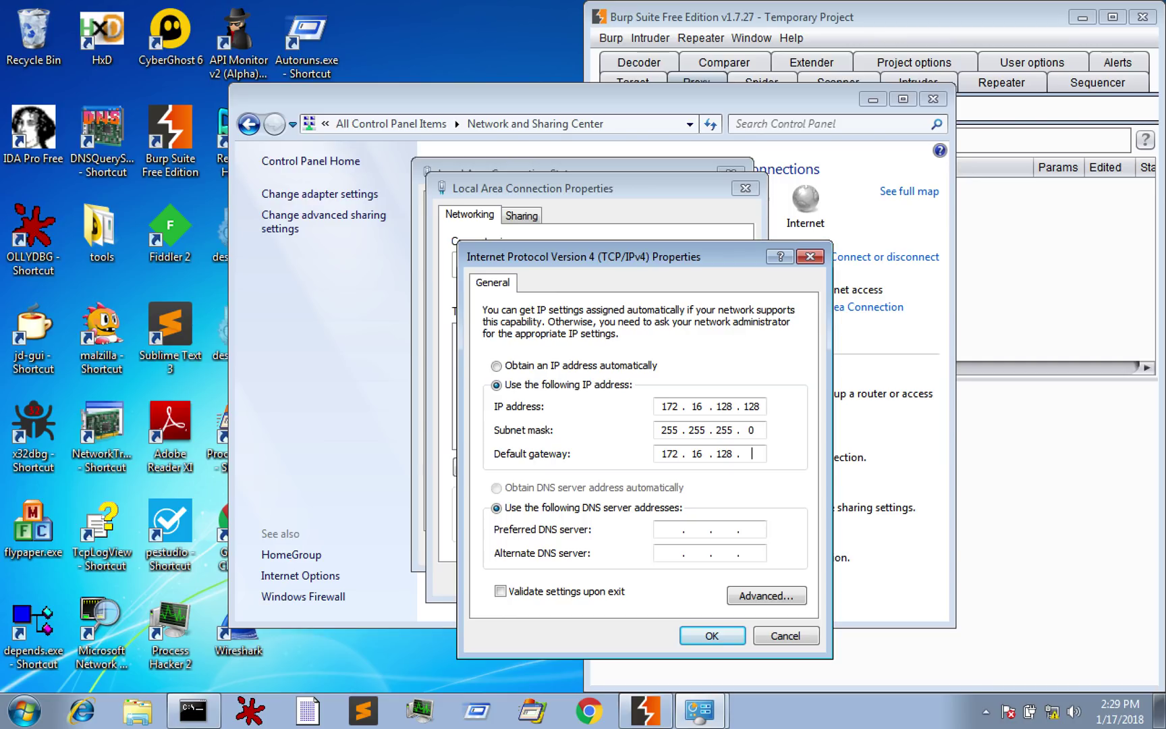
{"action": "type", "text": "129"}
{"action": "key", "text": "Tab"}
{"action": "key", "text": "Tab"}
{"action": "type", "text": "172.16."}
{"action": "type", "text": "128.12"}
{"action": "type", "text": "9"}
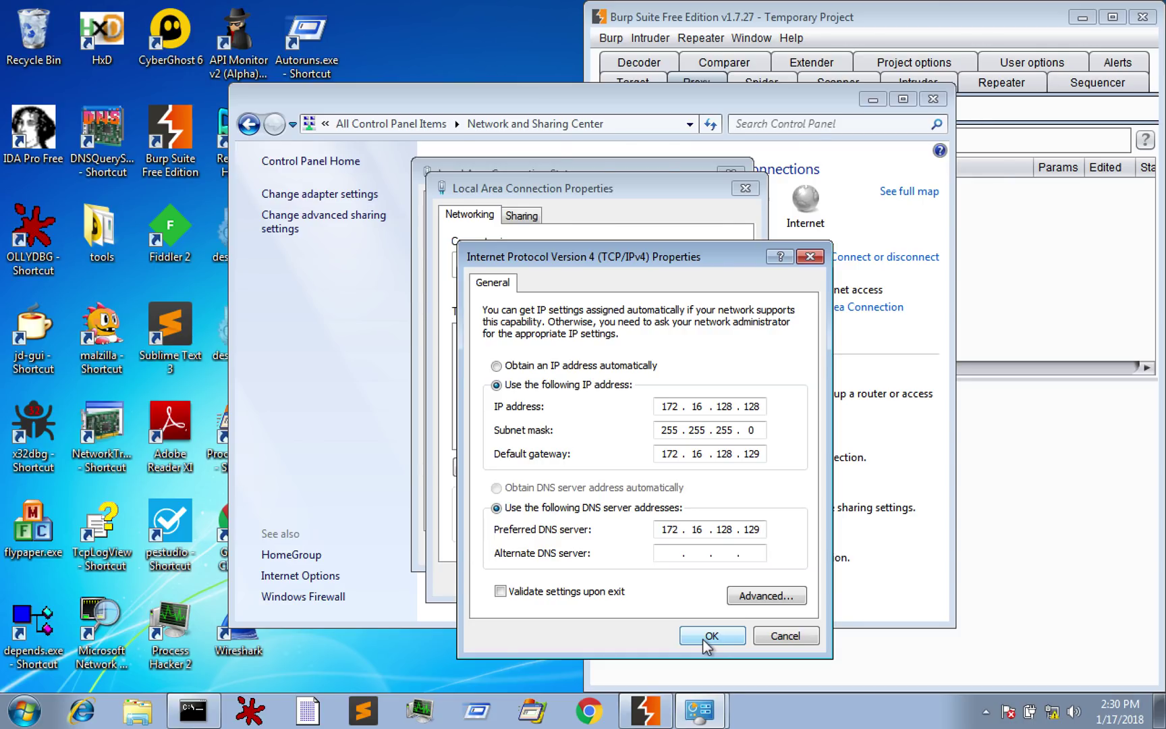
Apply the settings, close the adapter dialogs, and cancel the network location prompt
{"action": "left_click", "coordinate": [712, 636]}
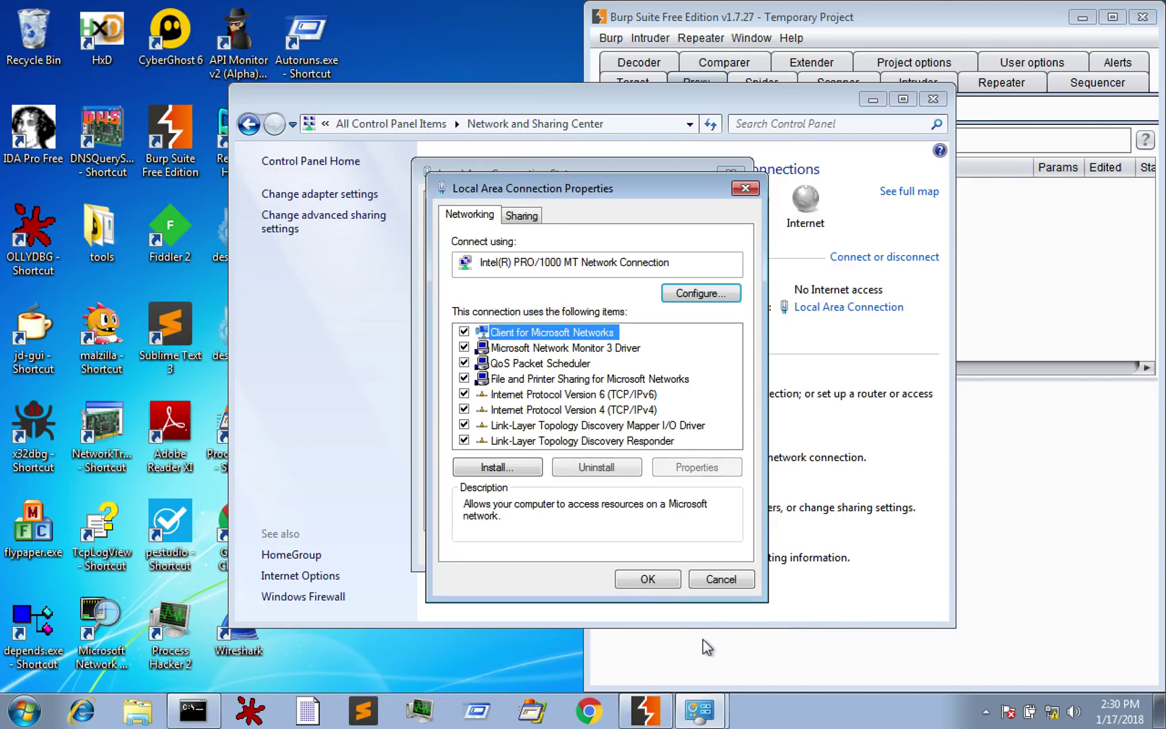
{"action": "left_click", "coordinate": [649, 580]}
{"action": "left_click", "coordinate": [706, 548]}
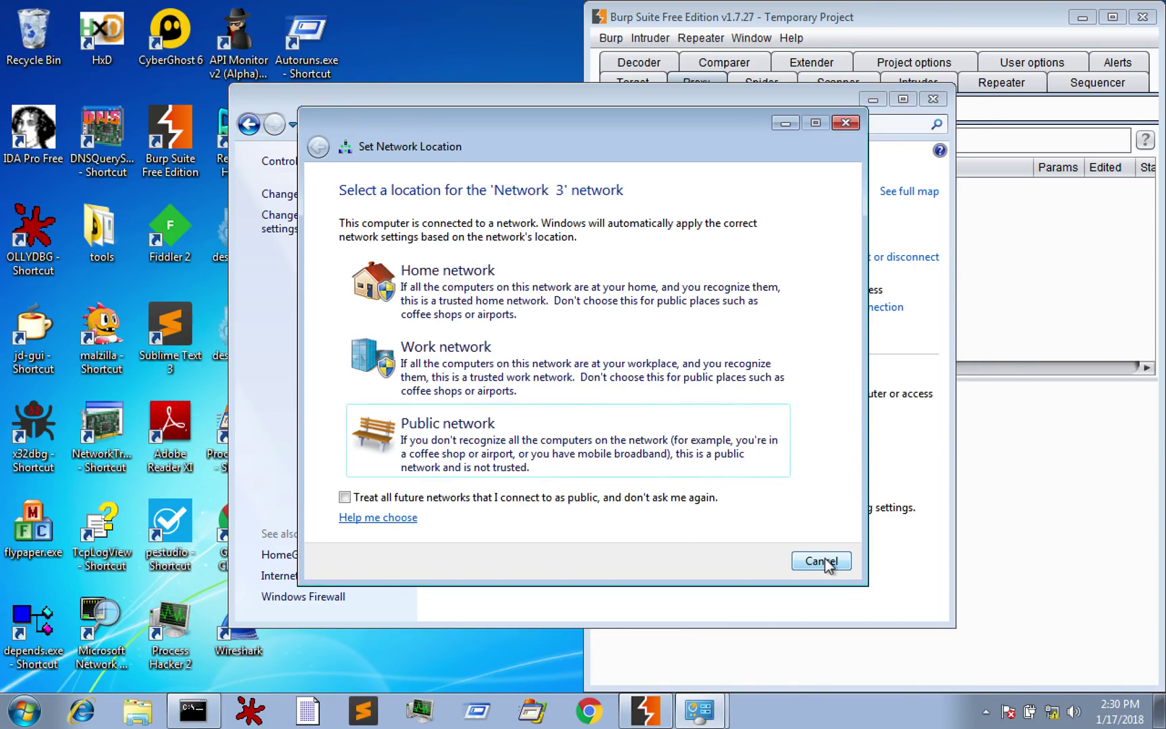
{"action": "left_click", "coordinate": [823, 562]}
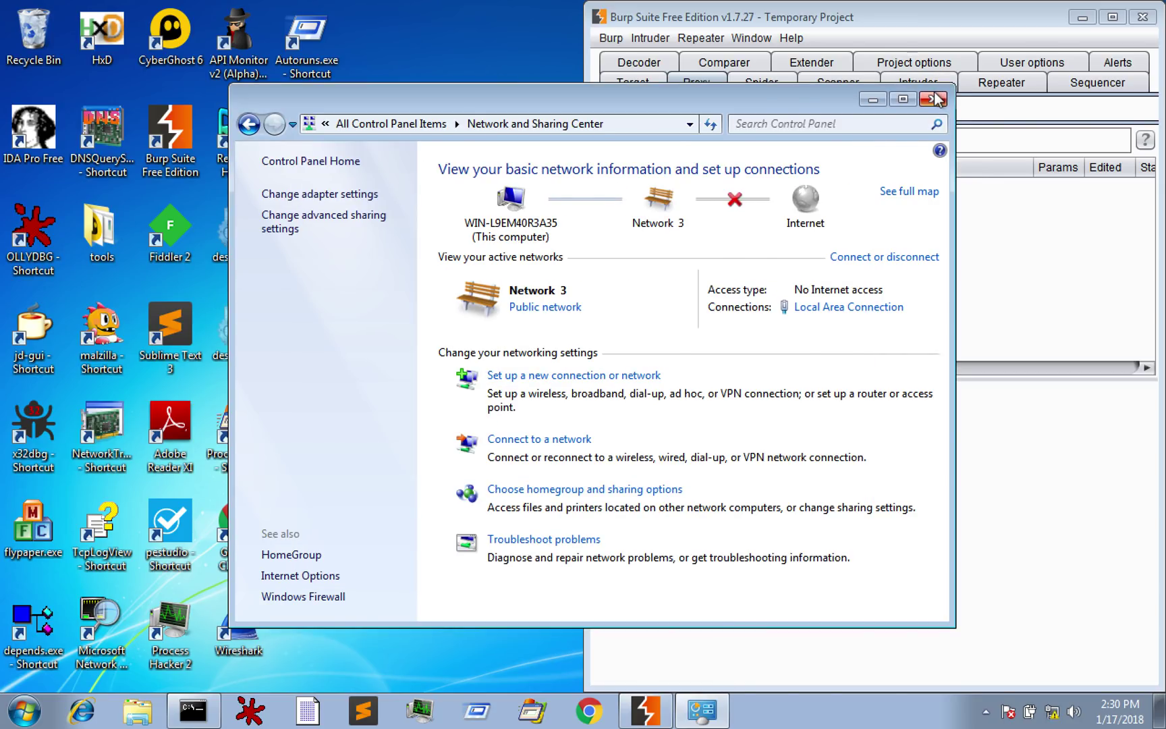
{"action": "left_click", "coordinate": [938, 99]}
Find the proxy settings and confirm the LAN proxy is 127.0.0.1:8080
{"action": "left_click", "coordinate": [967, 283]}
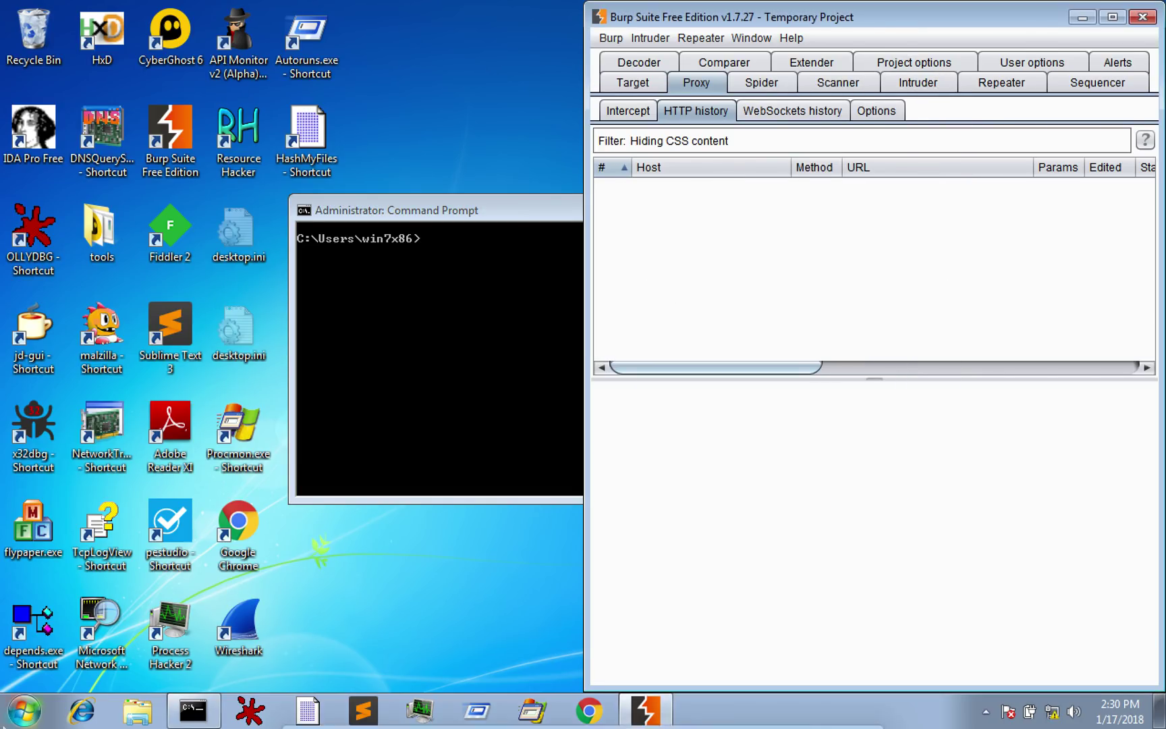
{"action": "left_click", "coordinate": [25, 711]}
{"action": "type", "text": "proxy"}
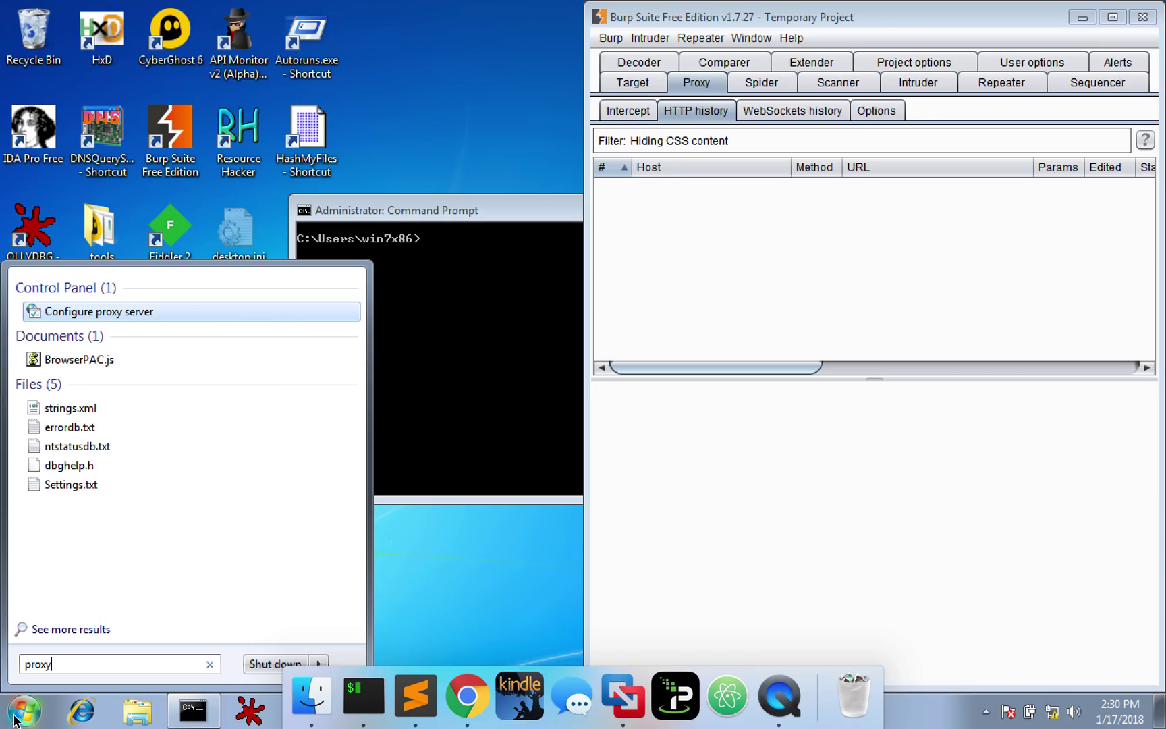
{"action": "key", "text": "Return"}
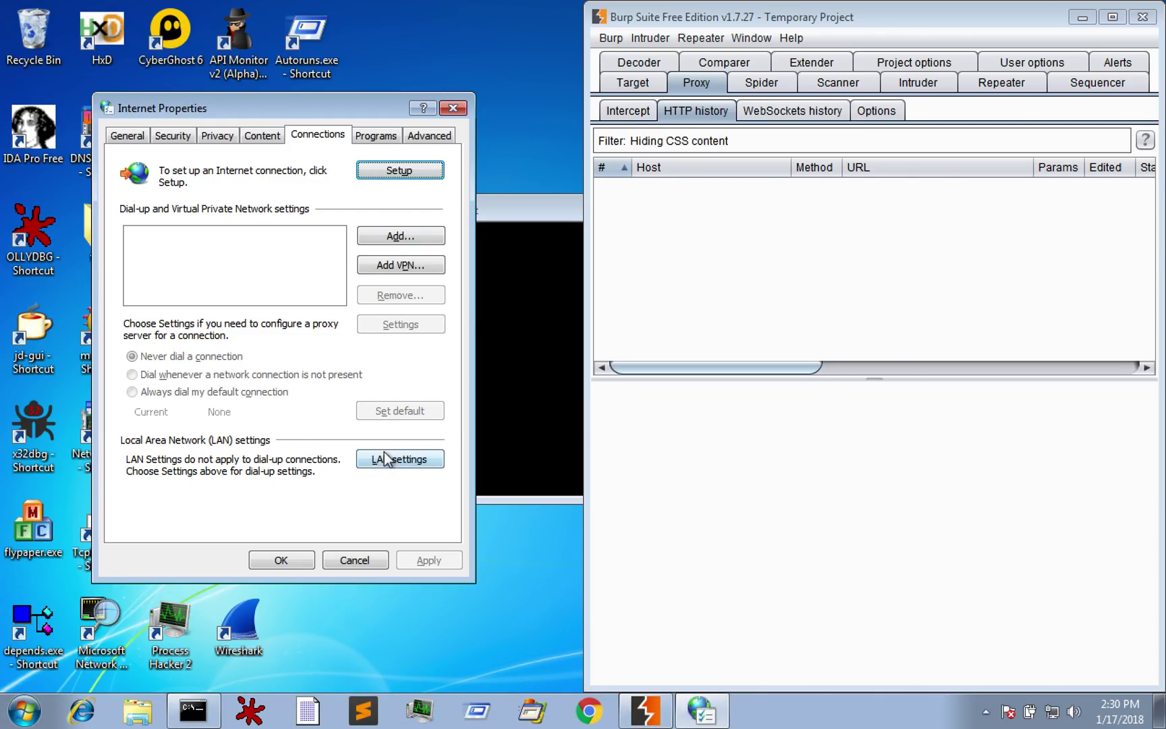
{"action": "left_click", "coordinate": [384, 452]}
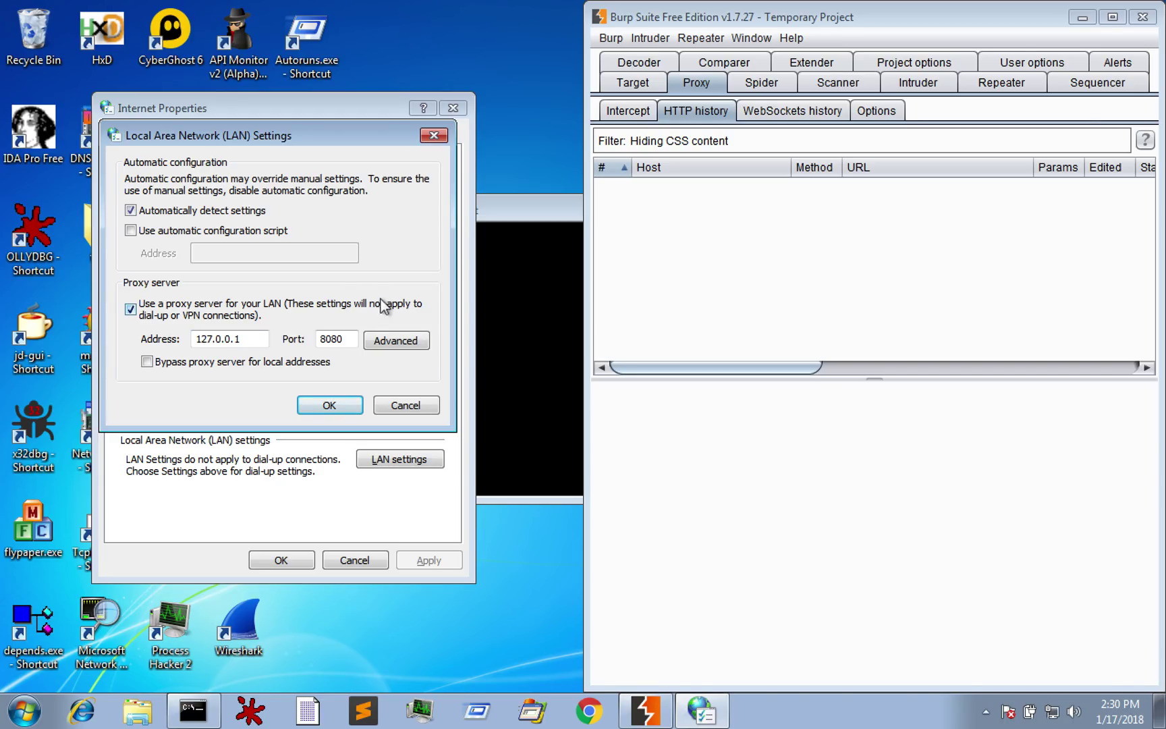
{"action": "double_click", "coordinate": [333, 339]}
Check Burp's 127.0.0.1:8080 listener and HTTP history, then confirm the LAN settings
{"action": "left_click", "coordinate": [645, 295]}
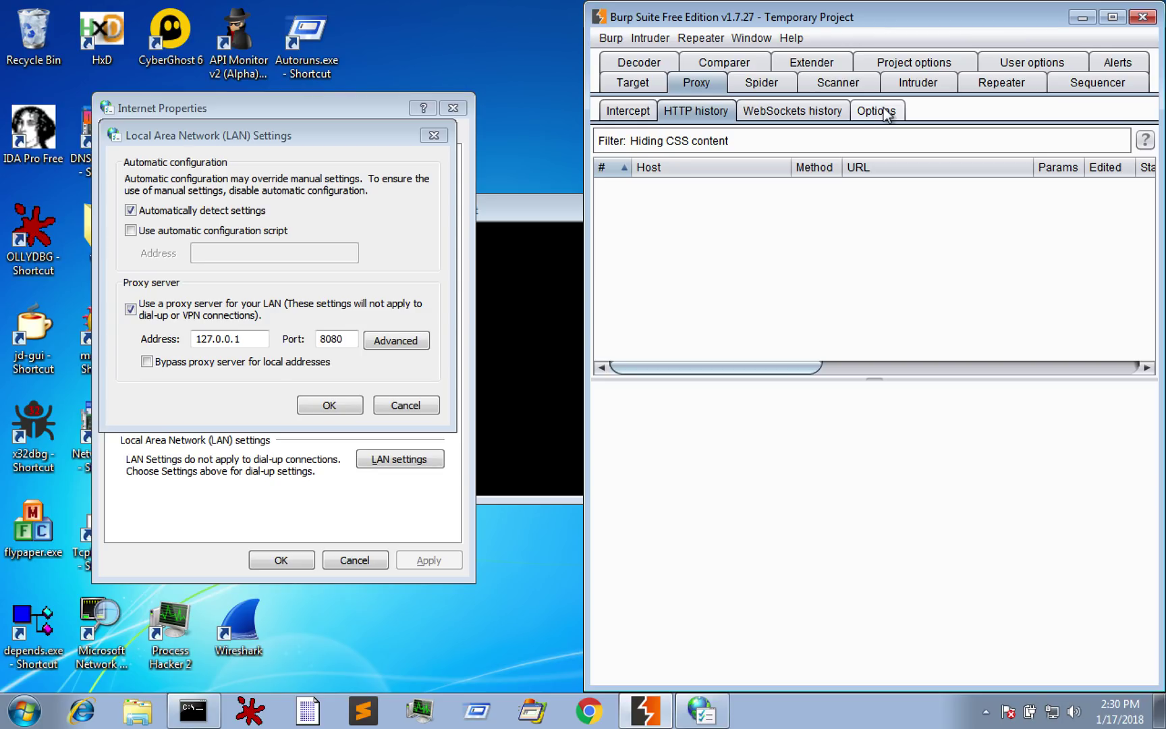
{"action": "left_click", "coordinate": [876, 110]}
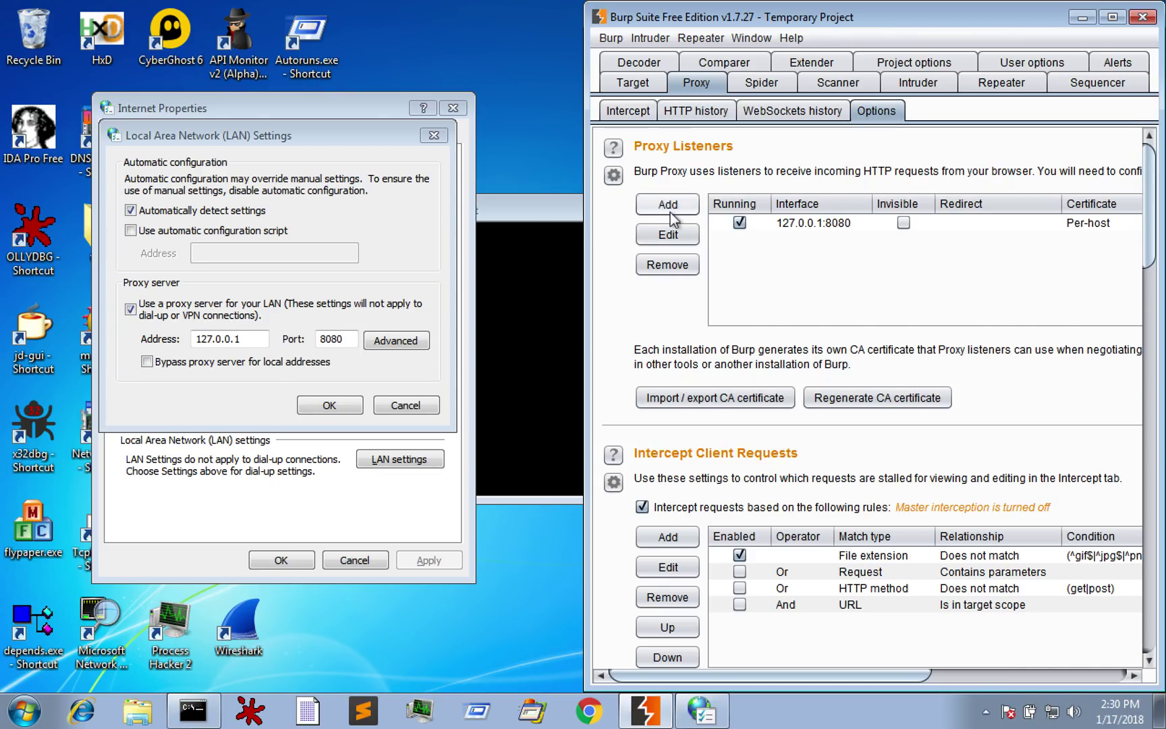
{"action": "left_click", "coordinate": [838, 228]}
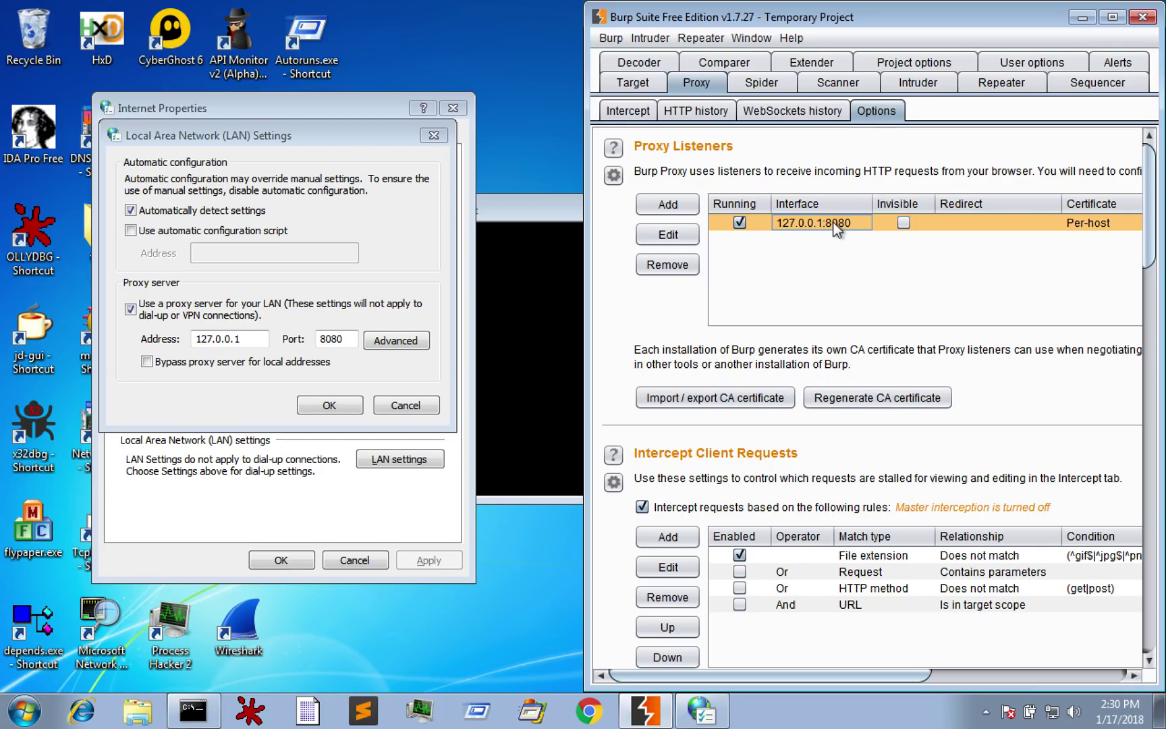
{"action": "left_click", "coordinate": [628, 110]}
{"action": "left_click", "coordinate": [695, 110]}
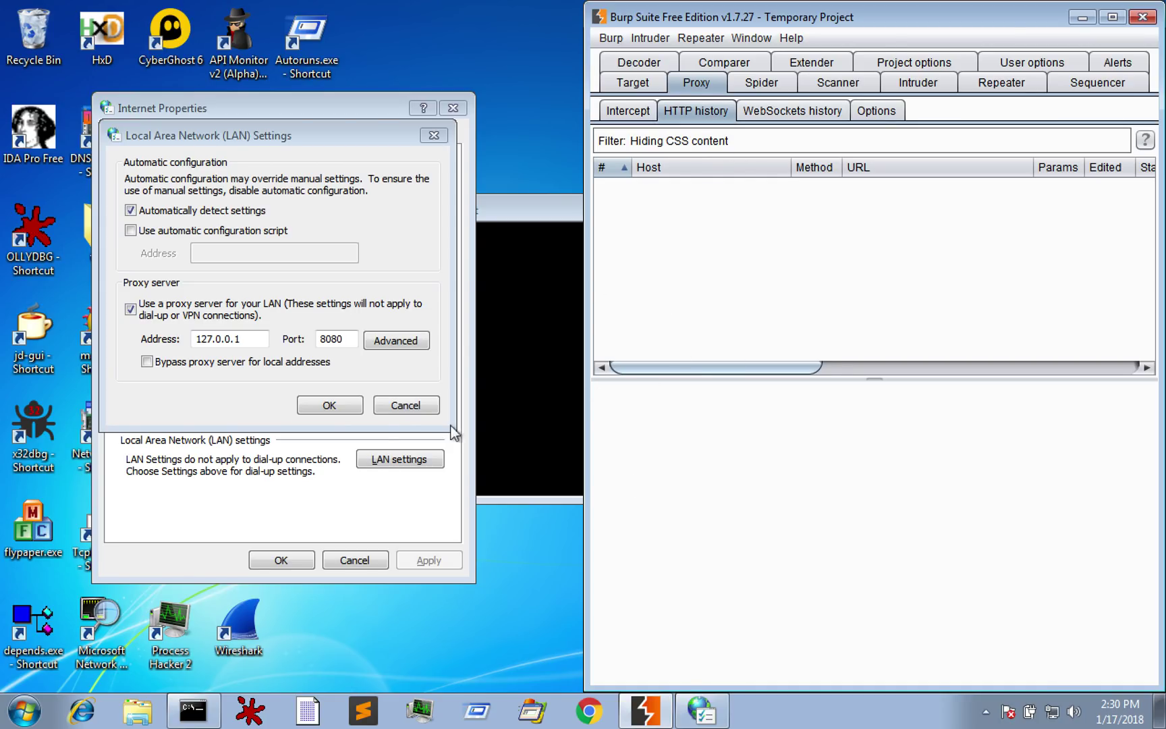
{"action": "left_click", "coordinate": [329, 405]}
Close Internet Properties, run 'accept-all-ips start eth0' on REMnux, and clear the terminal
{"action": "left_click", "coordinate": [281, 560]}
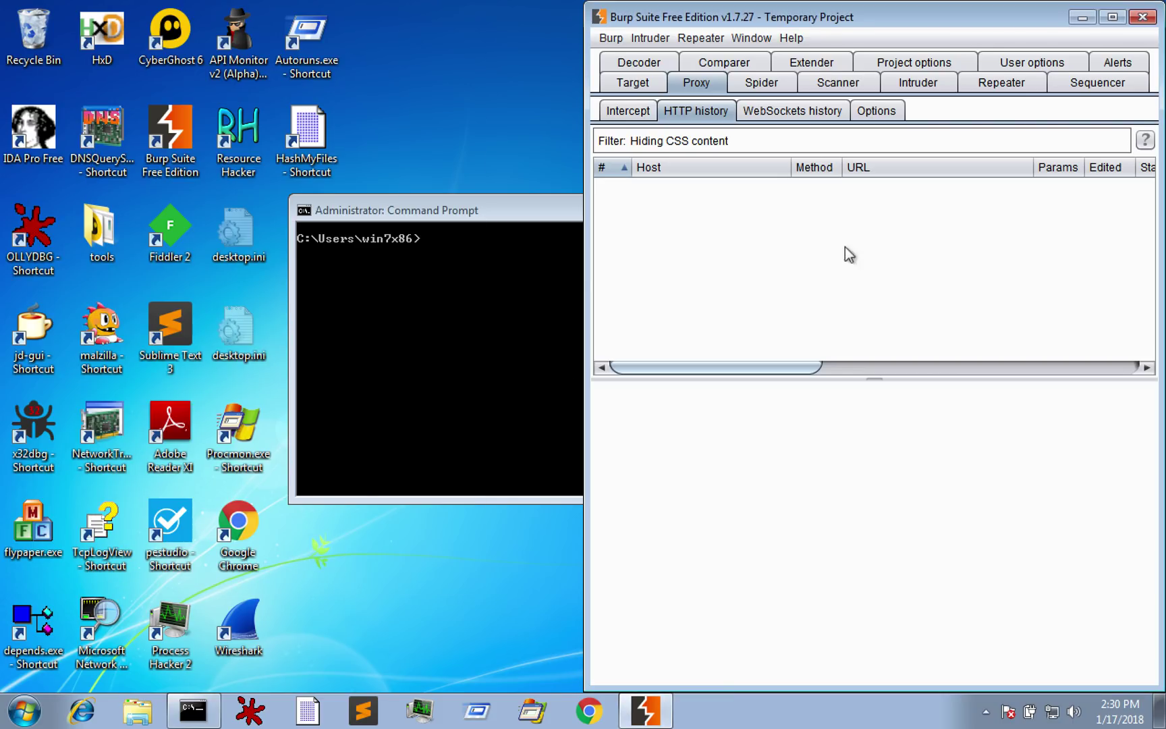
{"action": "left_click", "coordinate": [513, 321]}
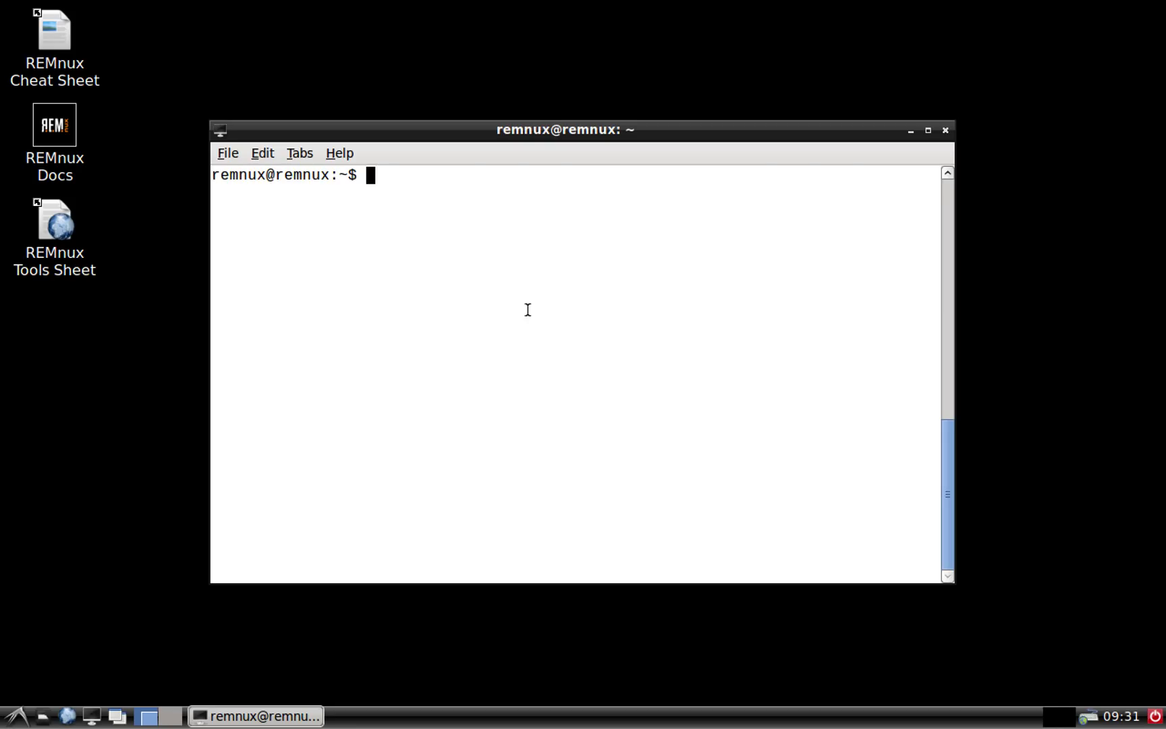
{"action": "type", "text": "acc"}
{"action": "type", "text": "ep"}
{"action": "type", "text": "t"}
{"action": "key", "text": "Tab"}
{"action": "key", "text": "Return"}
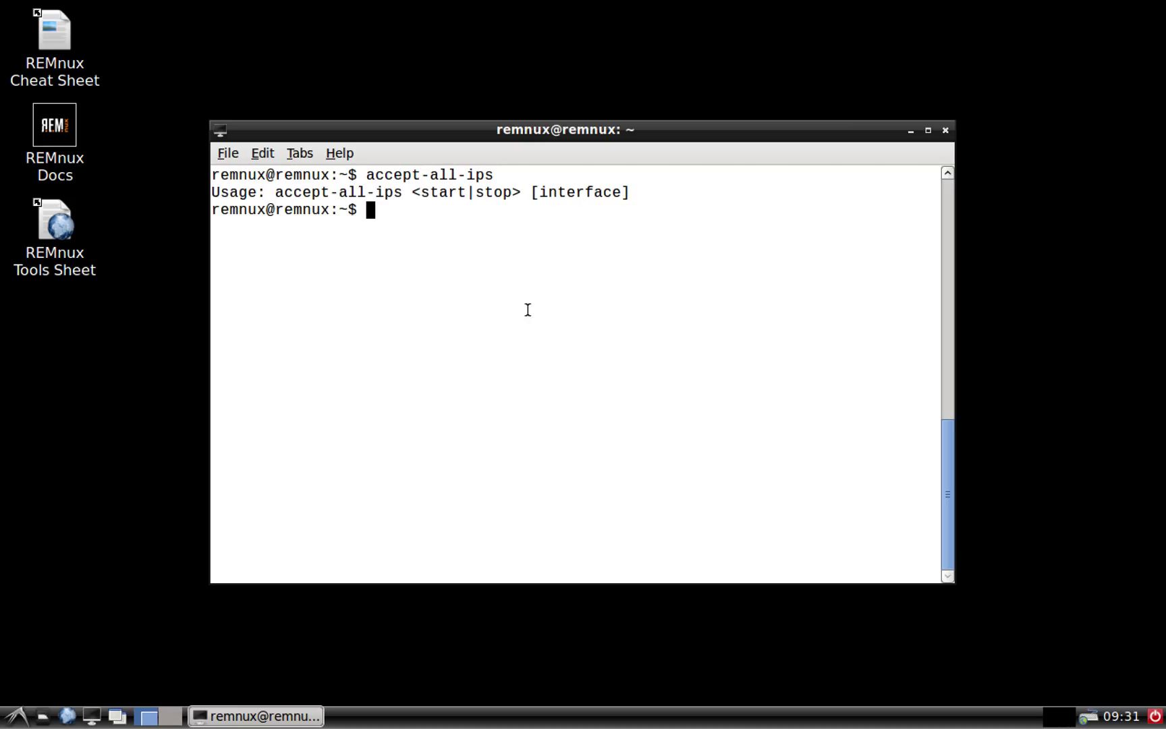
{"action": "key", "text": "Up"}
{"action": "type", "text": "start eth"}
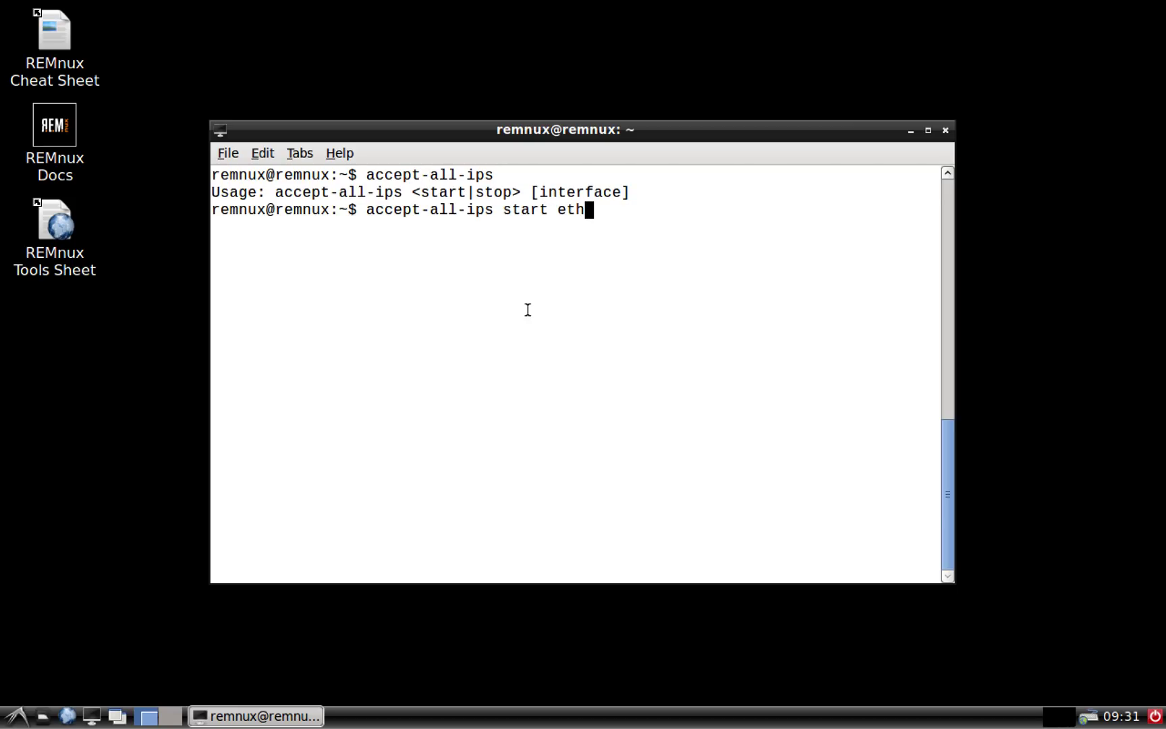
{"action": "type", "text": "0"}
{"action": "key", "text": "Return"}
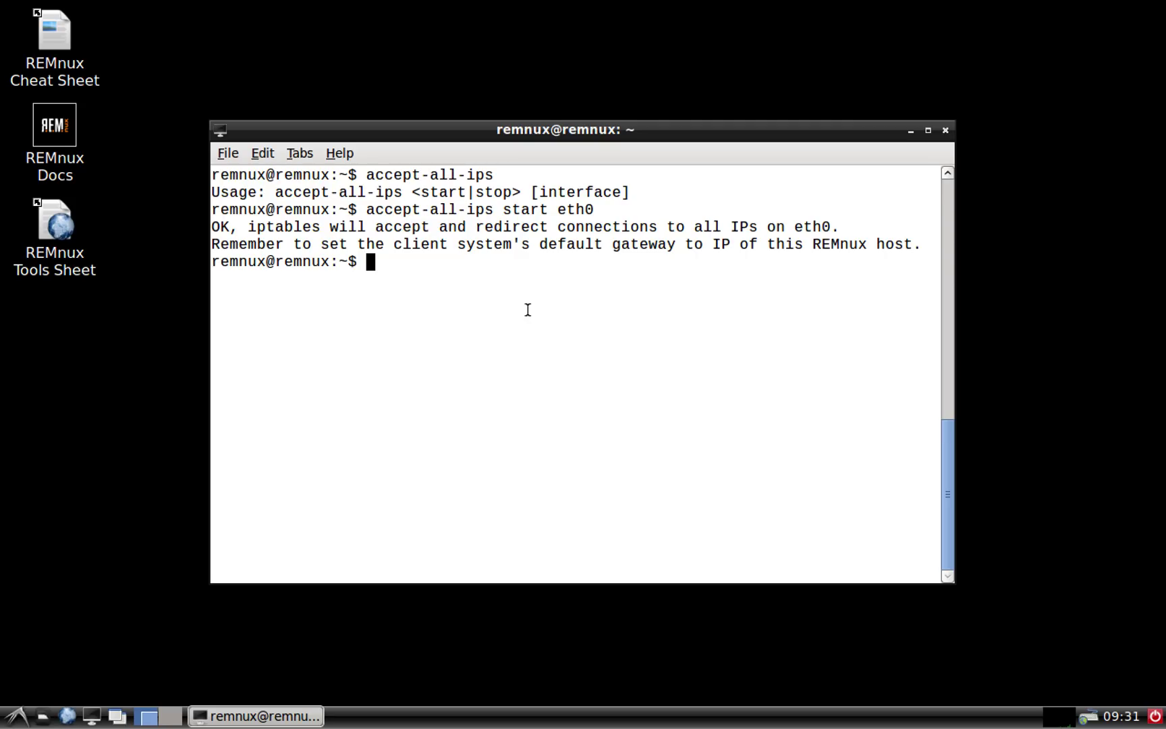
{"action": "type", "text": "cls"}
{"action": "key", "text": "Return"}
{"action": "type", "text": "cl"}
{"action": "type", "text": "ear"}
{"action": "key", "text": "Return"}
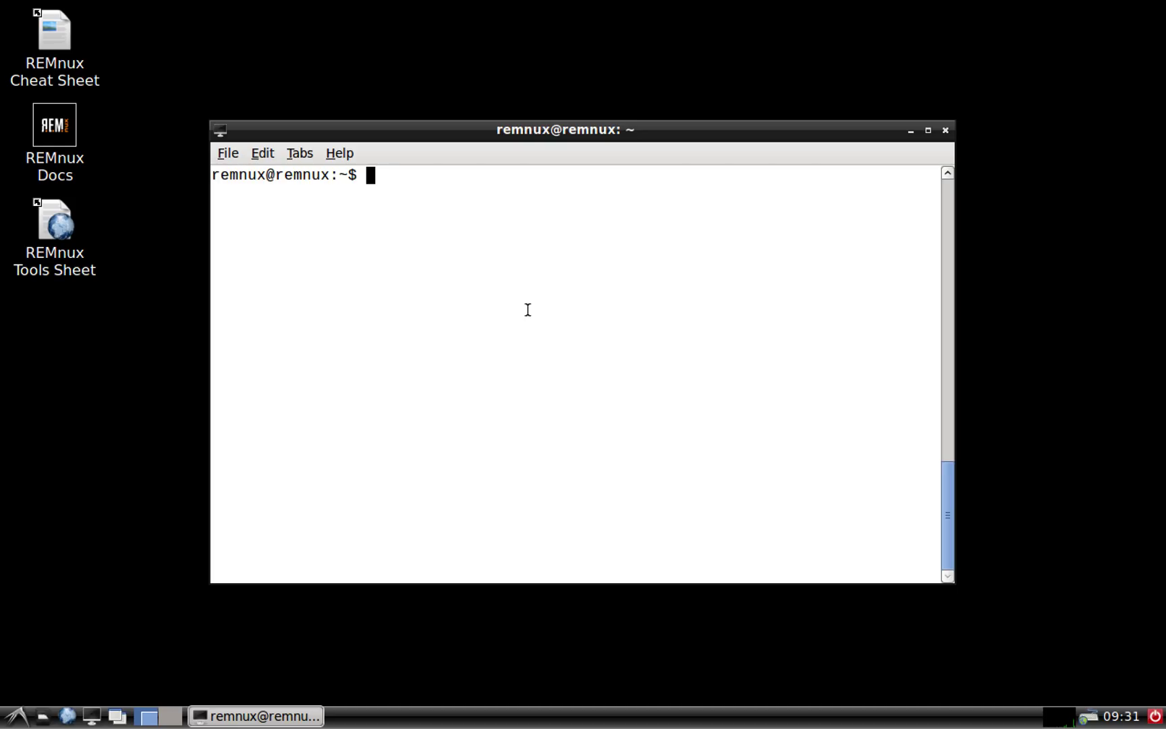
{"action": "type", "text": "fakedns"}
Start fakedns, then launch INetSim in a second terminal
{"action": "key", "text": "Return"}
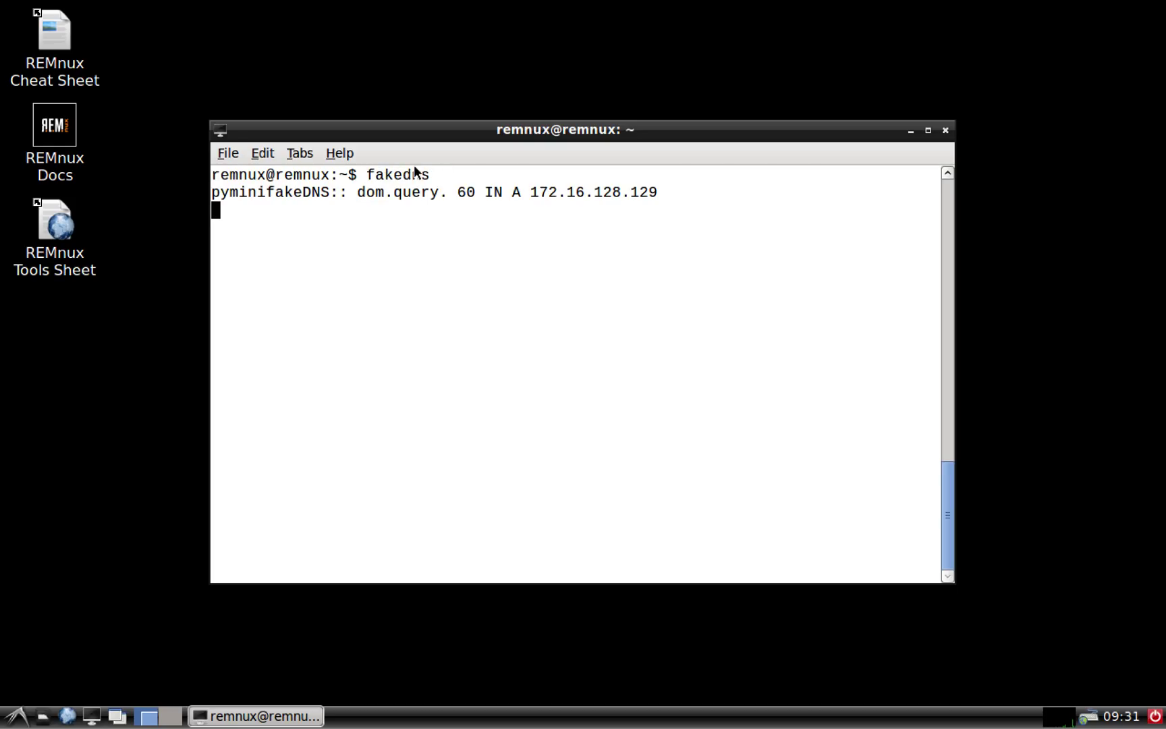
{"action": "left_click", "coordinate": [91, 716]}
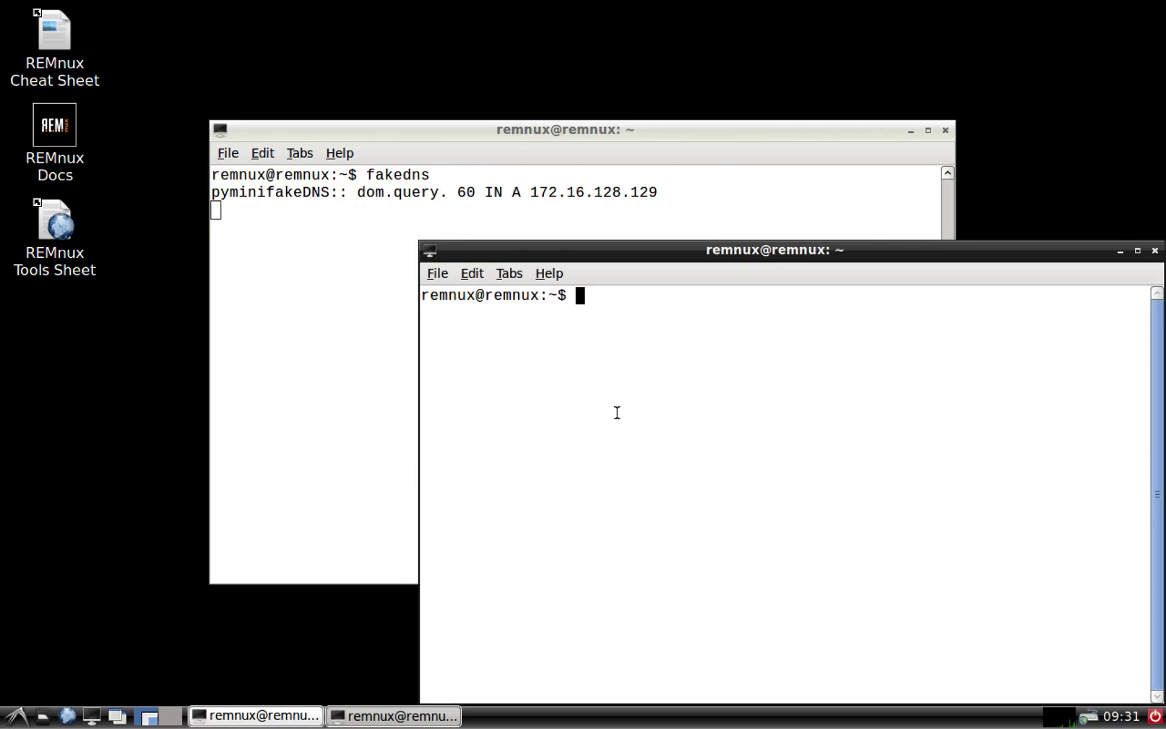
{"action": "type", "text": "inets"}
{"action": "type", "text": "im"}
{"action": "key", "text": "Return"}
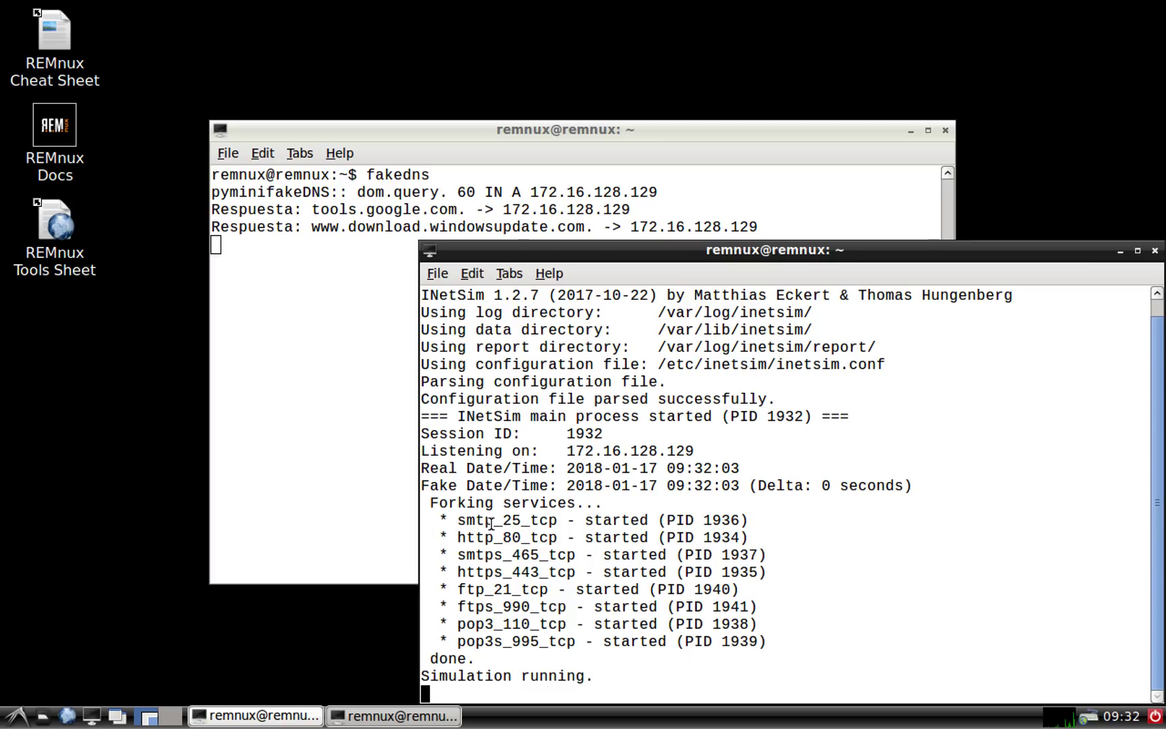
Highlight INetSim's SMTP (25), HTTP (80) and HTTPS (443) service lines
{"action": "left_click_drag", "start_coordinate": [457, 520], "coordinate": [560, 519]}
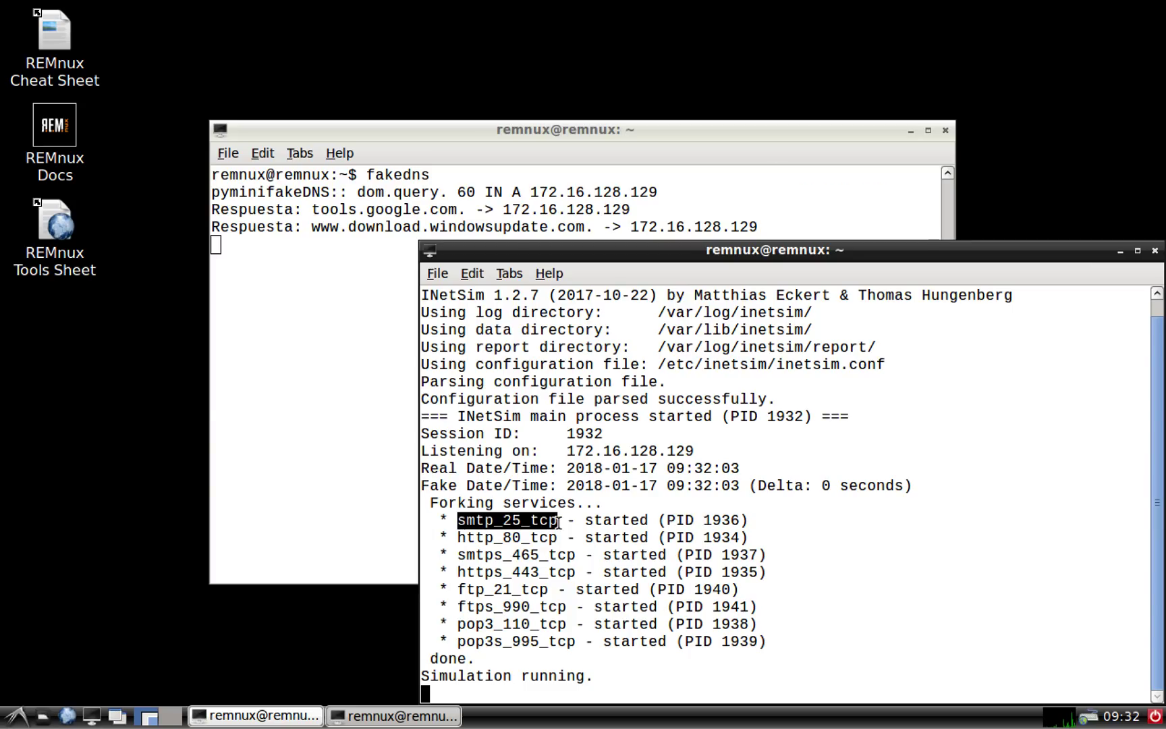
{"action": "left_click_drag", "start_coordinate": [476, 537], "coordinate": [584, 538]}
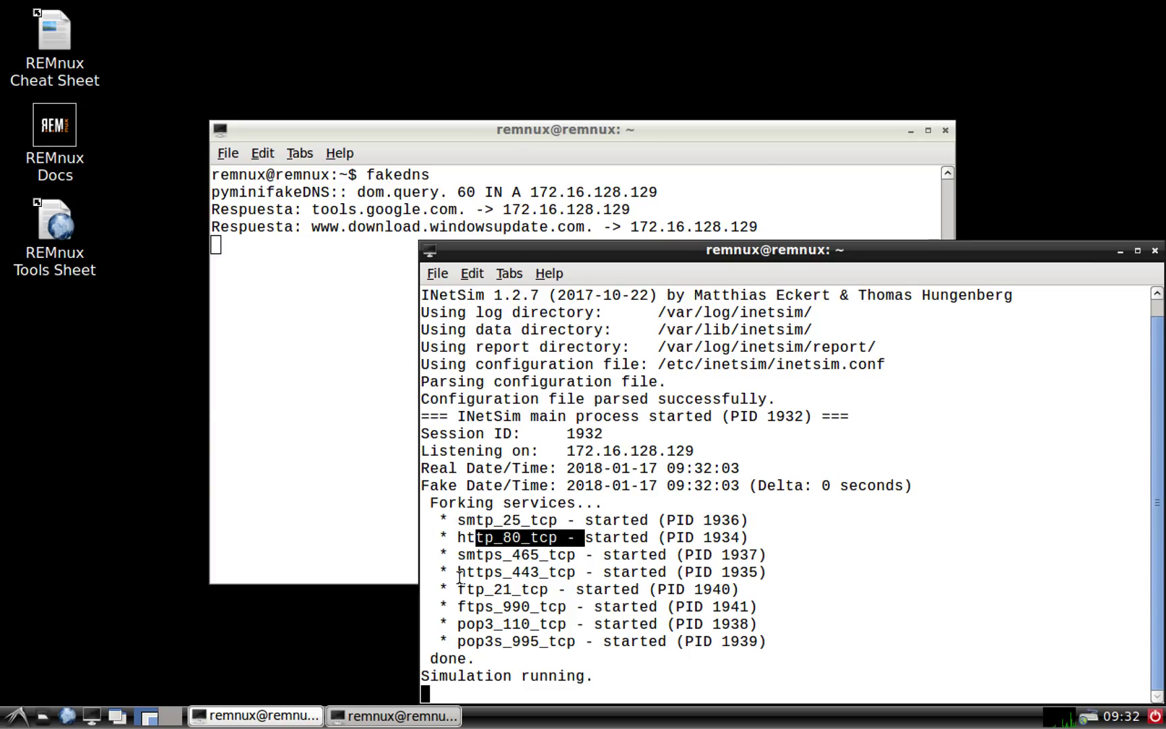
{"action": "left_click_drag", "start_coordinate": [458, 572], "coordinate": [567, 572]}
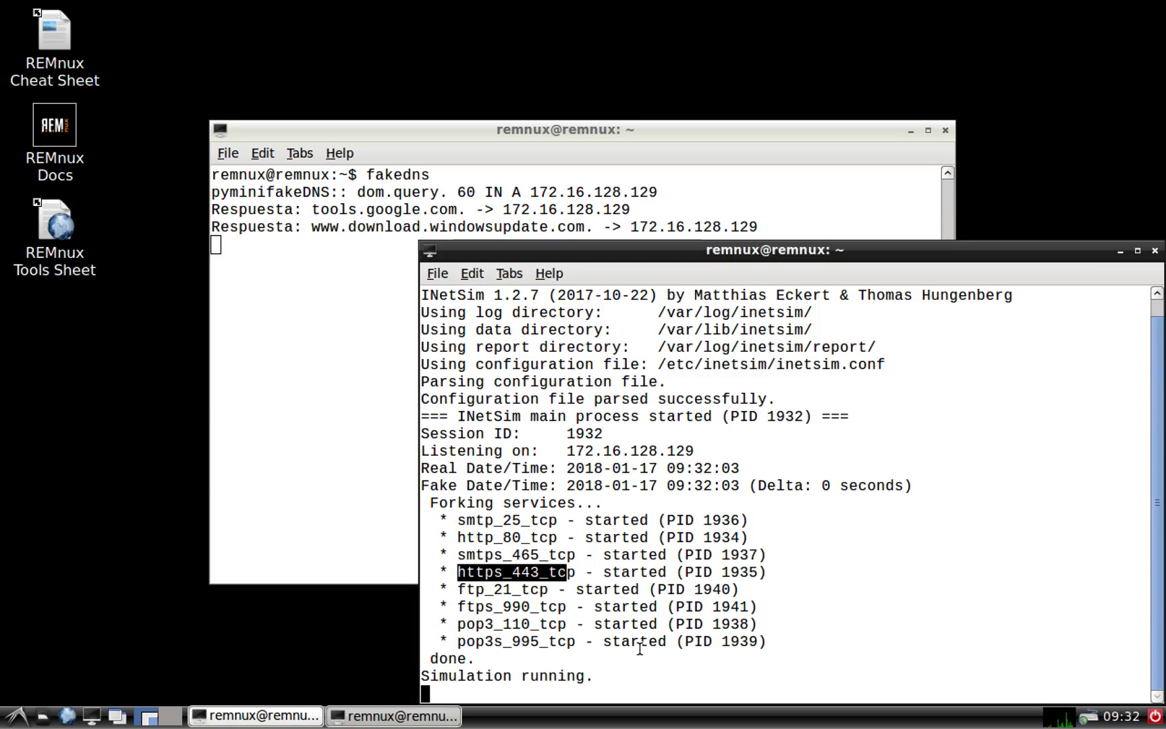
{"action": "left_click", "coordinate": [96, 719]}
{"action": "type", "text": "wire"}
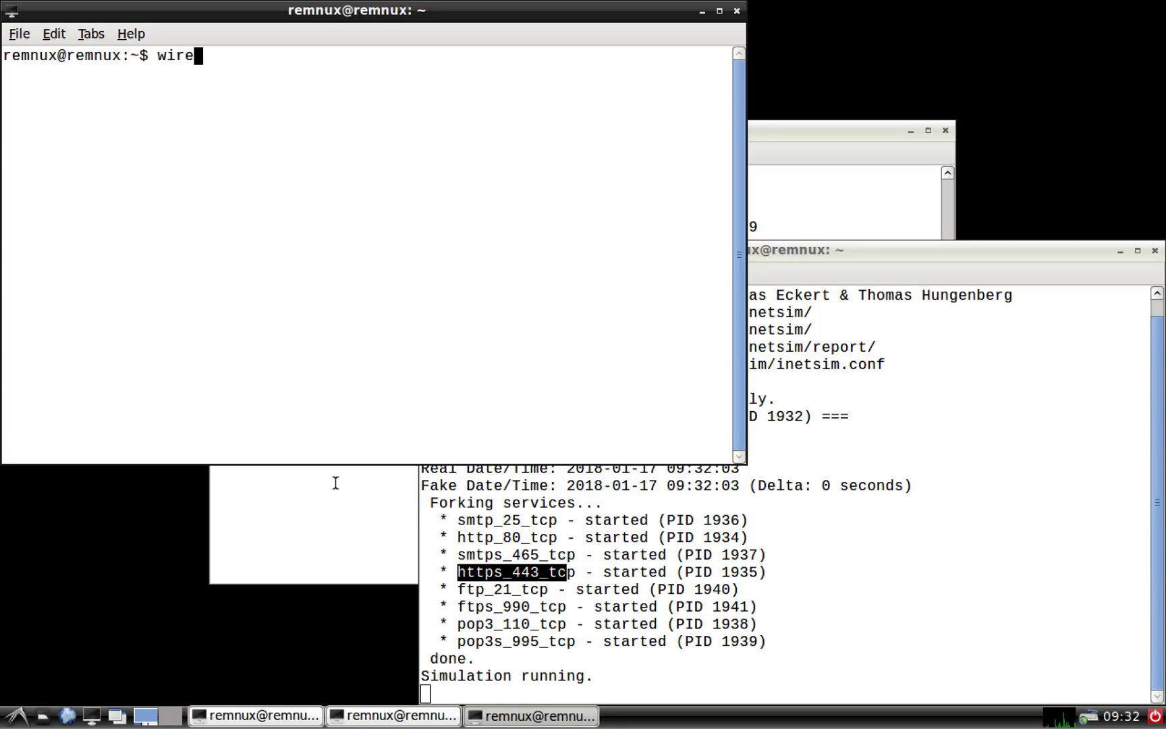
{"action": "type", "text": "ahark"}
Launch Wireshark in the background and start an authorised live capture on eth0
{"action": "key", "text": "BackSpace"}
{"action": "key", "text": "BackSpace"}
{"action": "key", "text": "BackSpace"}
{"action": "key", "text": "BackSpace"}
{"action": "type", "text": "shark &"}
{"action": "key", "text": "Return"}
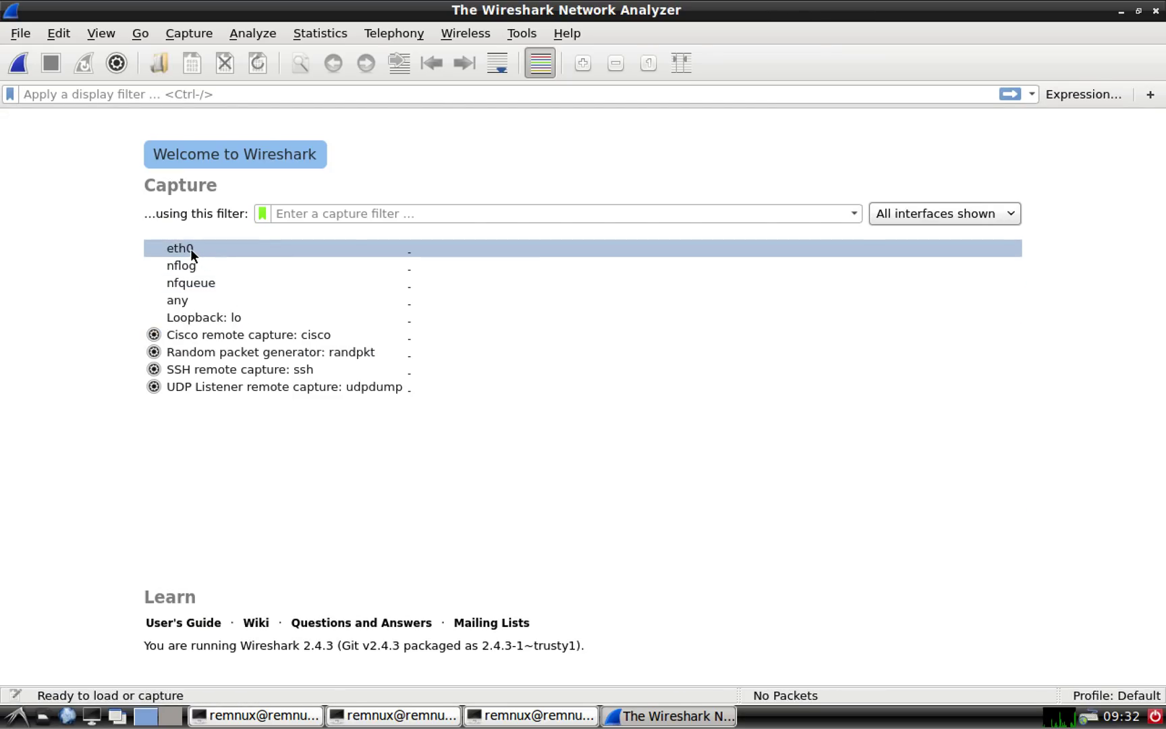
{"action": "double_click", "coordinate": [191, 249]}
{"action": "left_click", "coordinate": [635, 333]}
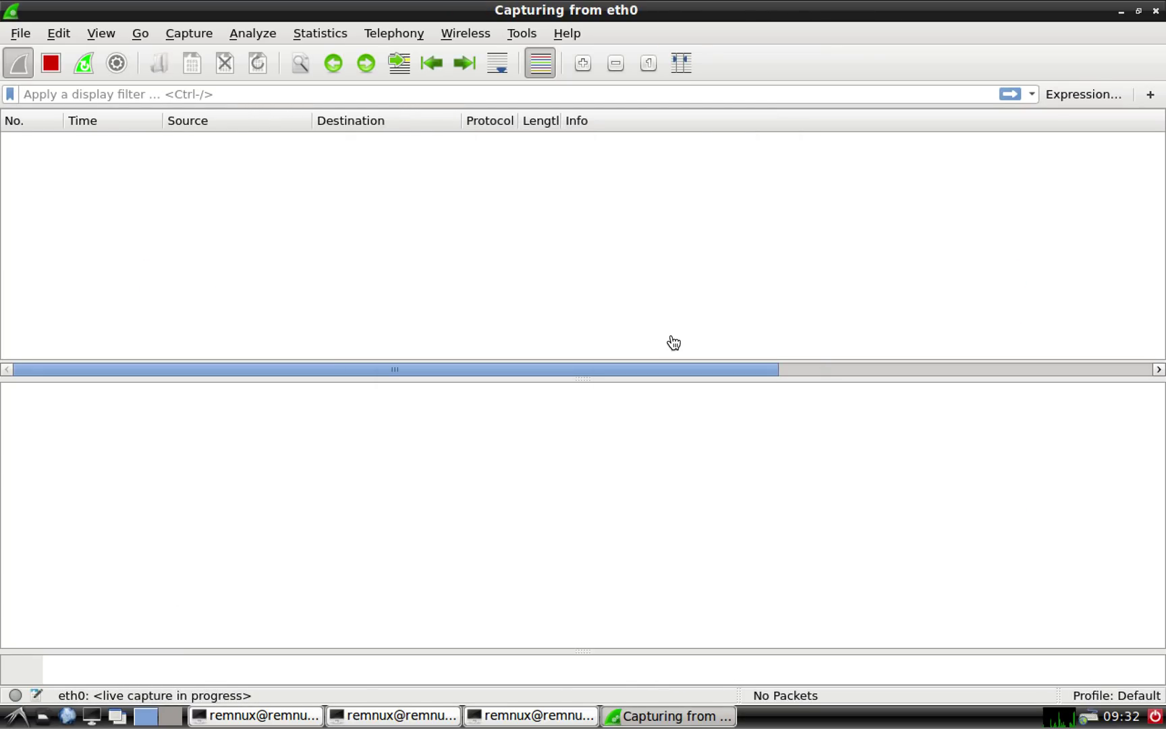
Minimize Wireshark, bring the fakedns output forward and switch to the Windows 7 VM
{"action": "left_click", "coordinate": [1122, 11]}
{"action": "left_click", "coordinate": [784, 179]}
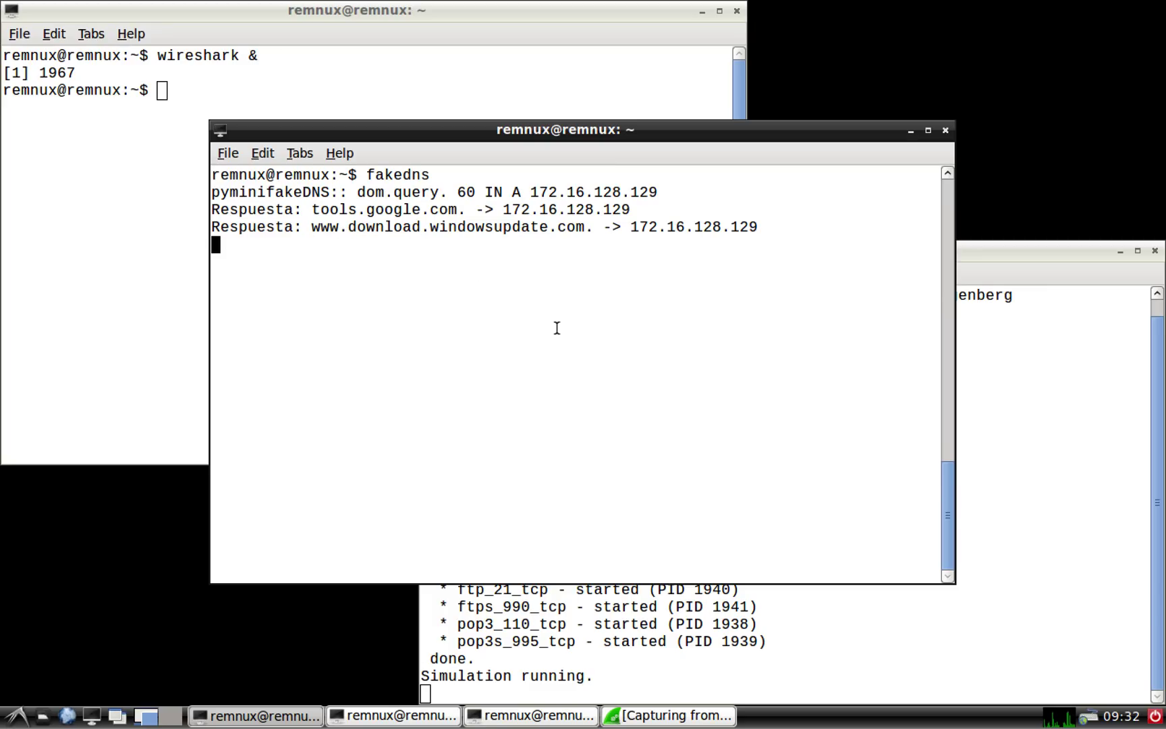
{"action": "key", "text": "ctrl+alt+Right"}
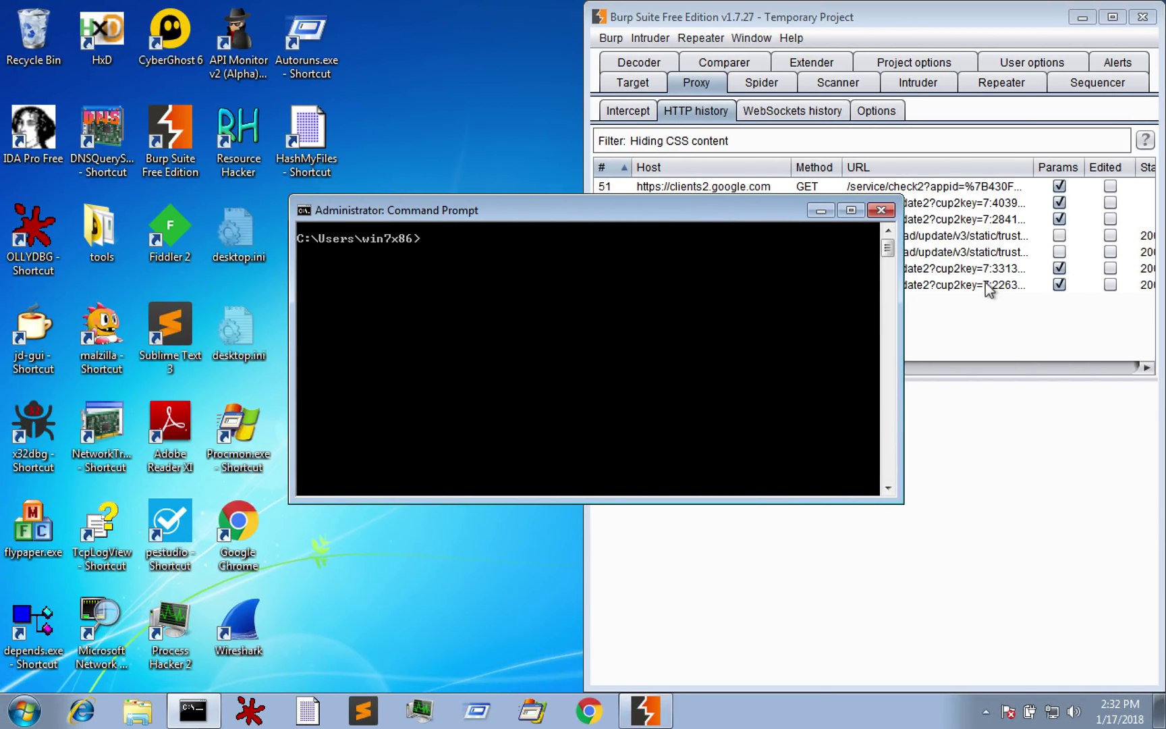
Clear and confirm Burp's Proxy HTTP history, then close the Command Prompt window
{"action": "left_click", "coordinate": [985, 252]}
{"action": "right_click", "coordinate": [966, 252]}
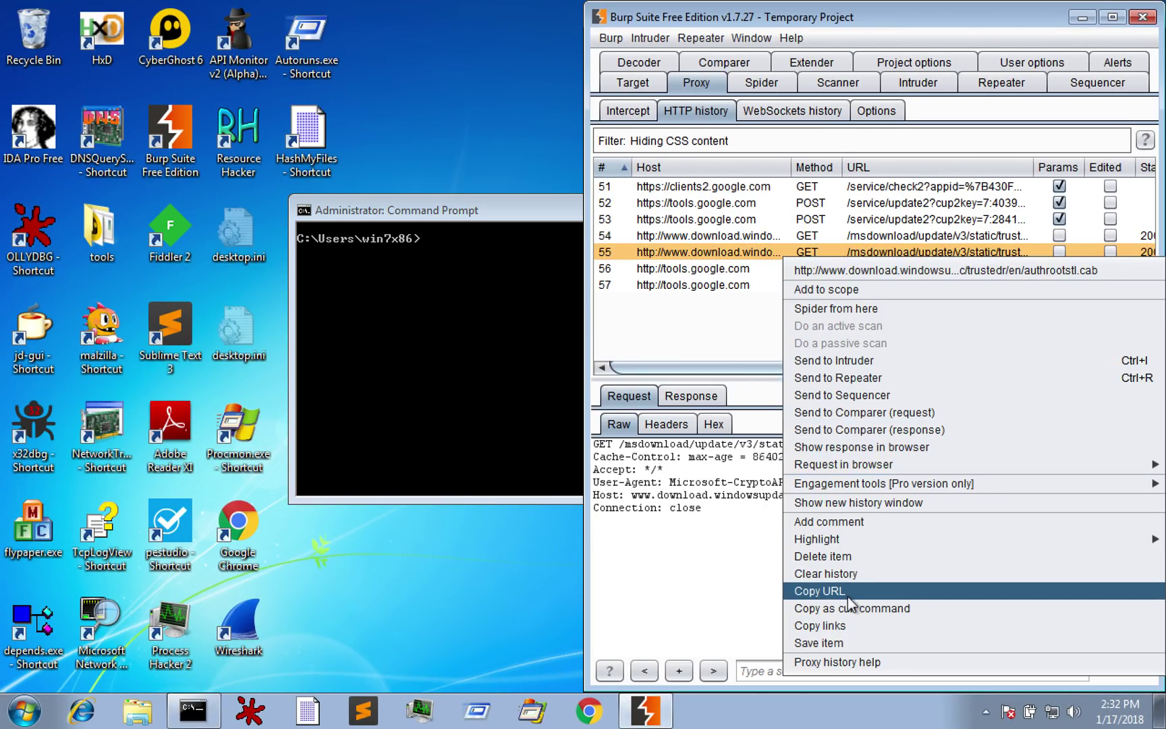
{"action": "left_click", "coordinate": [826, 573]}
{"action": "left_click", "coordinate": [938, 383]}
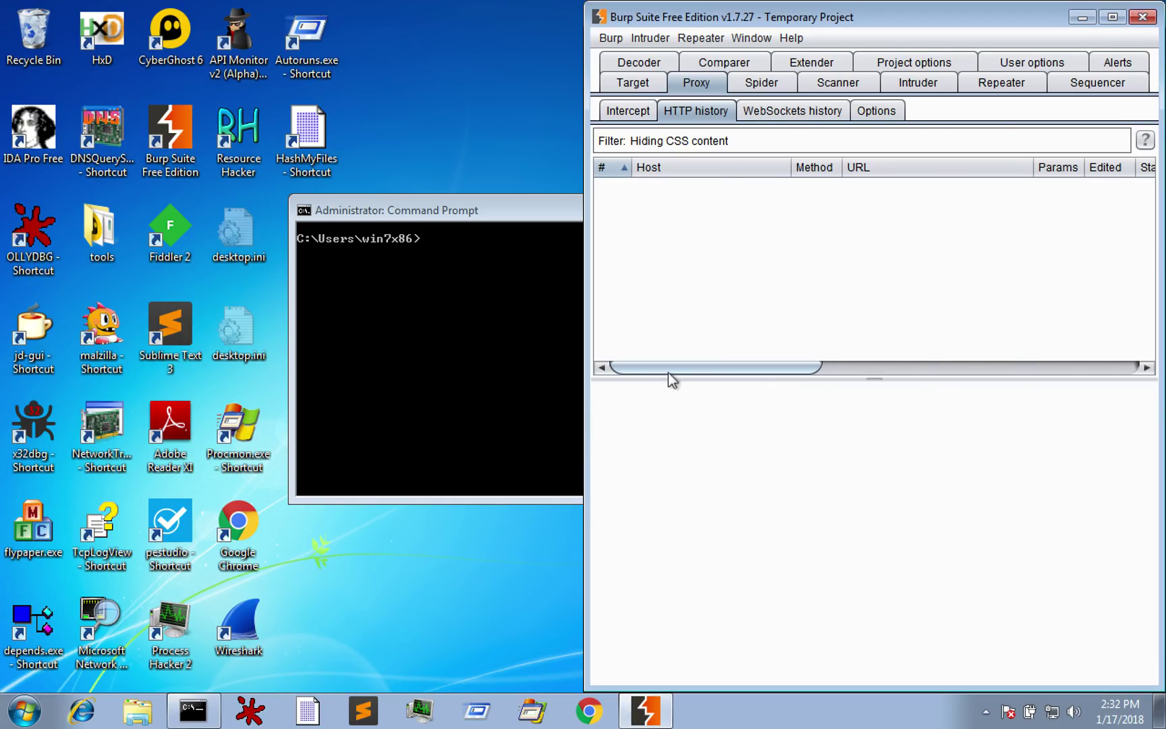
{"action": "left_click", "coordinate": [490, 355]}
{"action": "left_click", "coordinate": [883, 208]}
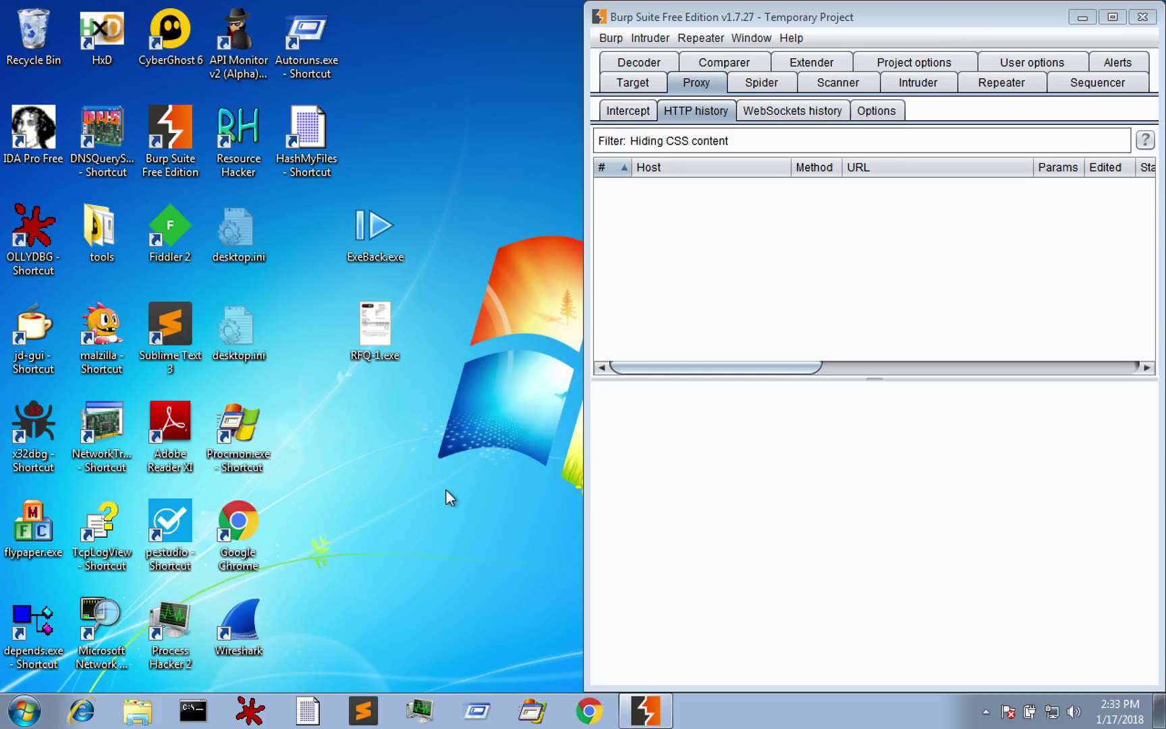
Run RFQ-1.exe from the desktop and dock Process Hacker to the right half
{"action": "left_click", "coordinate": [376, 328]}
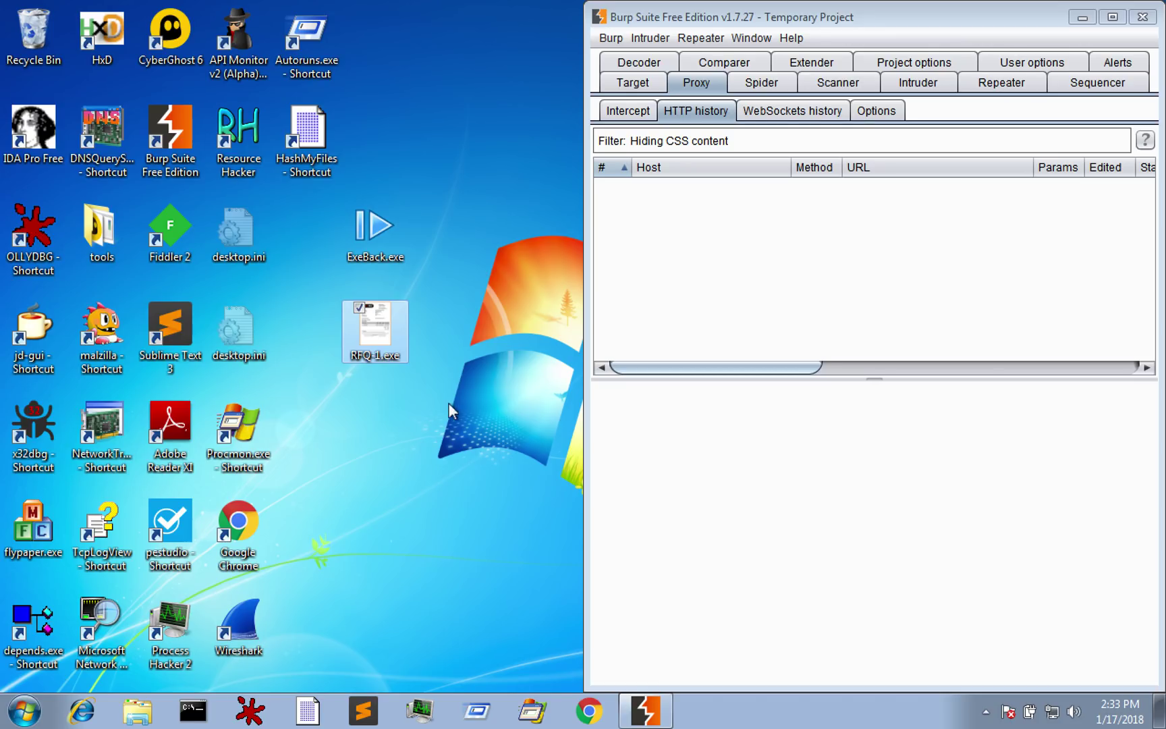
{"action": "double_click", "coordinate": [374, 332]}
{"action": "key", "text": "super+Right"}
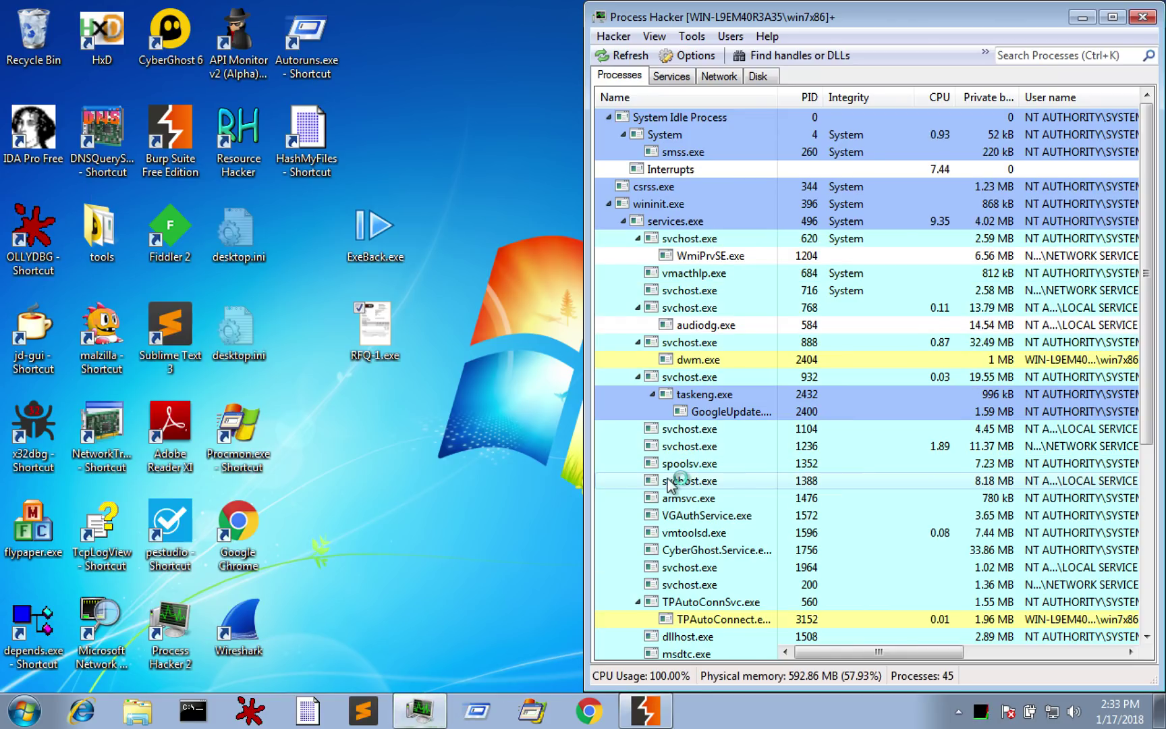
{"action": "scroll", "coordinate": [735, 530], "scroll_direction": "down", "scroll_amount": 5}
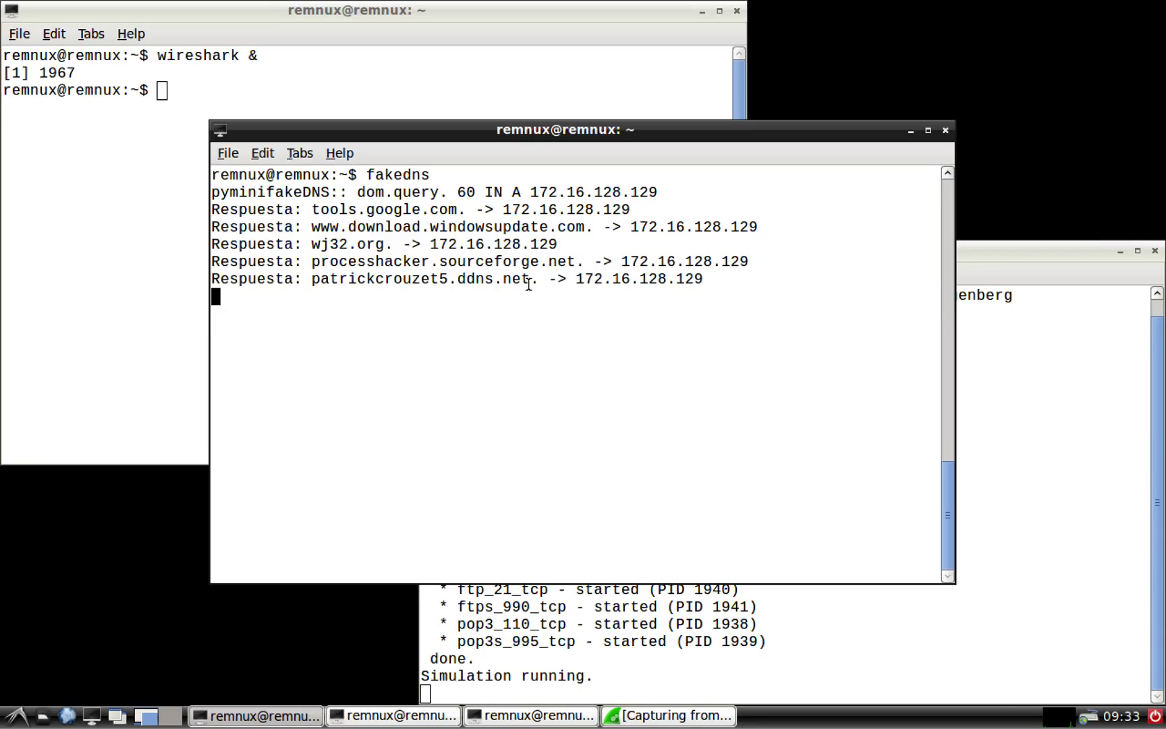
{"action": "left_click_drag", "start_coordinate": [529, 281], "coordinate": [312, 281]}
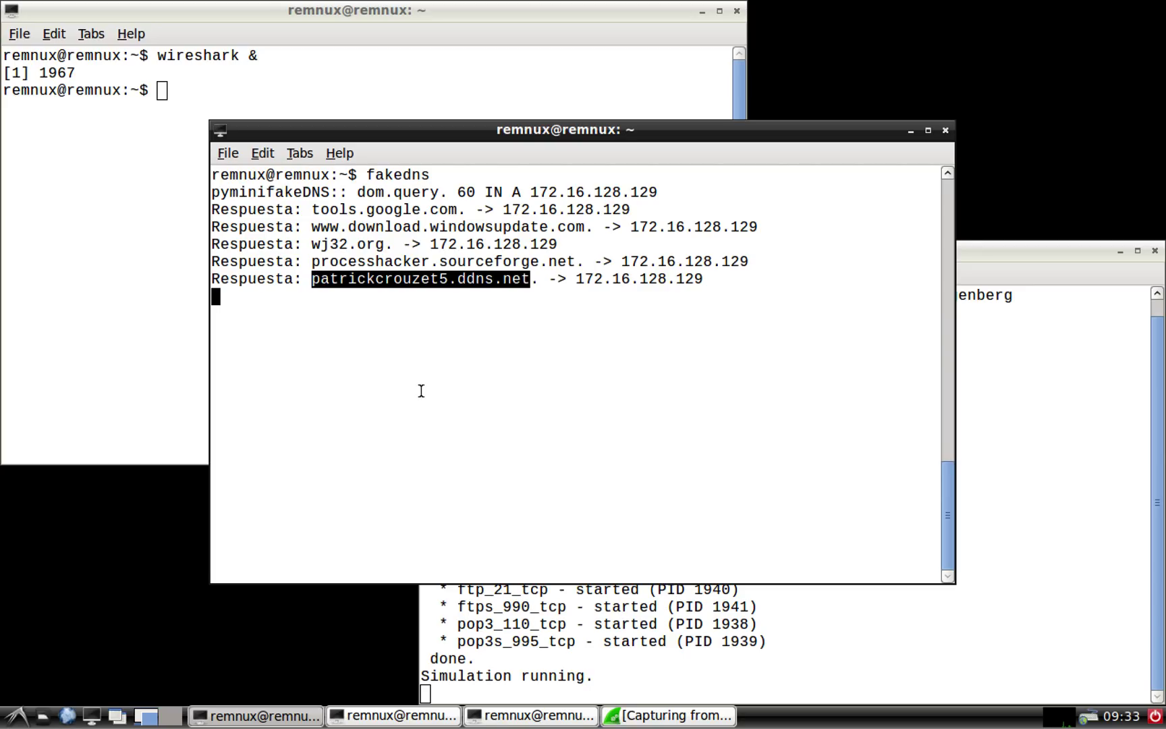
{"action": "left_click", "coordinate": [664, 715]}
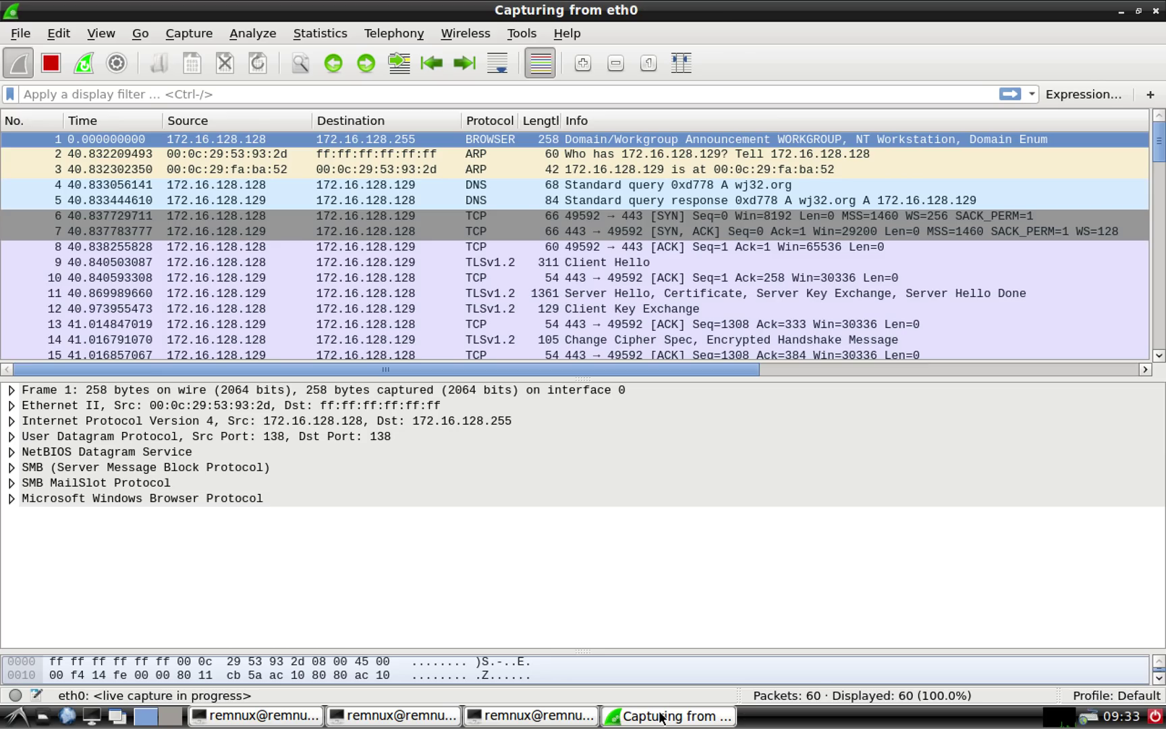
{"action": "left_click", "coordinate": [144, 94]}
{"action": "type", "text": "dns"}
{"action": "key", "text": "Return"}
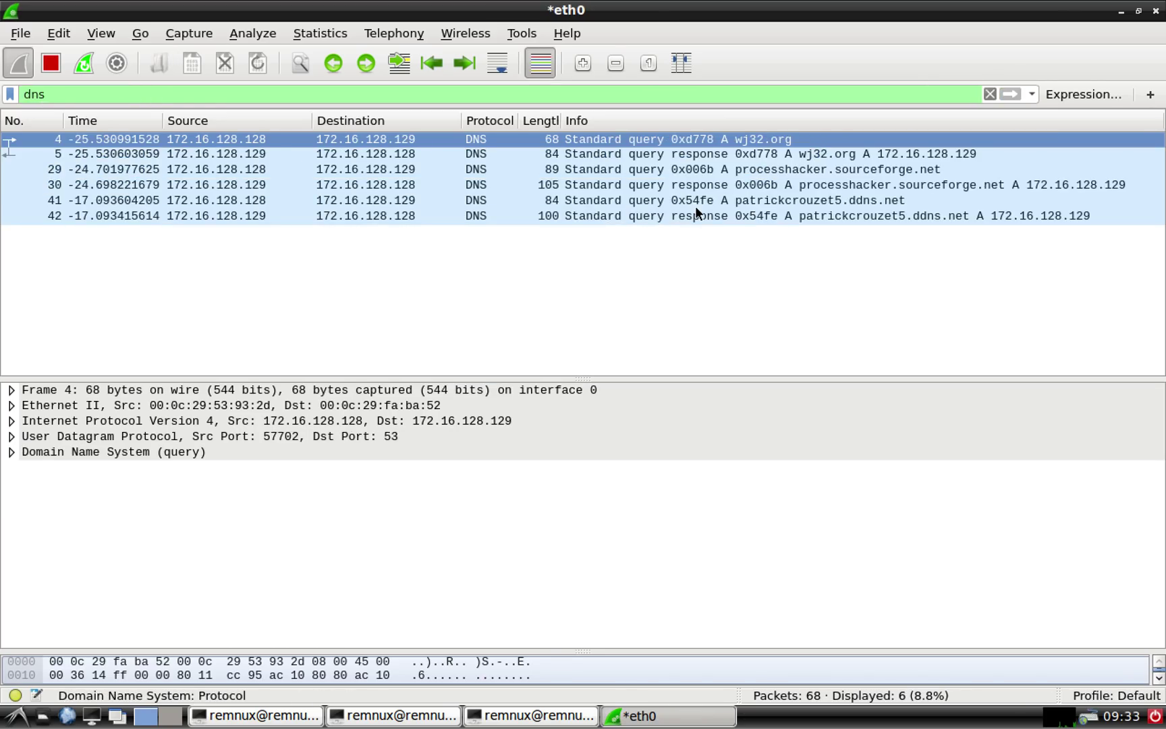
{"action": "left_click", "coordinate": [675, 216]}
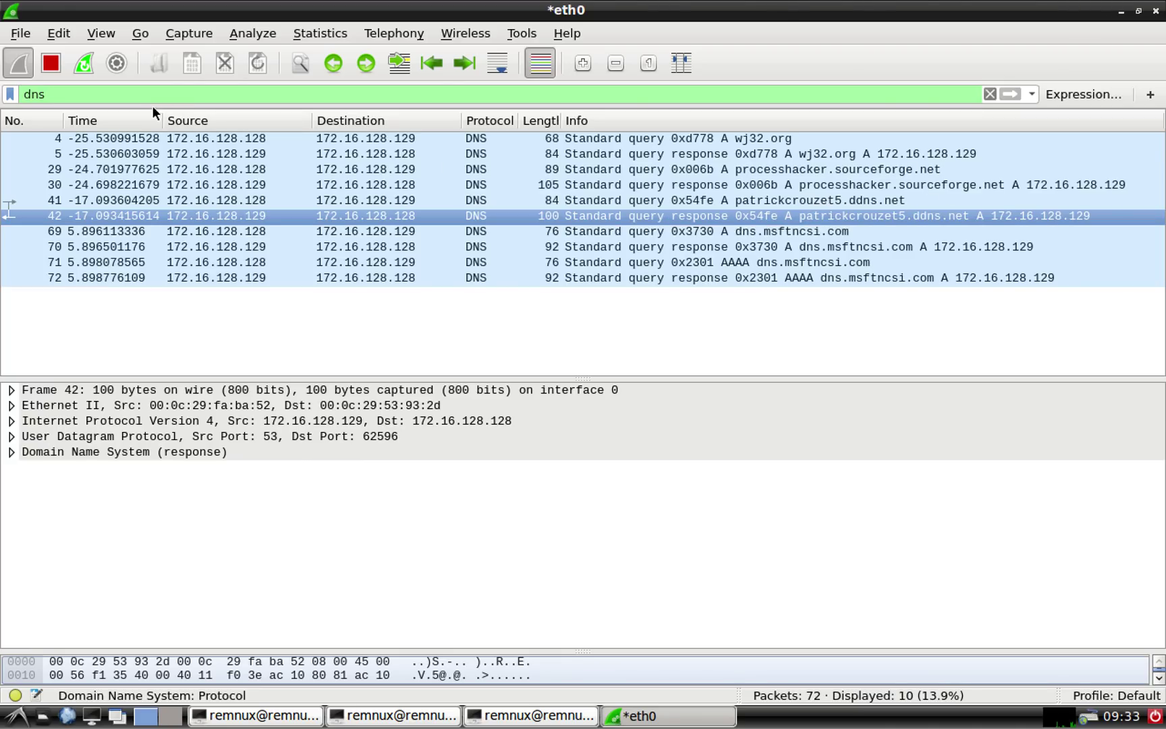
Remove the dns filter to show all packets, then raise the fakedns terminal
{"action": "double_click", "coordinate": [37, 94]}
{"action": "key", "text": "BackSpace"}
{"action": "key", "text": "Return"}
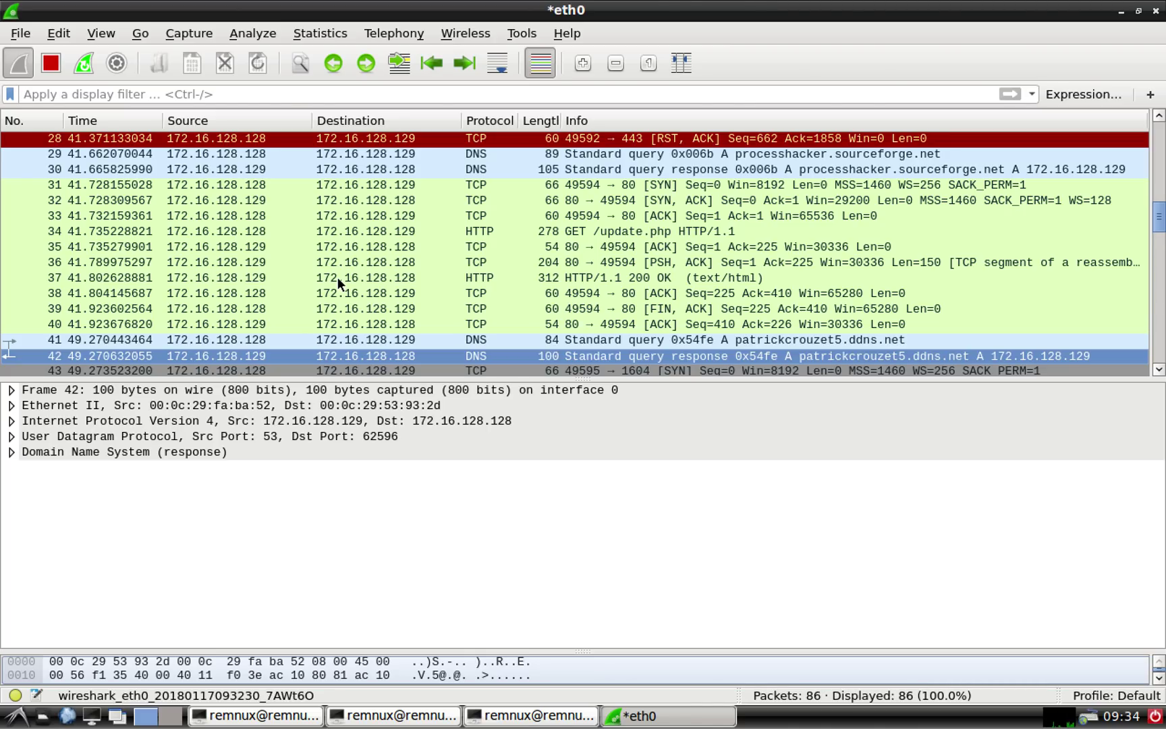
{"action": "left_click", "coordinate": [256, 714]}
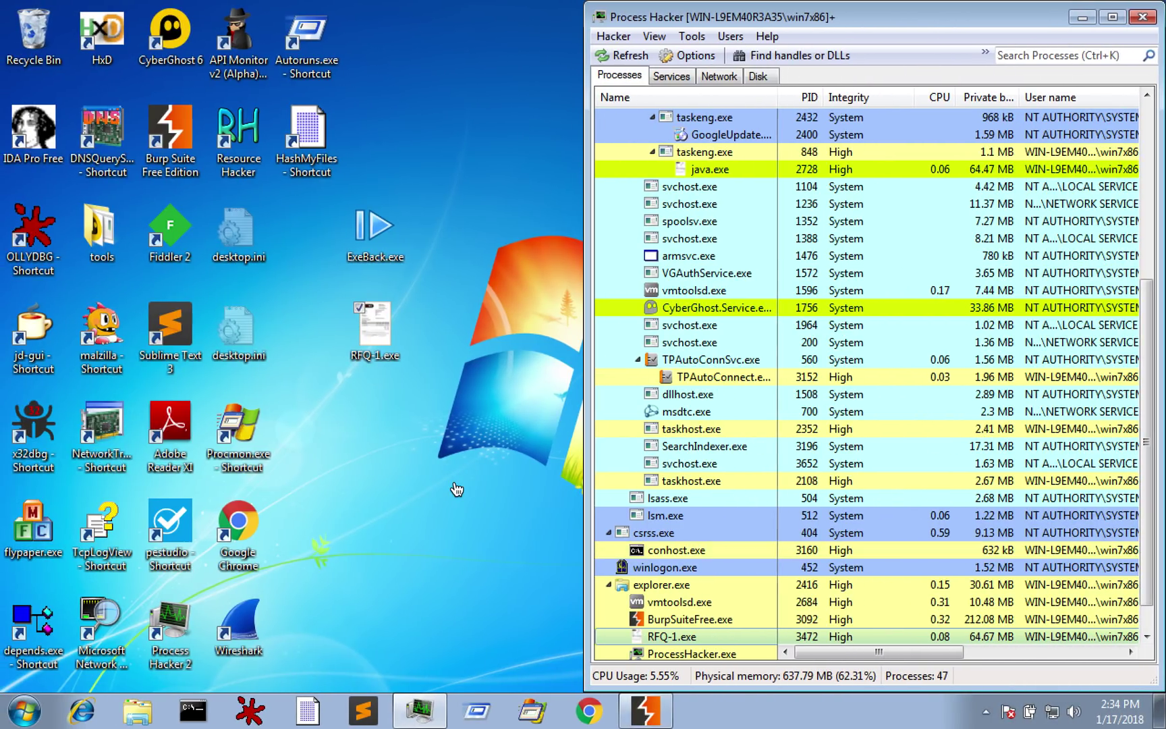
Terminate the RFQ-1.exe and java.exe processes in Process Hacker
{"action": "right_click", "coordinate": [717, 640]}
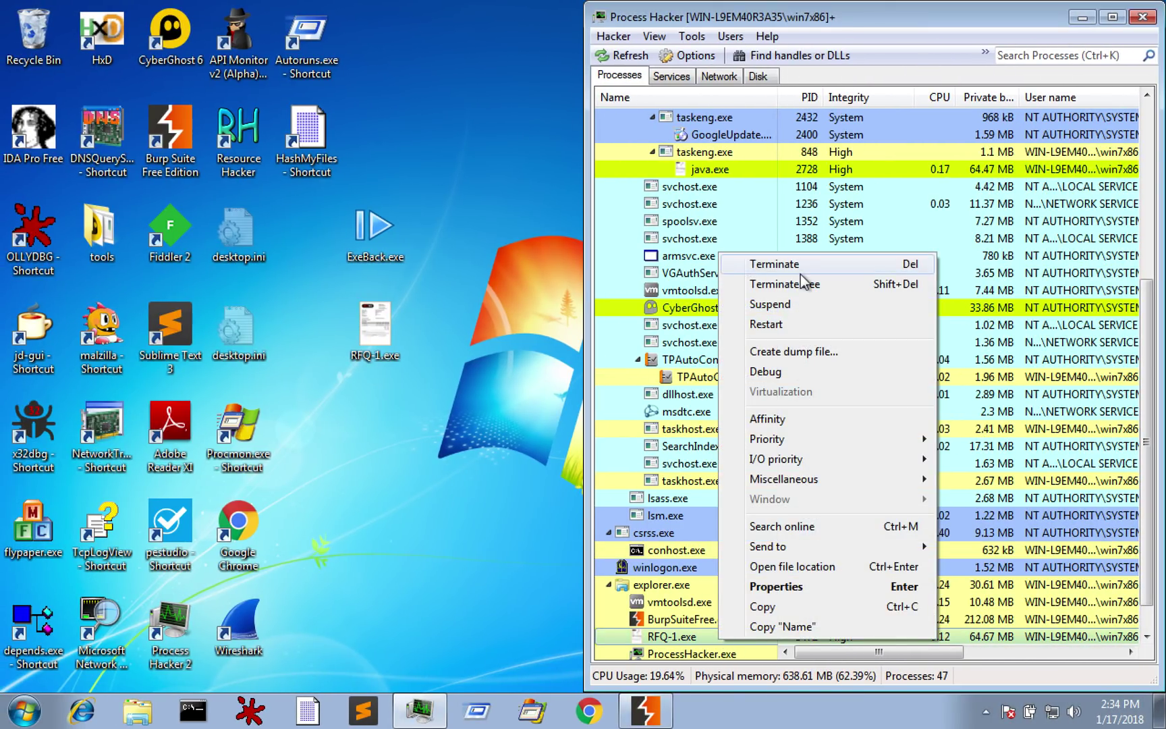
{"action": "left_click", "coordinate": [756, 263]}
{"action": "left_click", "coordinate": [919, 374]}
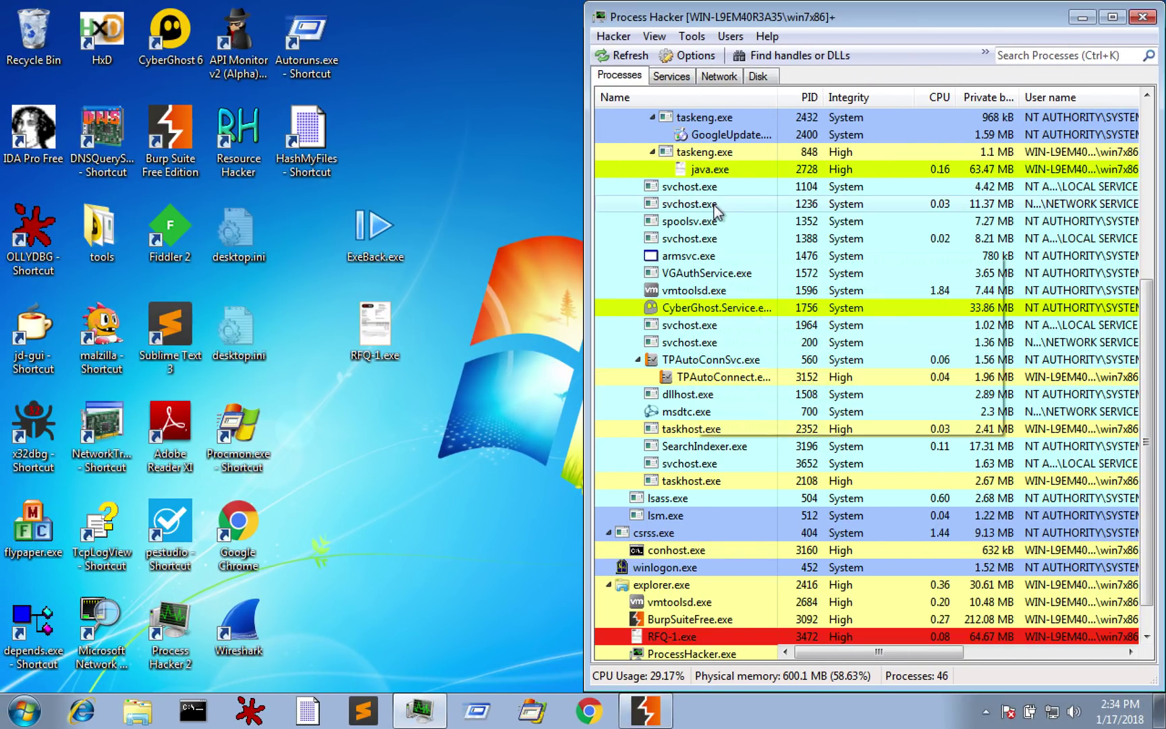
{"action": "right_click", "coordinate": [701, 172]}
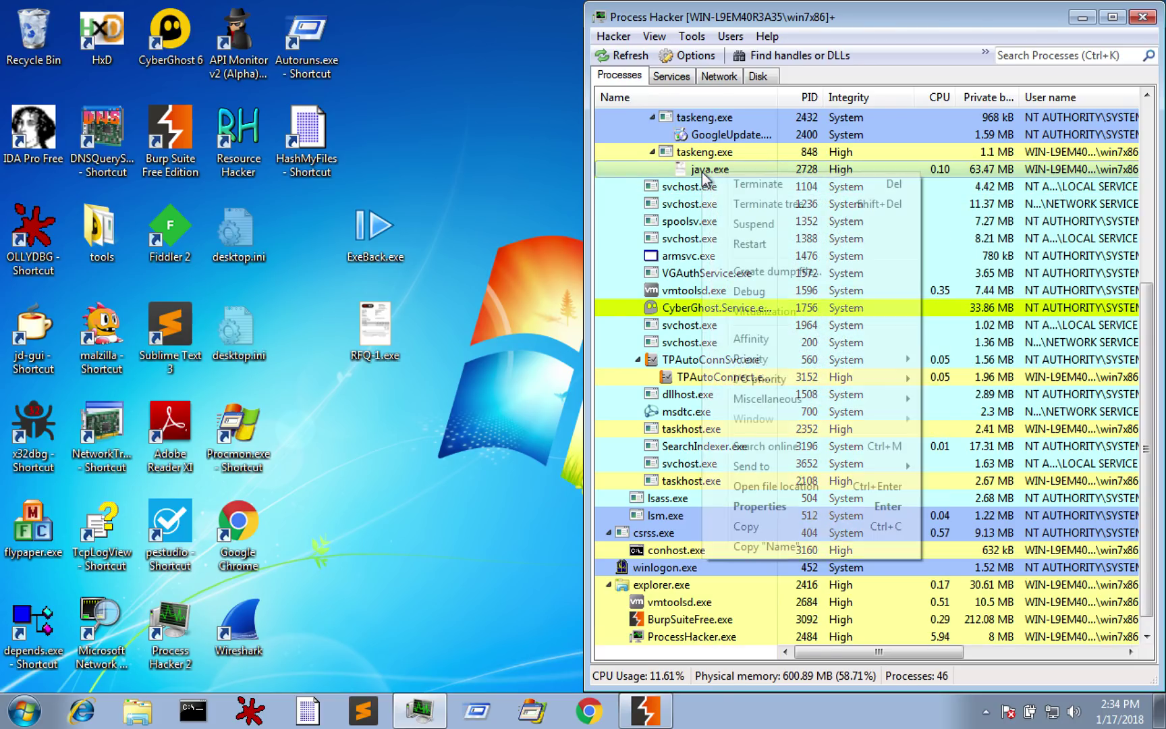
{"action": "left_click", "coordinate": [751, 182]}
{"action": "left_click", "coordinate": [916, 376]}
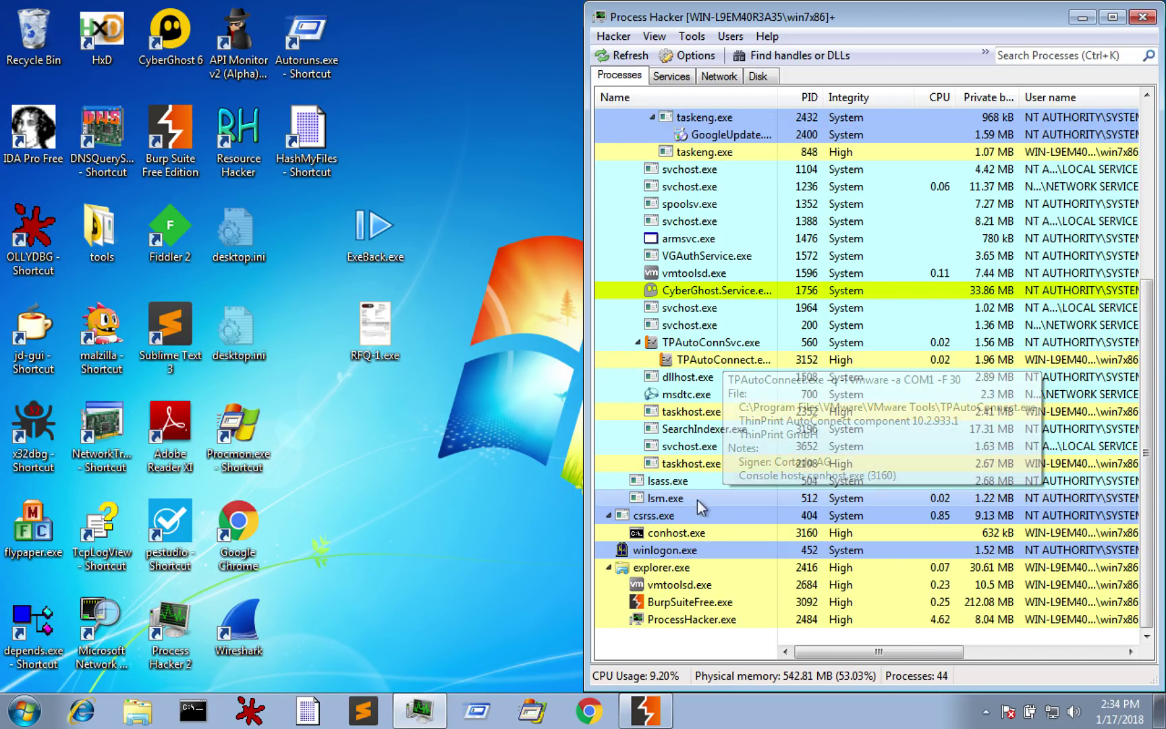
{"action": "scroll", "coordinate": [724, 437], "scroll_direction": "up", "scroll_amount": 2}
{"action": "scroll", "coordinate": [722, 437], "scroll_direction": "up", "scroll_amount": 5}
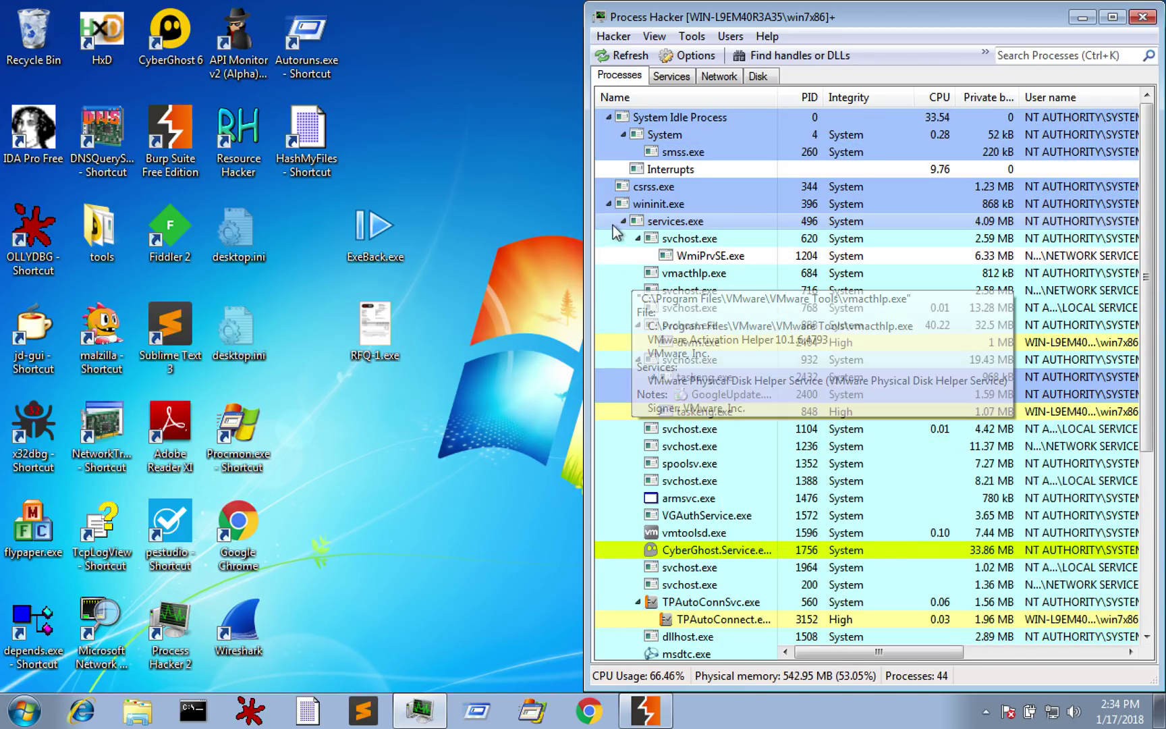
Collapse wininit.exe, select ExeBack.exe, and pick Burp's wj32.org update request (row 58)
{"action": "left_click", "coordinate": [610, 204]}
{"action": "left_click", "coordinate": [494, 292]}
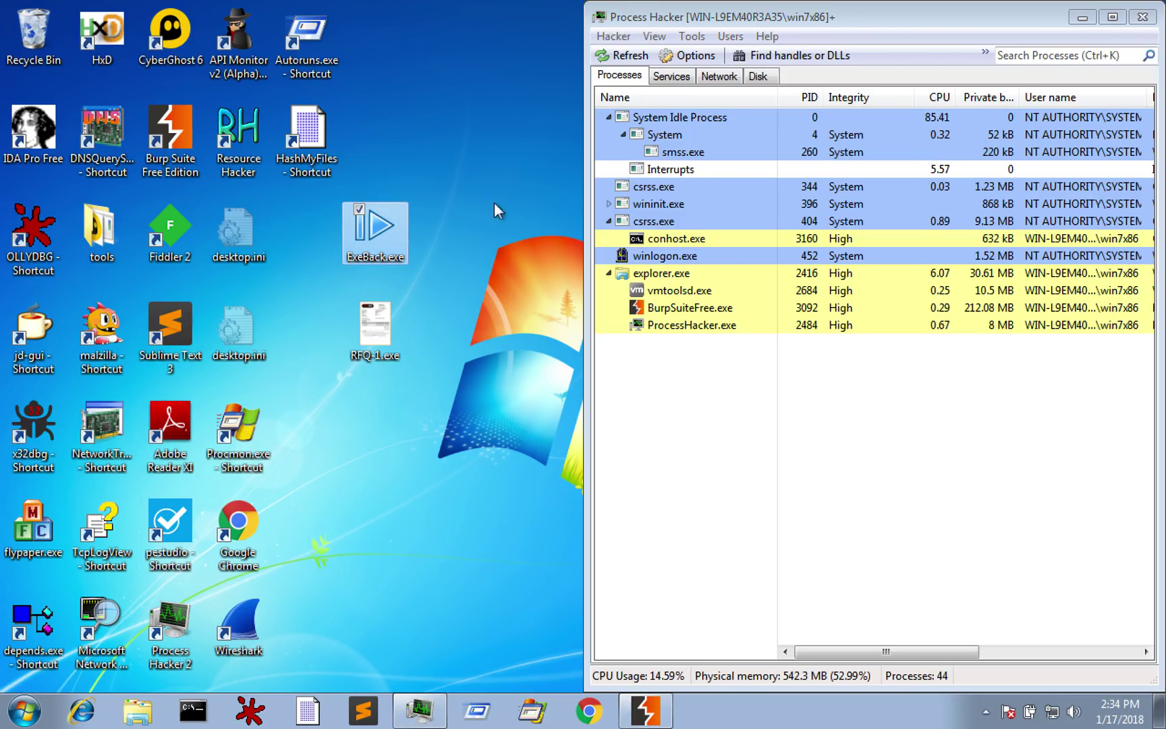
{"action": "left_click", "coordinate": [374, 232]}
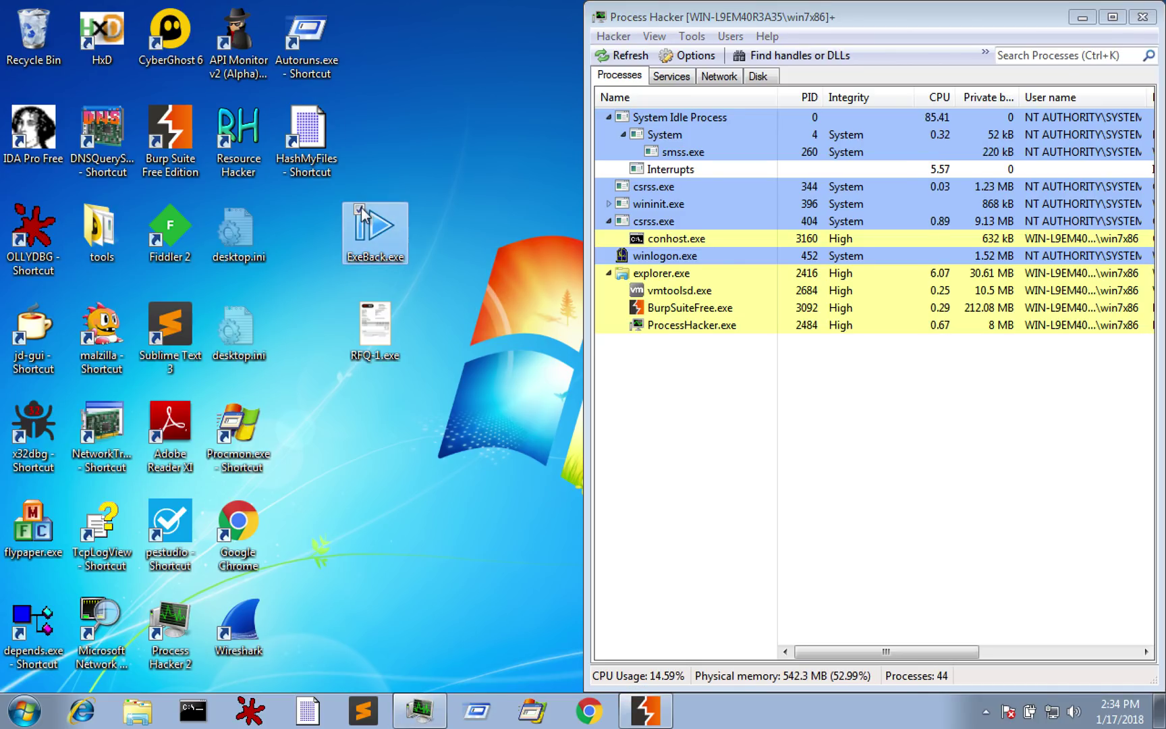
{"action": "left_click", "coordinate": [646, 710]}
{"action": "left_click", "coordinate": [697, 186]}
Clear Burp's proxy history, launch ExeBack.exe and inspect its 173.255.229.121:443 request
{"action": "right_click", "coordinate": [697, 189]}
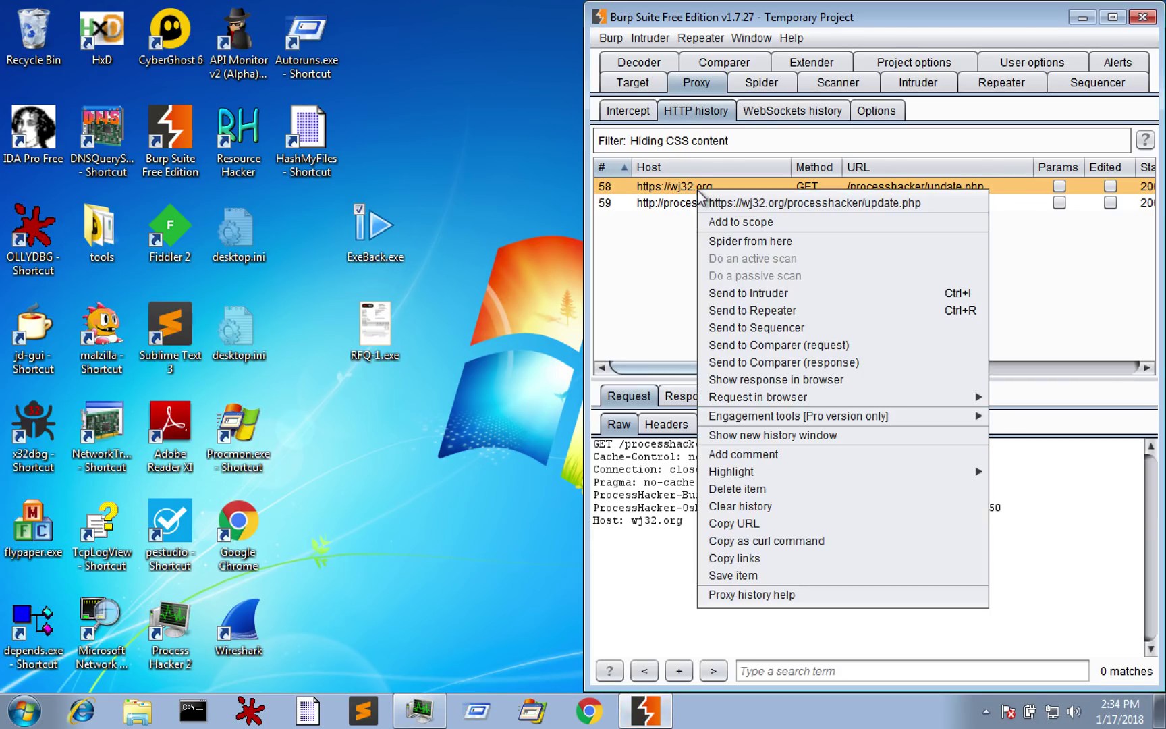
{"action": "left_click", "coordinate": [741, 506]}
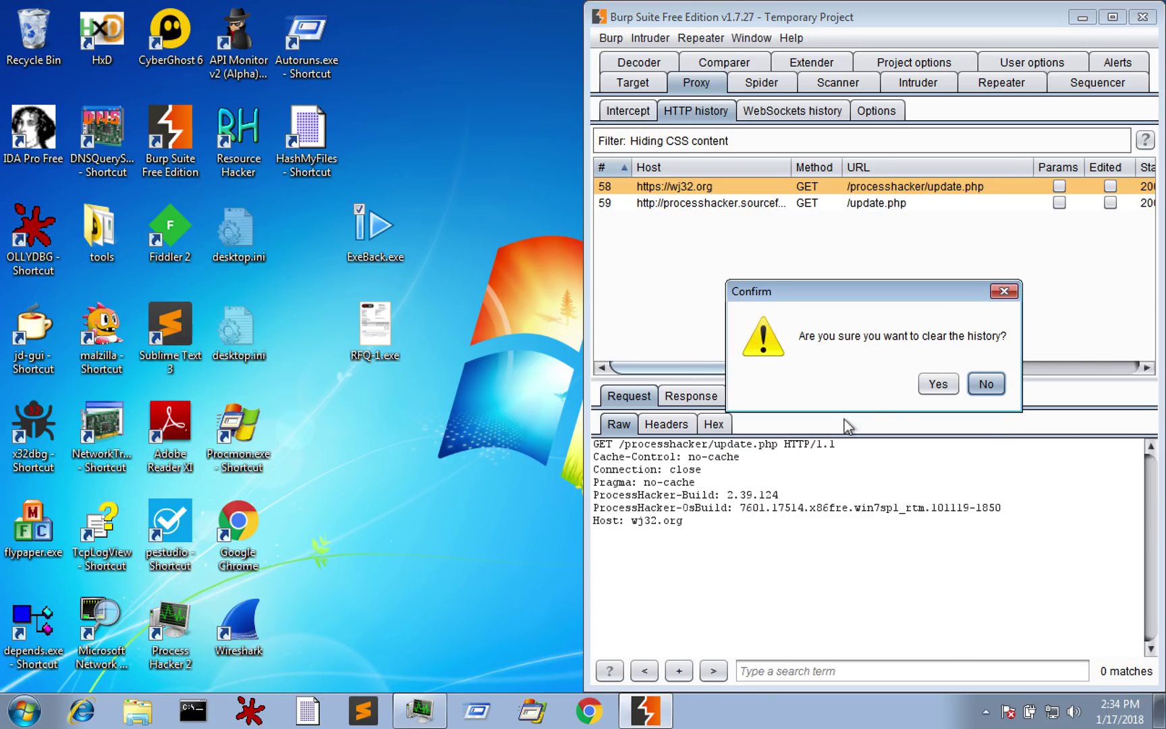
{"action": "left_click", "coordinate": [937, 385]}
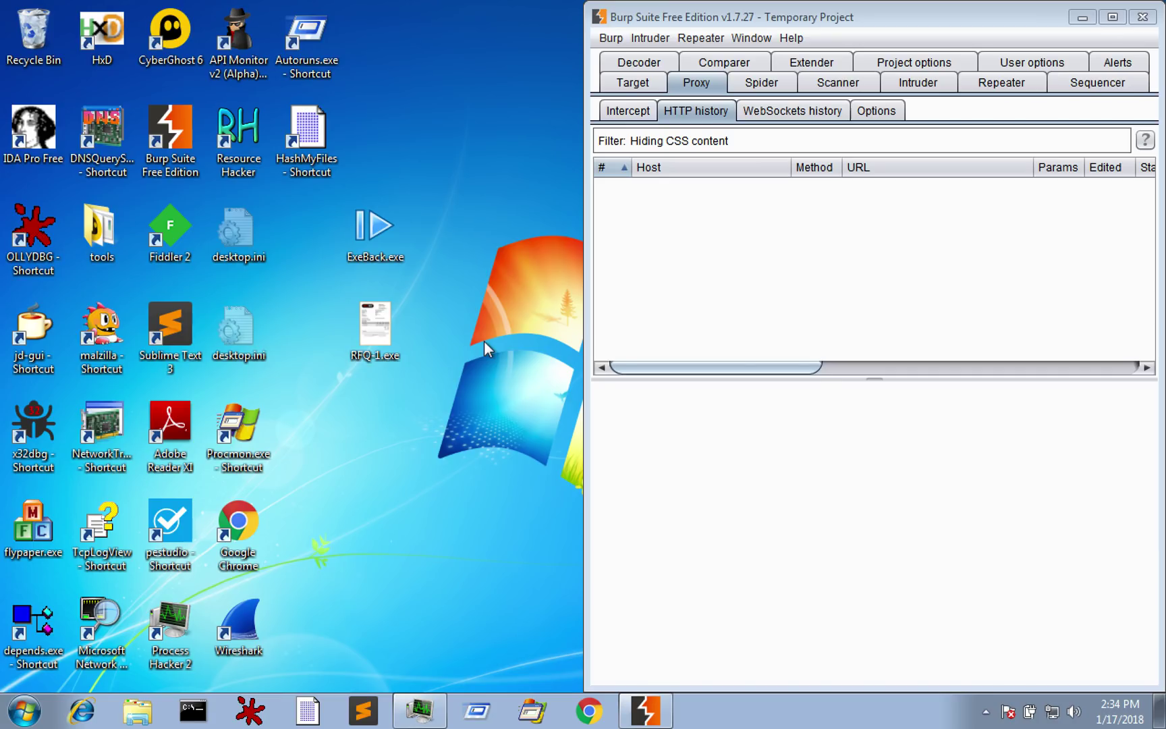
{"action": "double_click", "coordinate": [375, 232]}
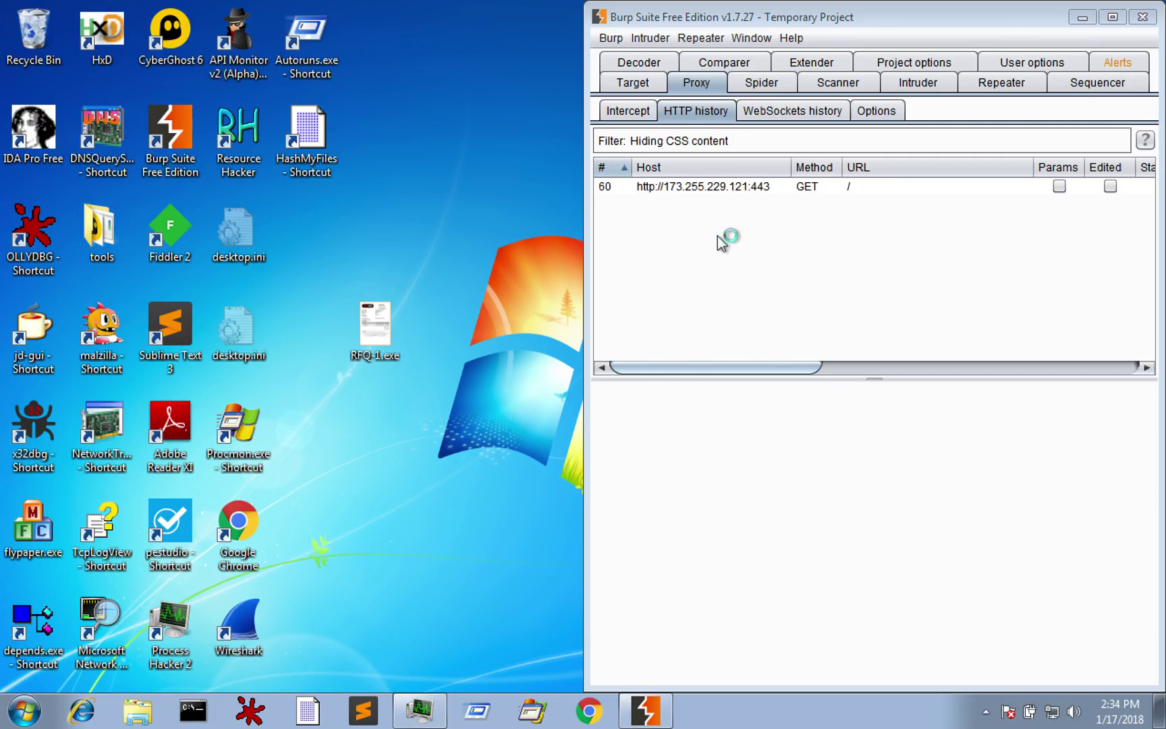
{"action": "left_click", "coordinate": [727, 190]}
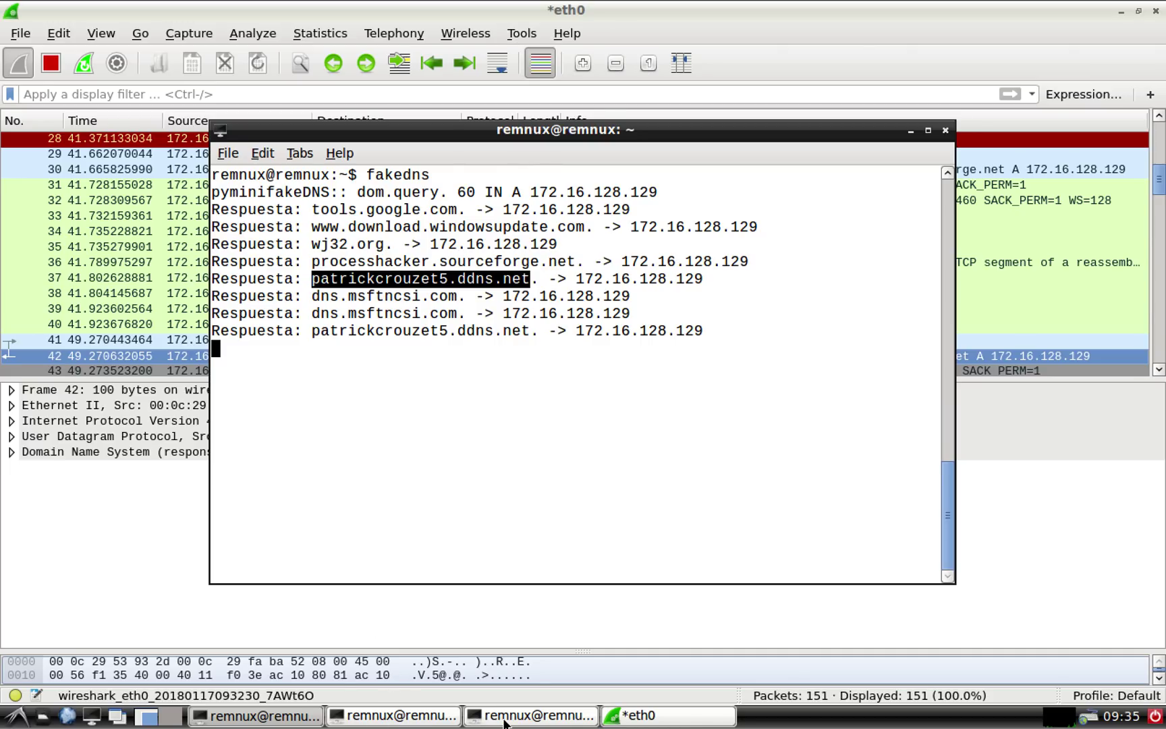
Apply the http.request.method == GET filter and inspect packet 141 to 173.255.229.121
{"action": "left_click", "coordinate": [123, 297]}
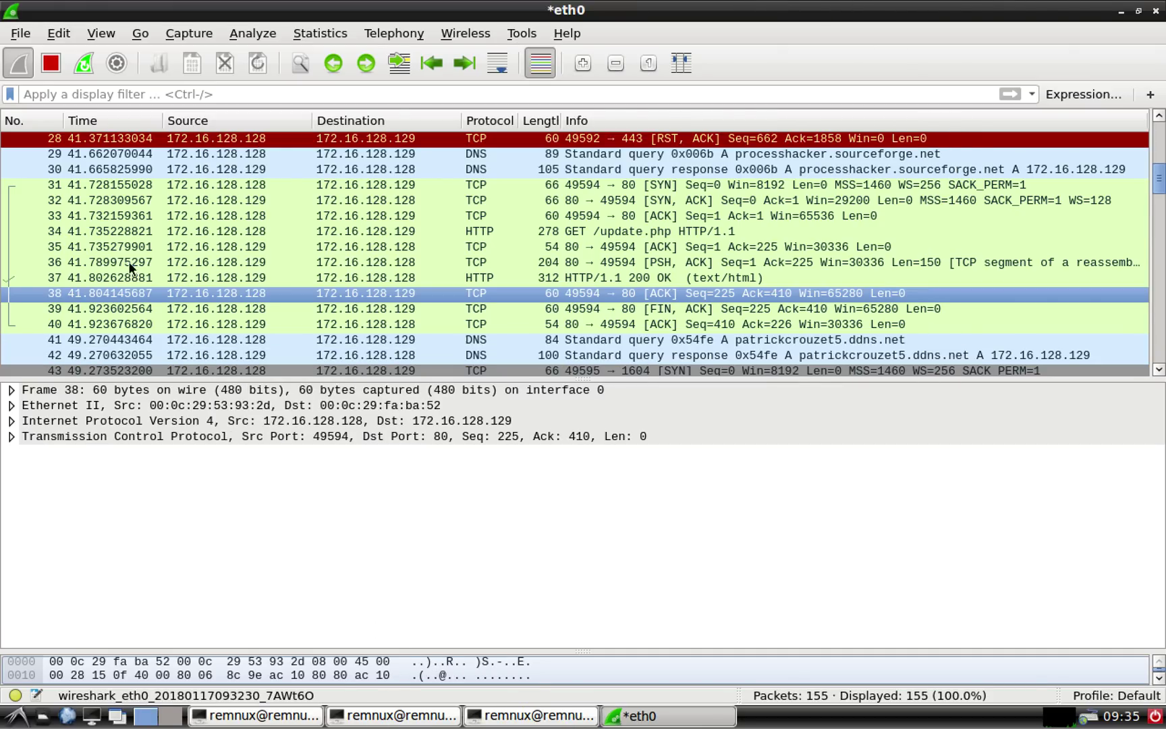
{"action": "left_click", "coordinate": [127, 95]}
{"action": "type", "text": "htt"}
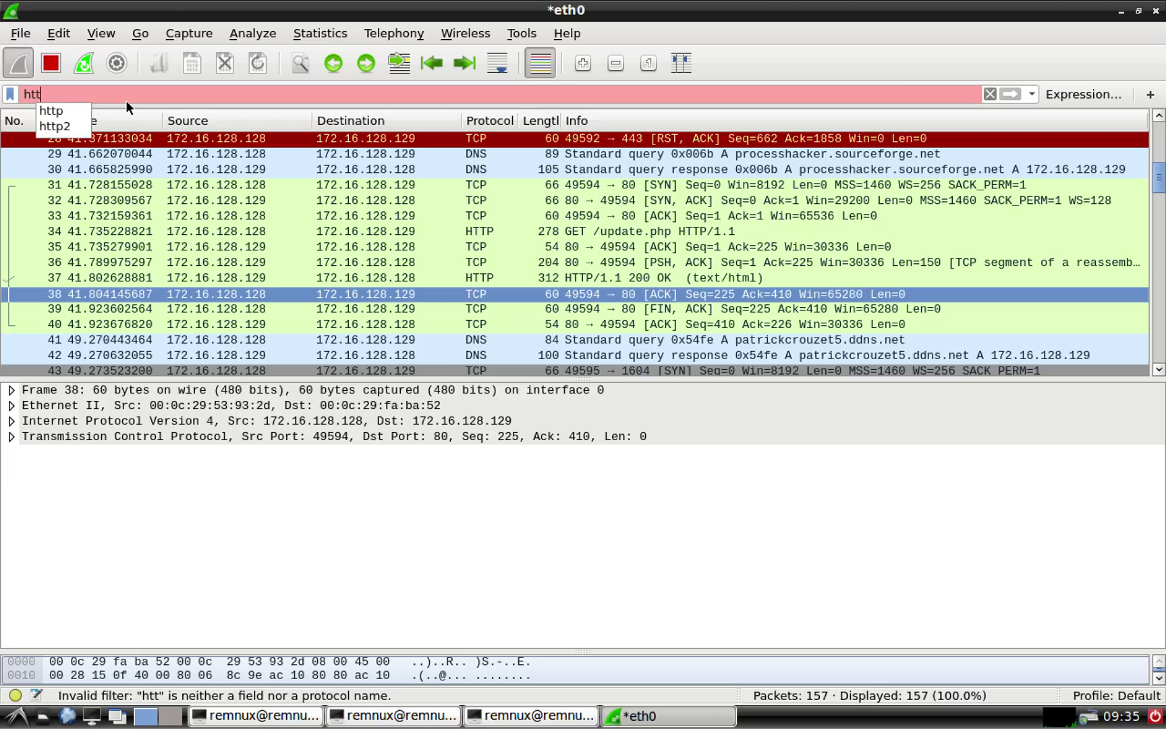
{"action": "type", "text": "p.request.method"}
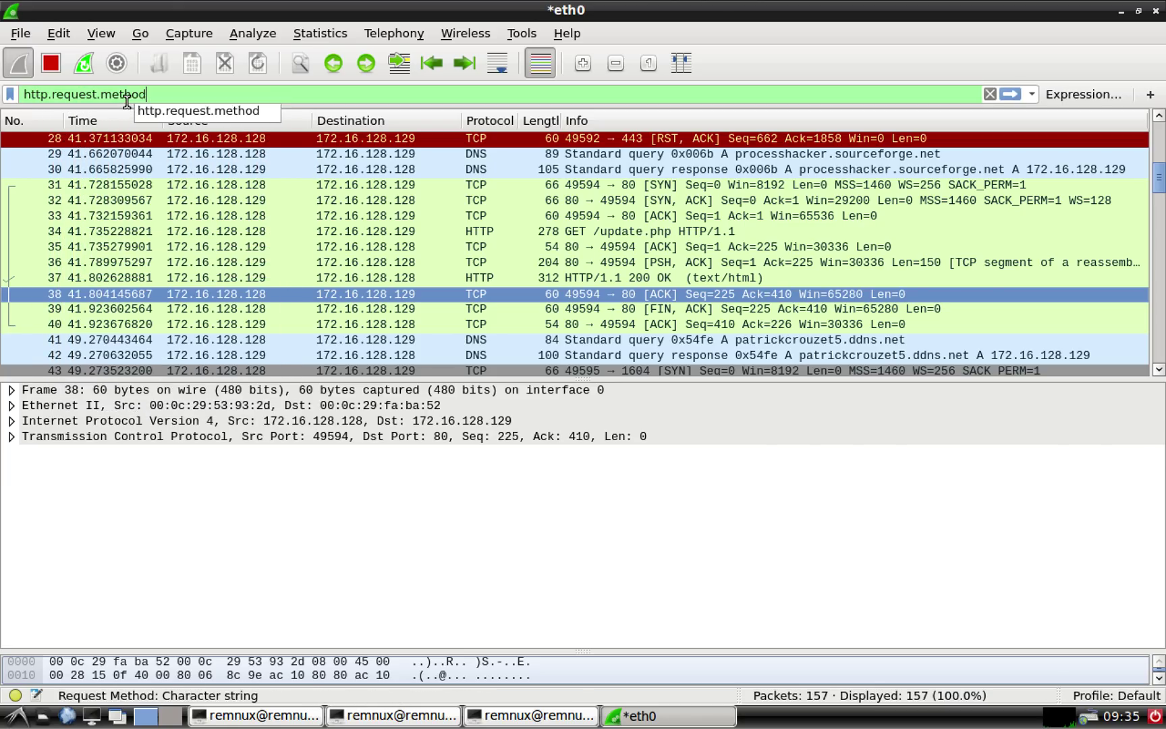
{"action": "type", "text": " == GET"}
{"action": "key", "text": "Return"}
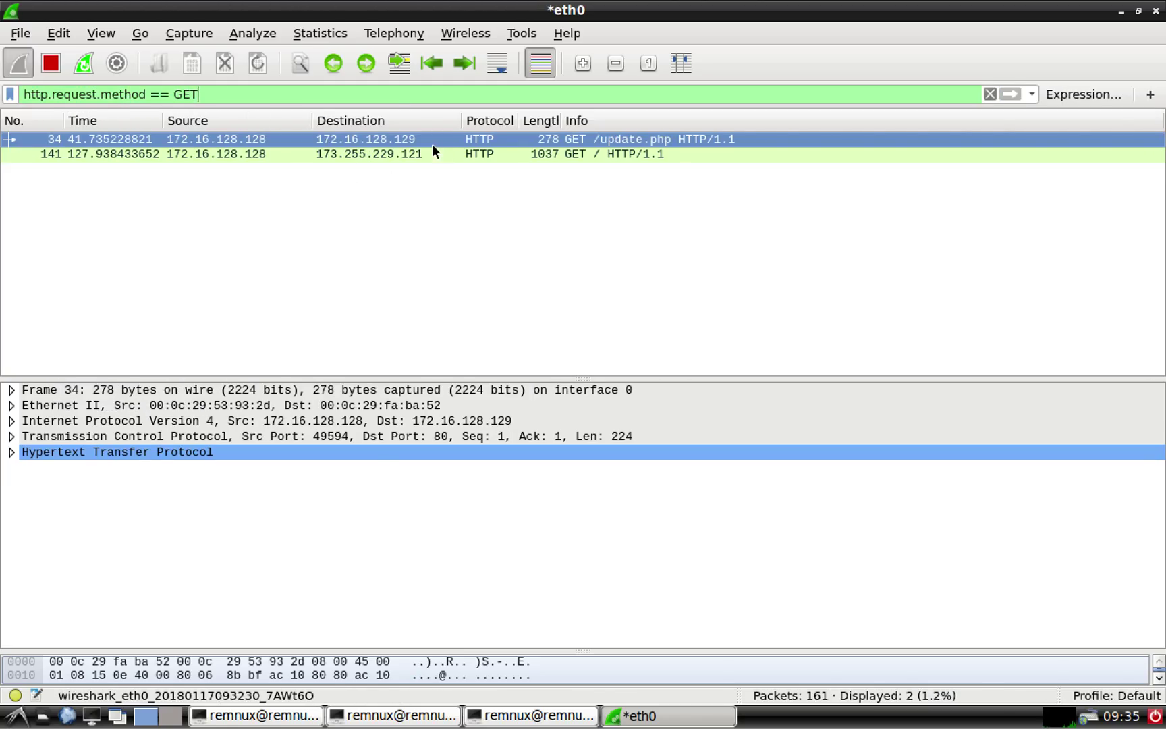
{"action": "left_click", "coordinate": [344, 155]}
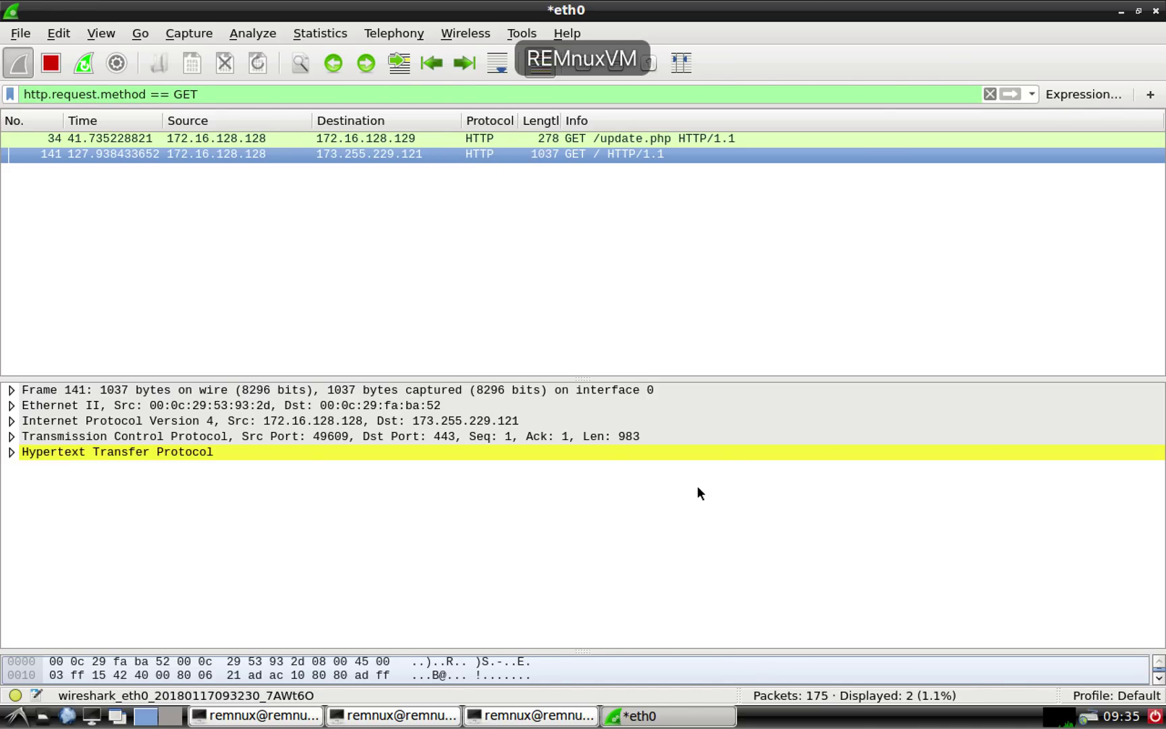
{"action": "left_click", "coordinate": [528, 715]}
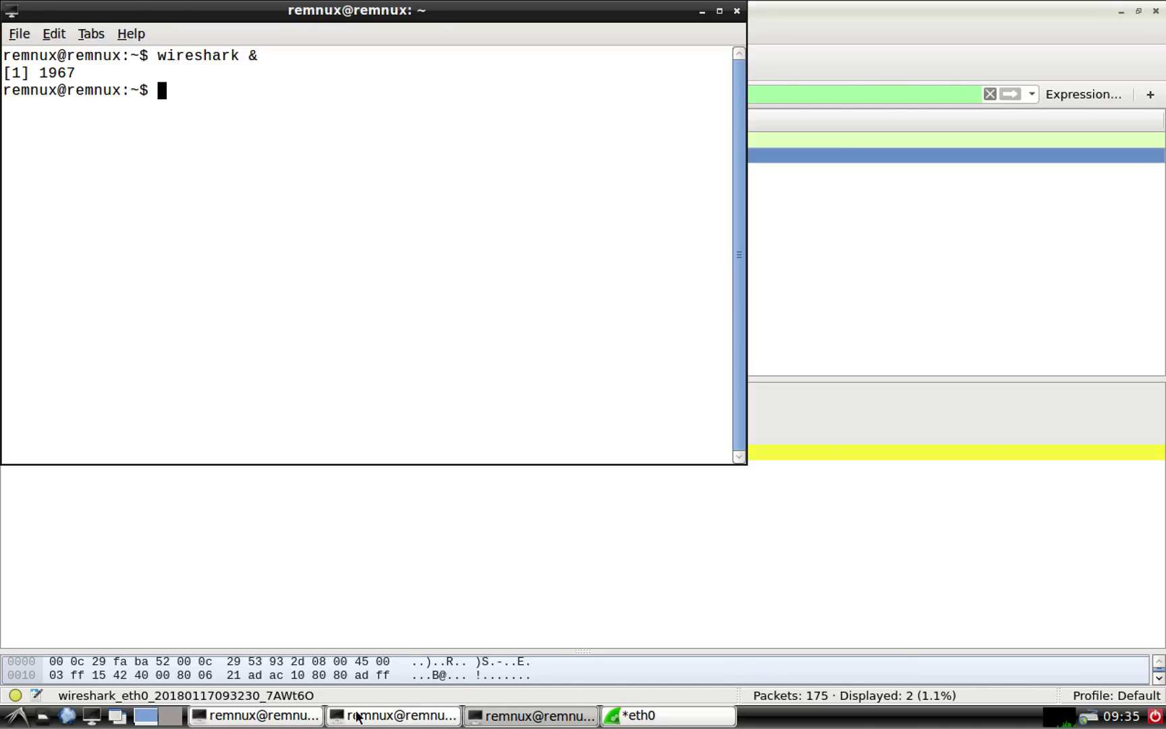
Raise the REMnux terminals and highlight INetSim's https_443_tcp service line
{"action": "left_click", "coordinate": [250, 720]}
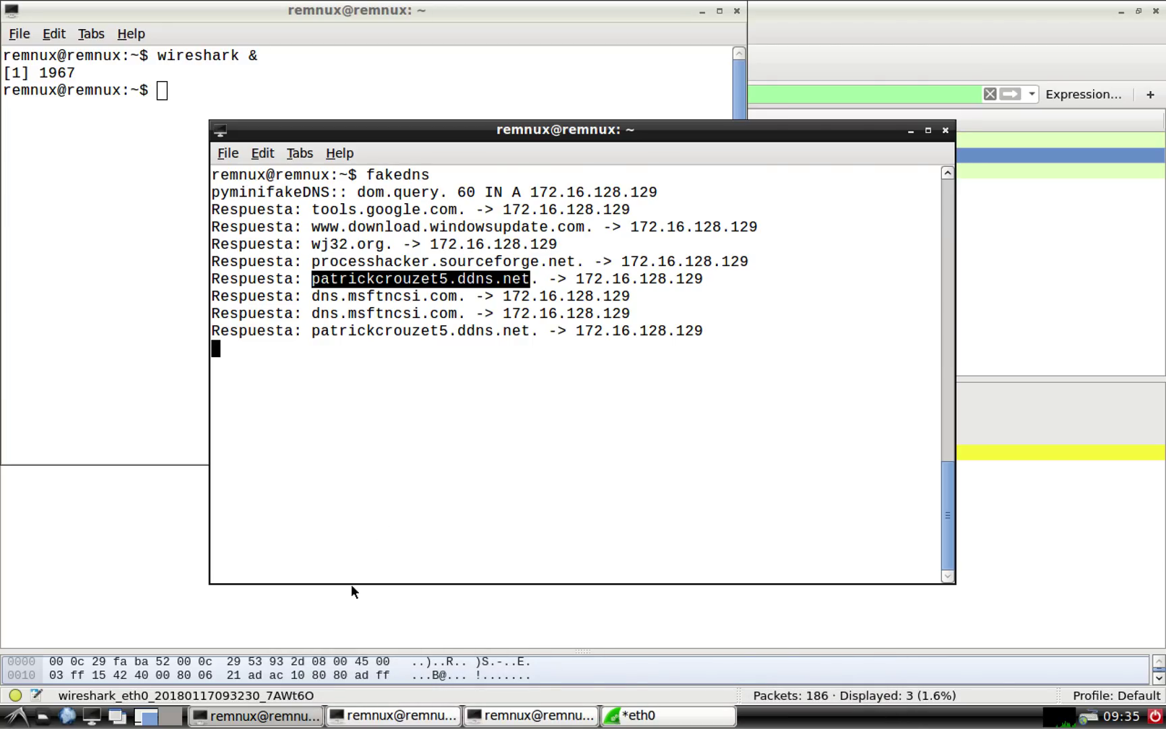
{"action": "left_click", "coordinate": [363, 719]}
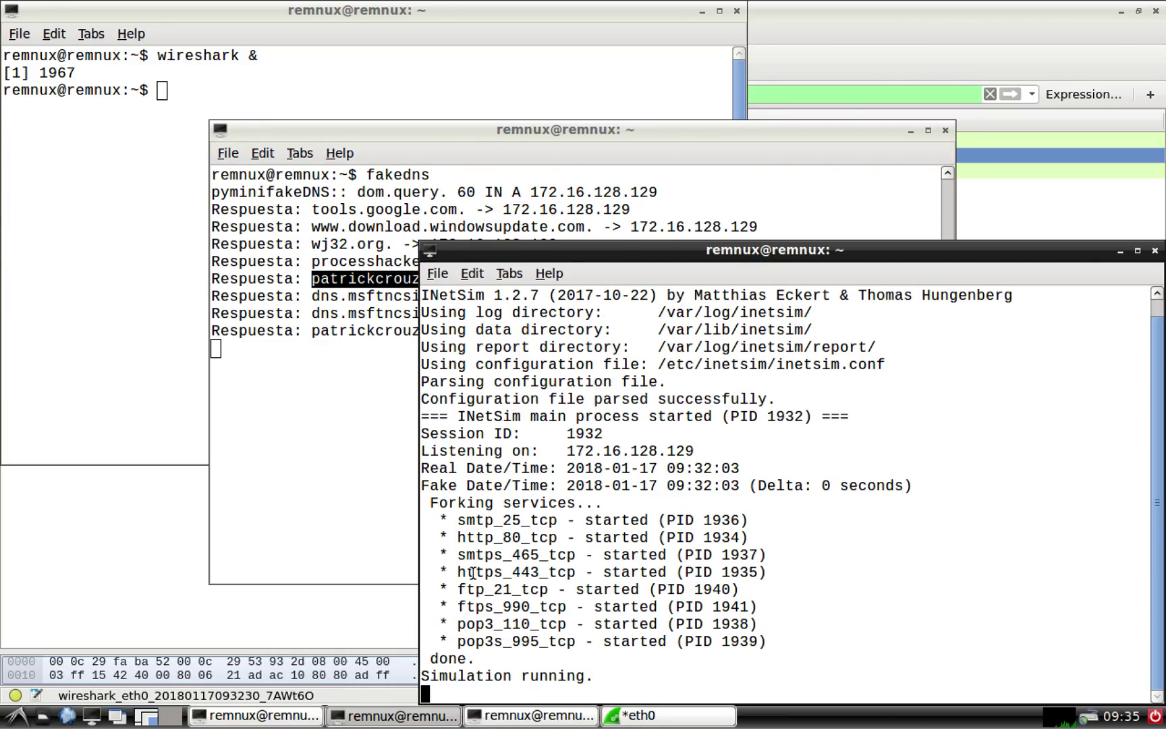
{"action": "left_click_drag", "start_coordinate": [466, 572], "coordinate": [612, 573]}
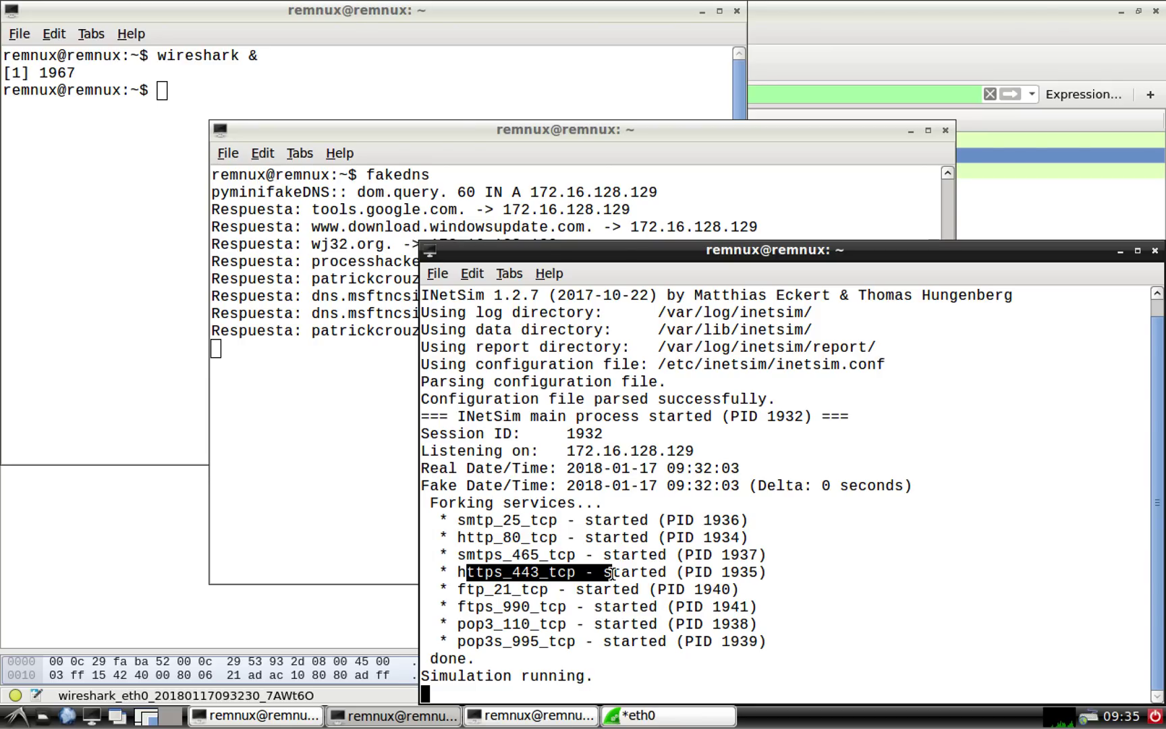
Inspect the 178.79.177.141 GET request in Wireshark packet 181 and Burp row 61
{"action": "left_click", "coordinate": [146, 543]}
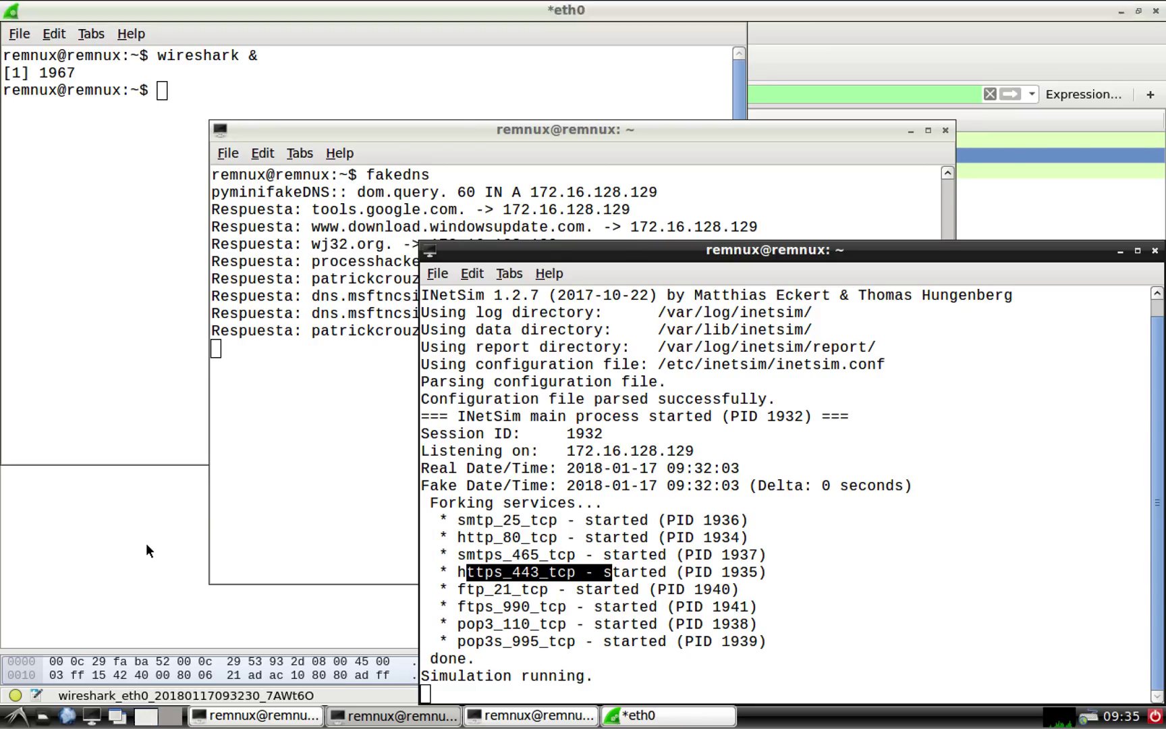
{"action": "left_click", "coordinate": [392, 169]}
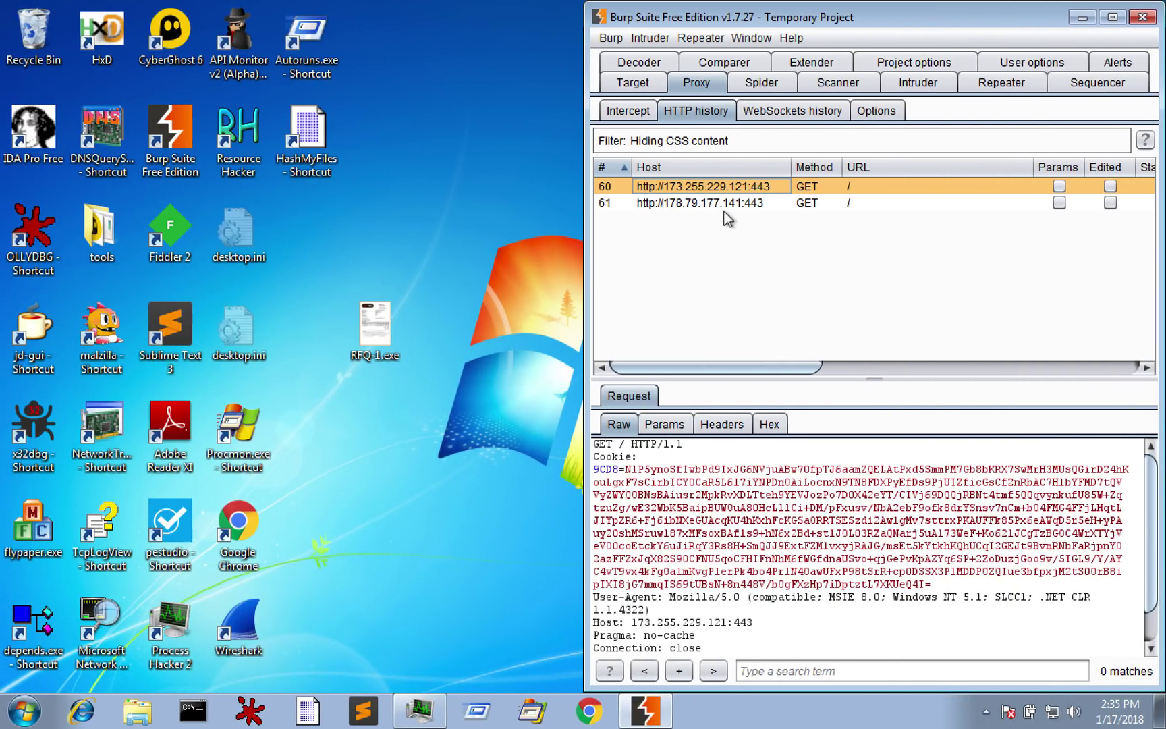
{"action": "left_click", "coordinate": [718, 202]}
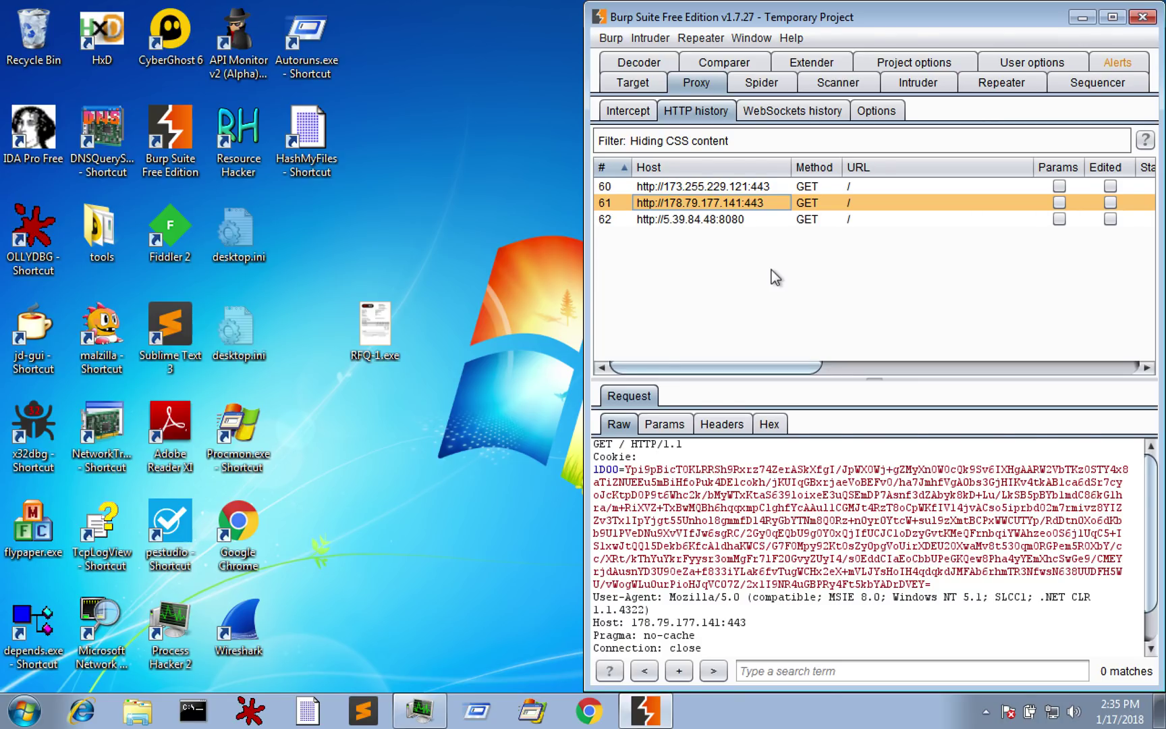
Inspect Burp row 62, the GET to 5.39.84.48:8080, then bring back the INetSim terminal
{"action": "left_click", "coordinate": [683, 221]}
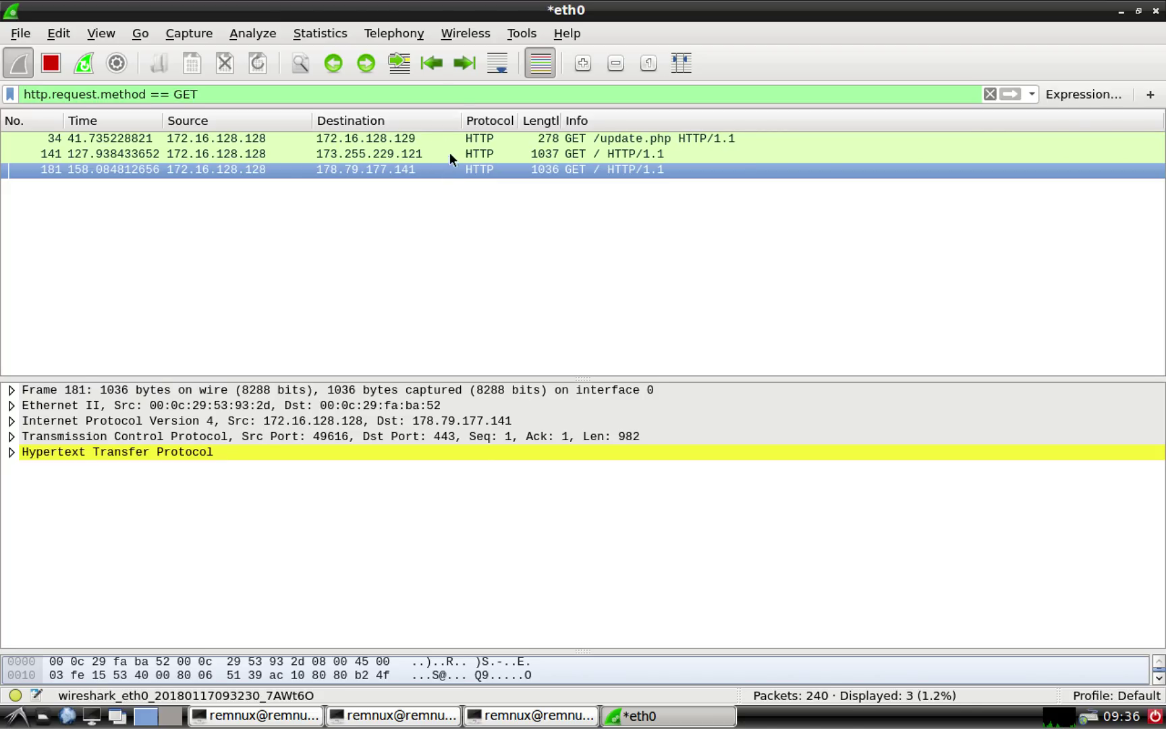
{"action": "left_click", "coordinate": [401, 716]}
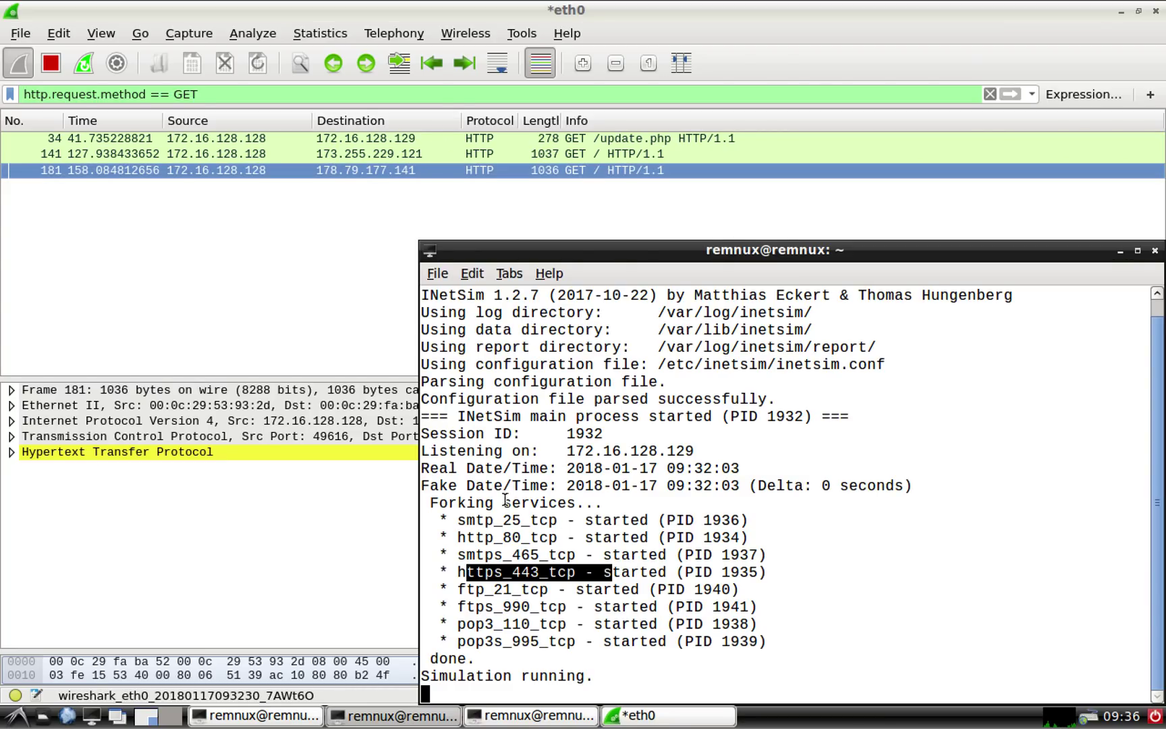
Start a netcat listener with nc -l -p 8080 in a new terminal and reposition it
{"action": "left_click", "coordinate": [109, 717]}
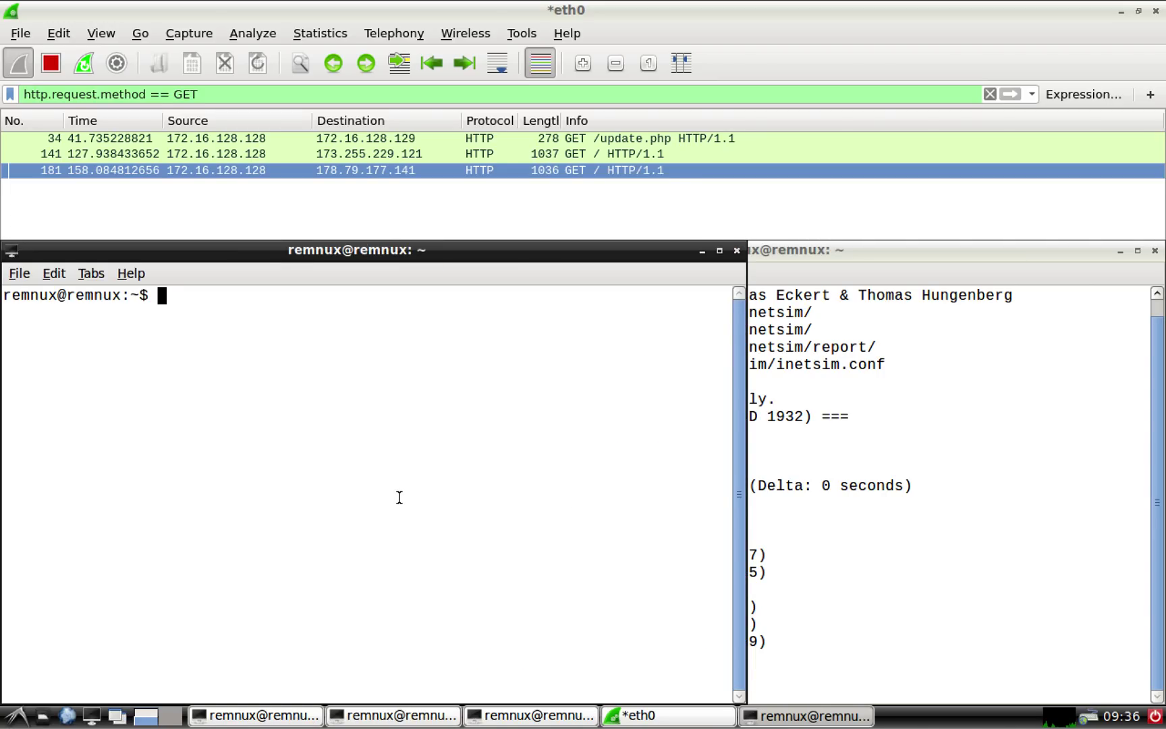
{"action": "type", "text": "nc -l -p 8"}
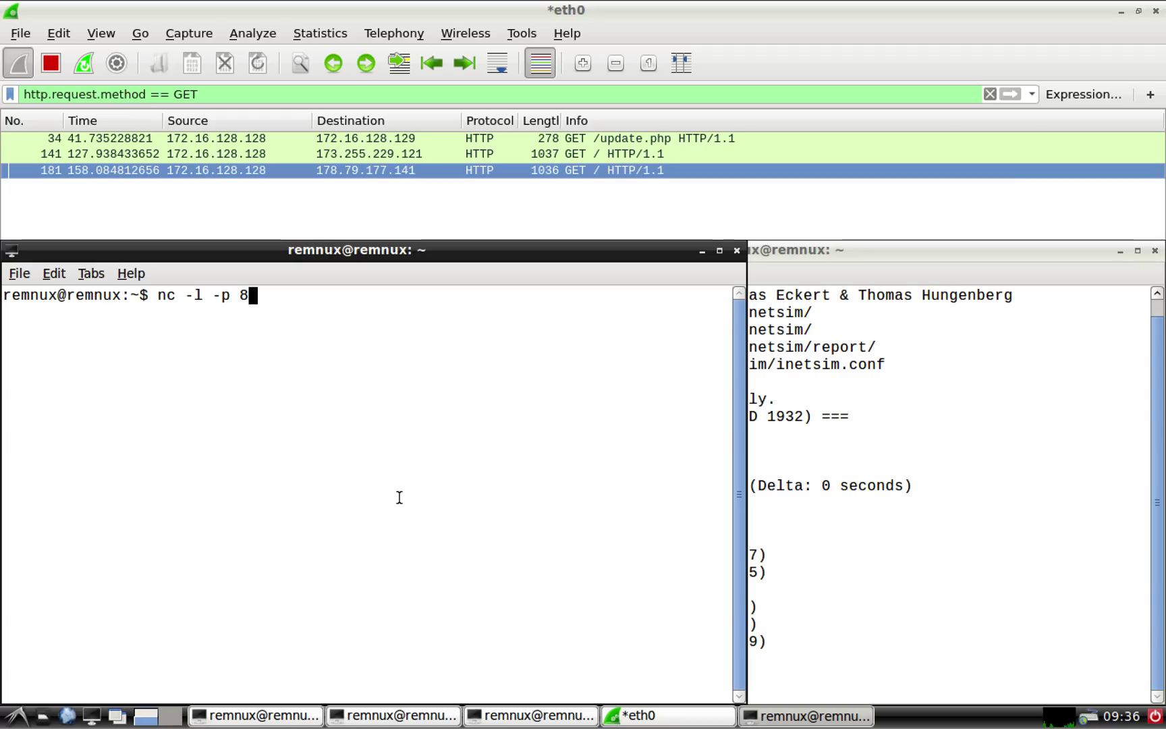
{"action": "type", "text": "080"}
{"action": "key", "text": "Return"}
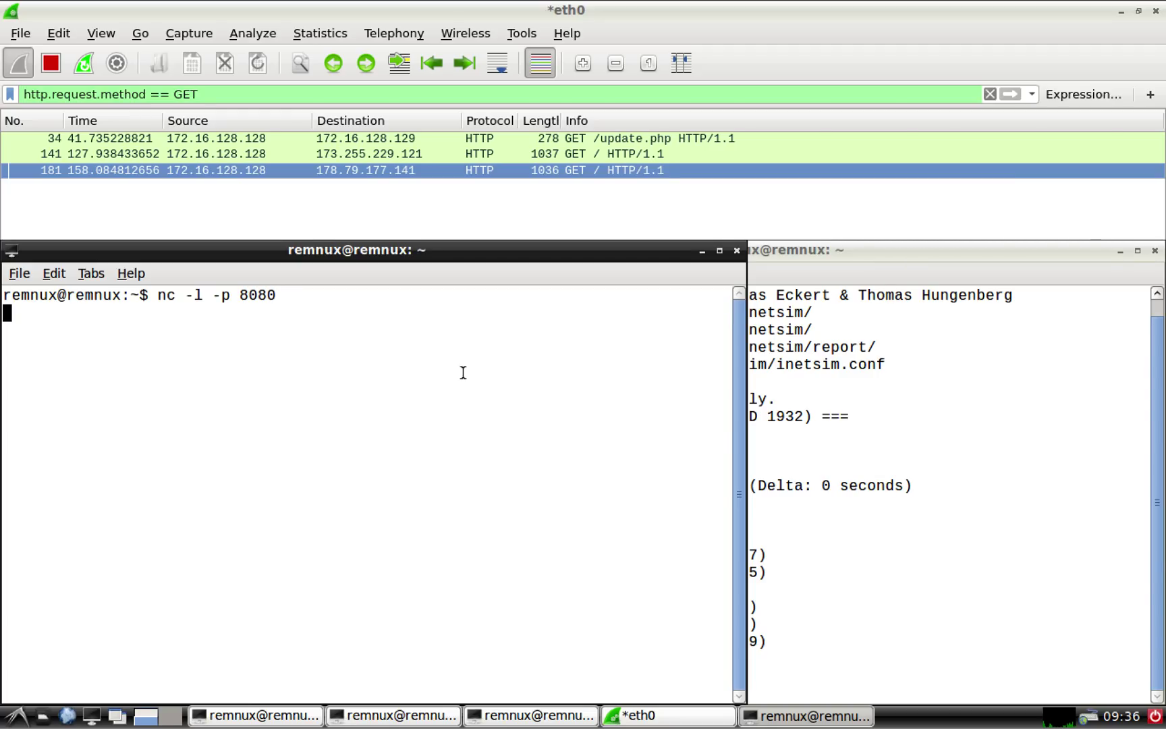
{"action": "mouse_move", "coordinate": [521, 252]}
{"action": "left_mouse_down"}
{"action": "mouse_move", "coordinate": [797, 236]}
{"action": "mouse_move", "coordinate": [727, 218]}
{"action": "left_mouse_up"}
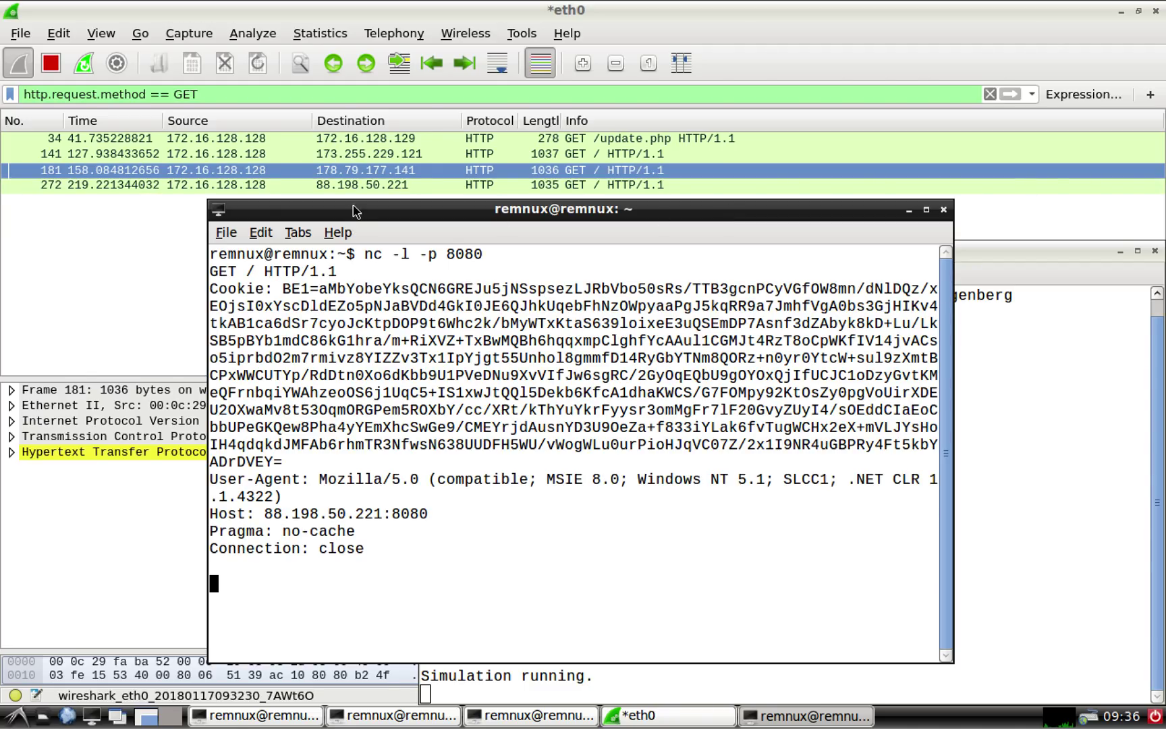
{"action": "left_click_drag", "start_coordinate": [353, 210], "coordinate": [346, 248]}
Inspect Wireshark packet 272 to 88.198.50.221 and select netcat's received request text
{"action": "left_click", "coordinate": [379, 185]}
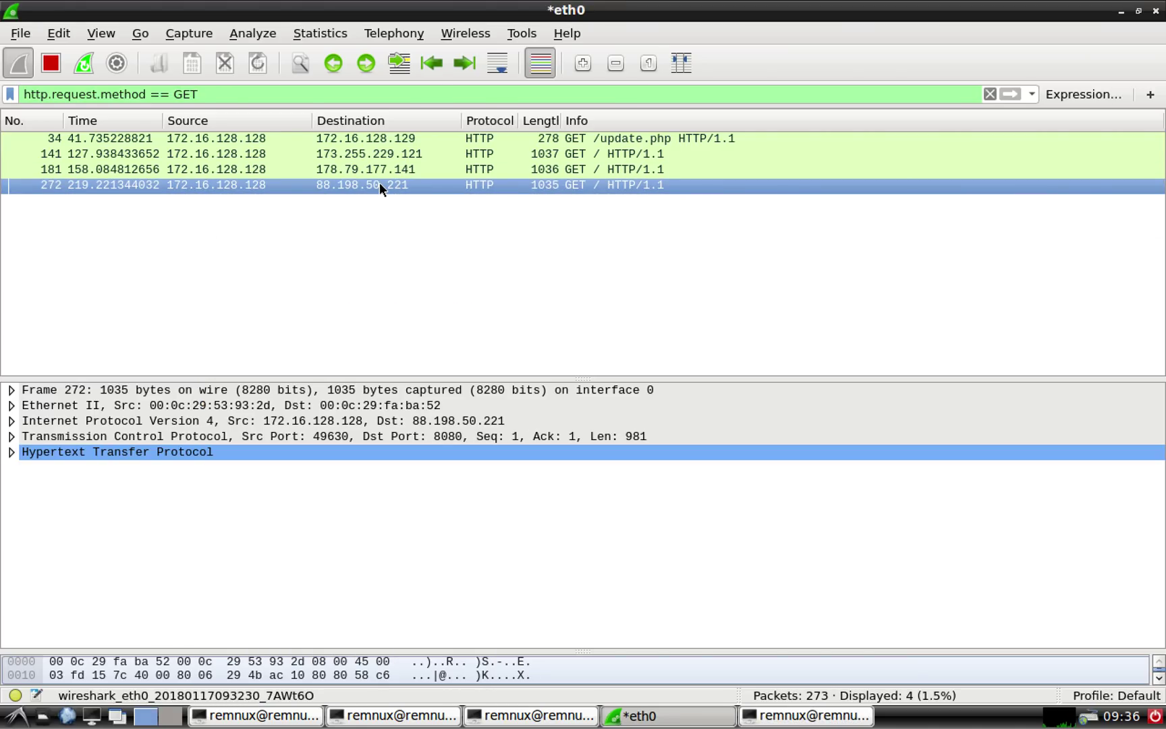
{"action": "key", "text": "alt+Tab"}
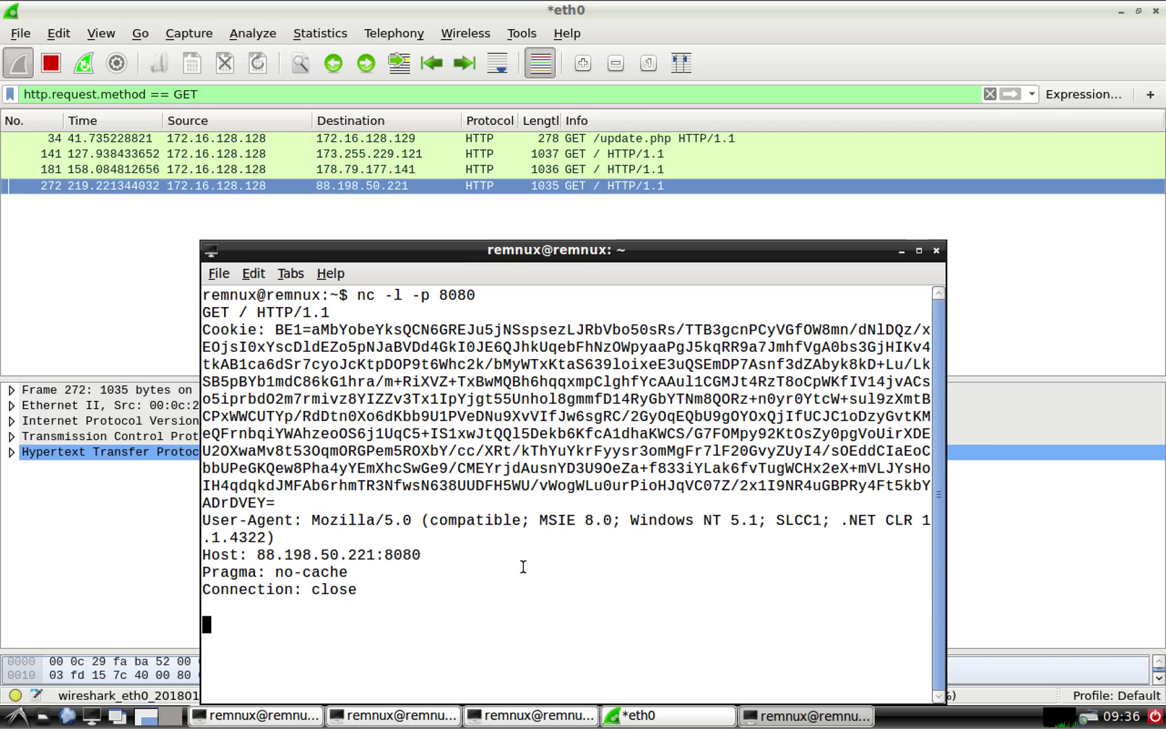
{"action": "left_click_drag", "start_coordinate": [483, 571], "coordinate": [341, 358]}
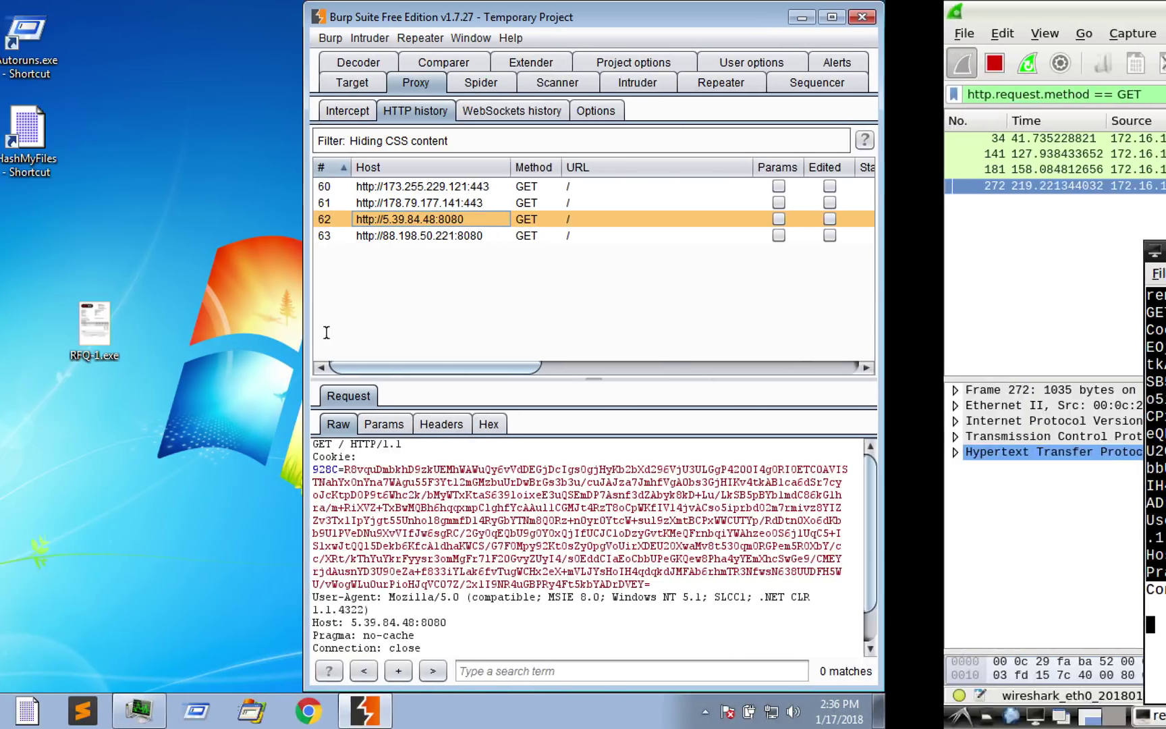